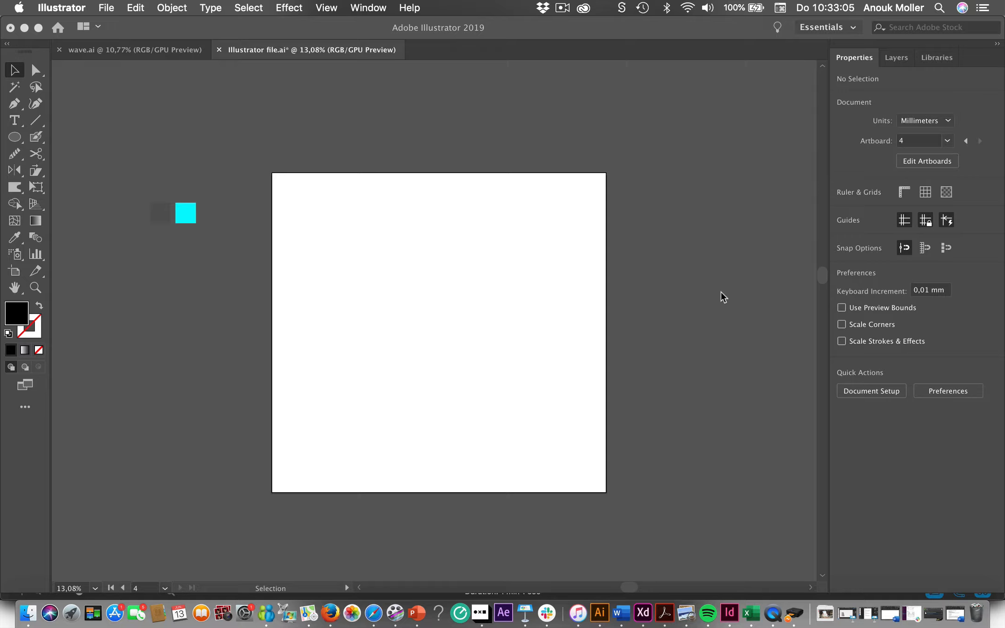
- Draw a black circle about 638 mm in diameter and move it slightly upwards to centre it on the artboard
left_click(19, 140)
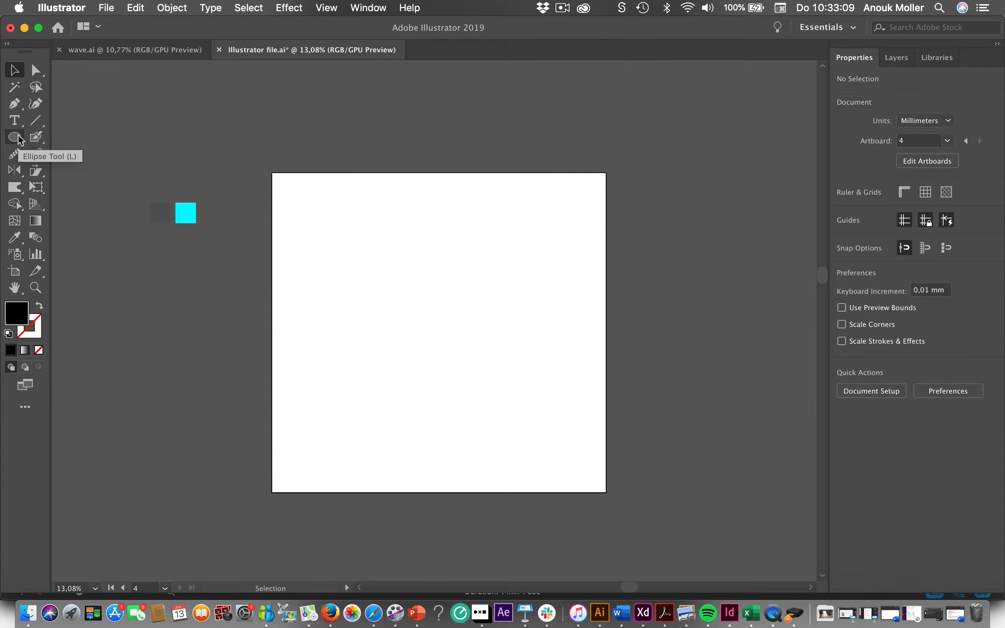
left_click_drag(324, 216, 553, 418)
left_click(16, 136)
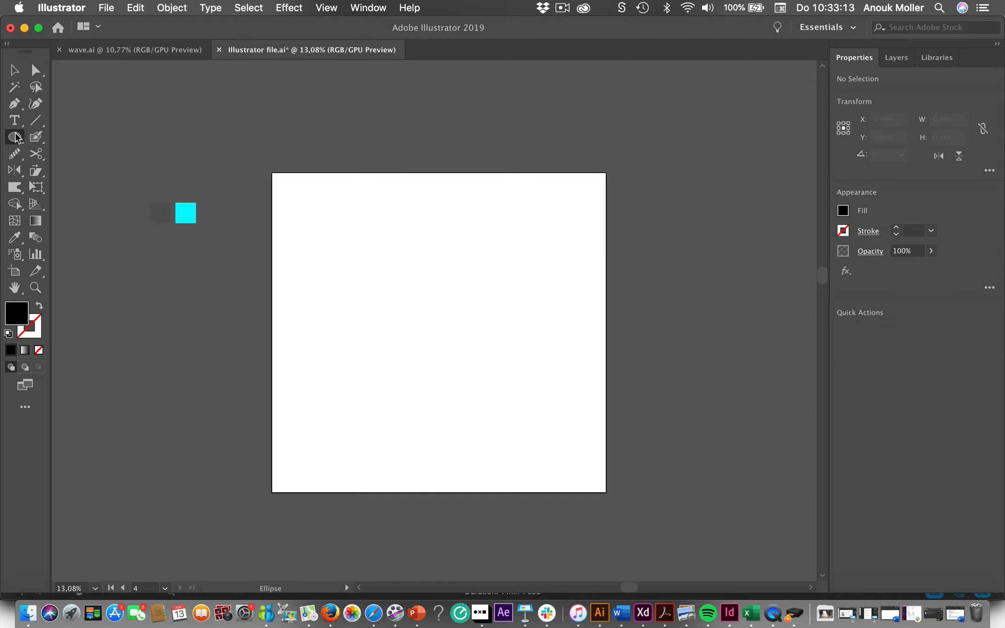
left_click_drag(313, 213, 566, 442)
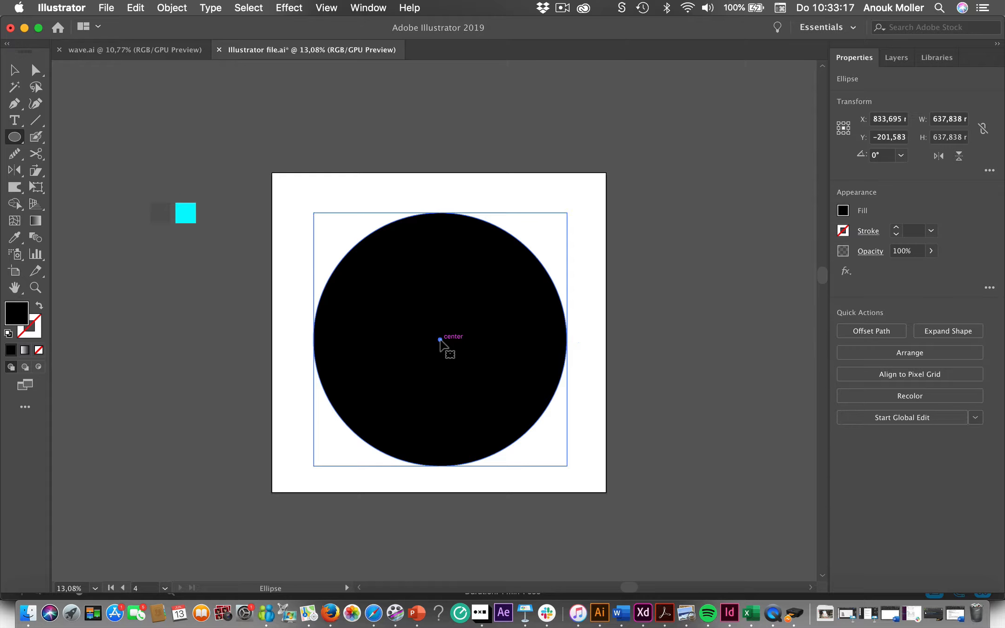
left_click_drag(440, 339, 440, 334)
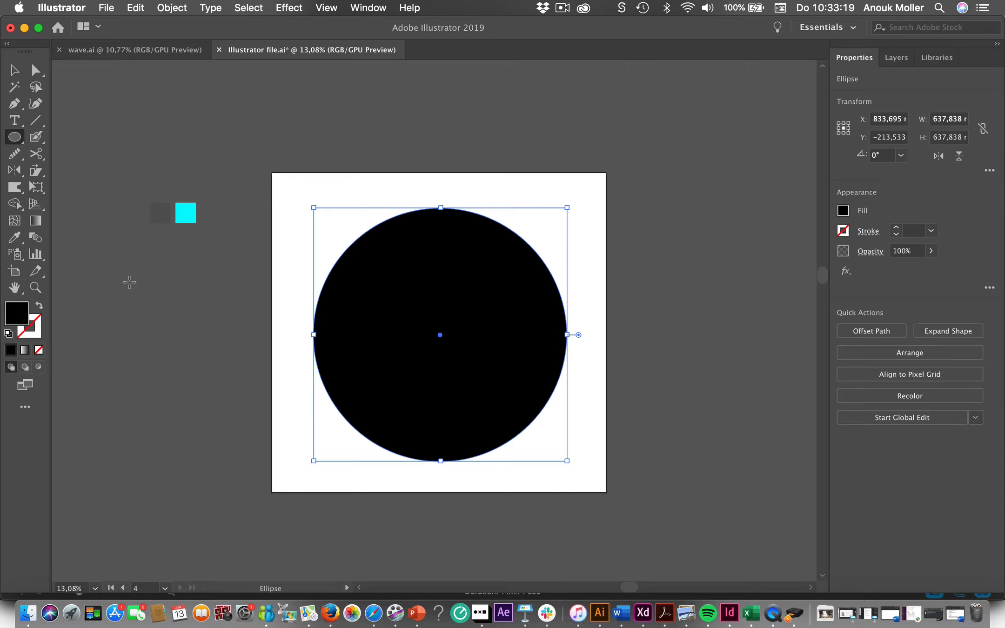
- Apply a Zig Zag effect to the circle with absolute size 9,17 mm, 6 ridges per segment and smooth points
left_click(300, 8)
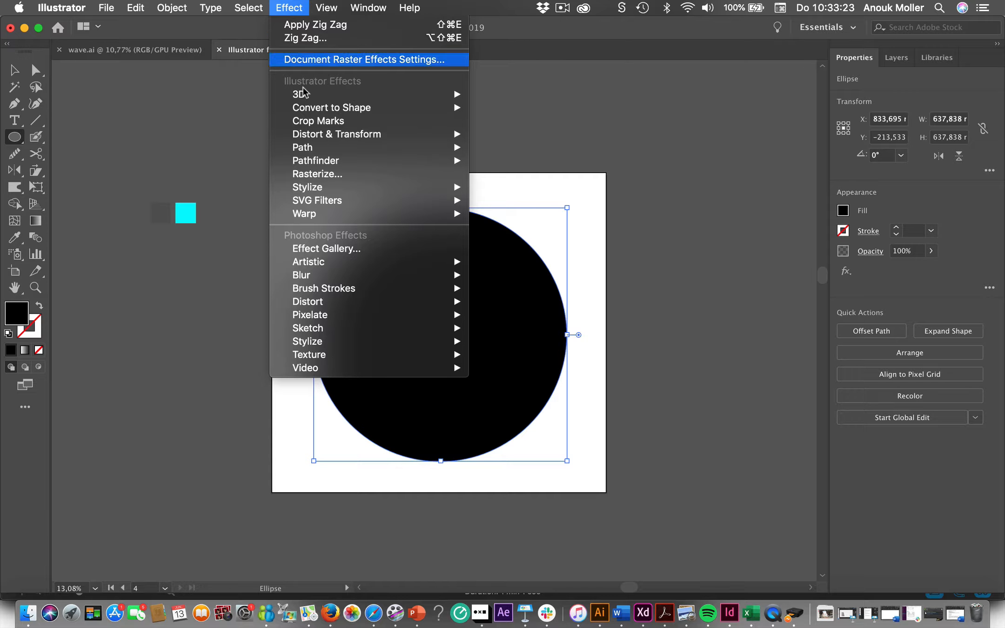
mouse_move(368, 139)
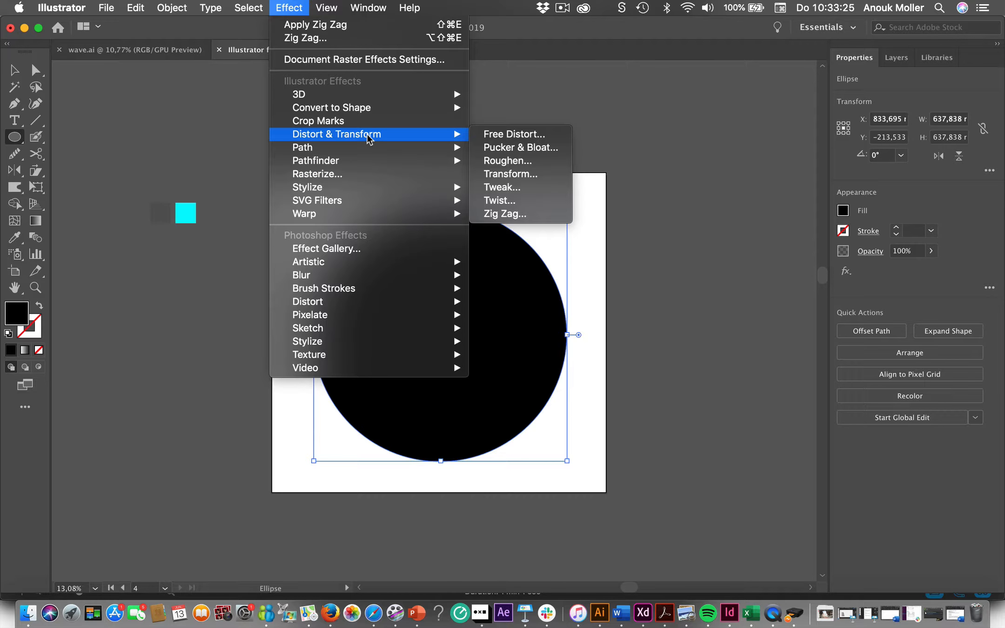
left_click(508, 214)
left_click(603, 340)
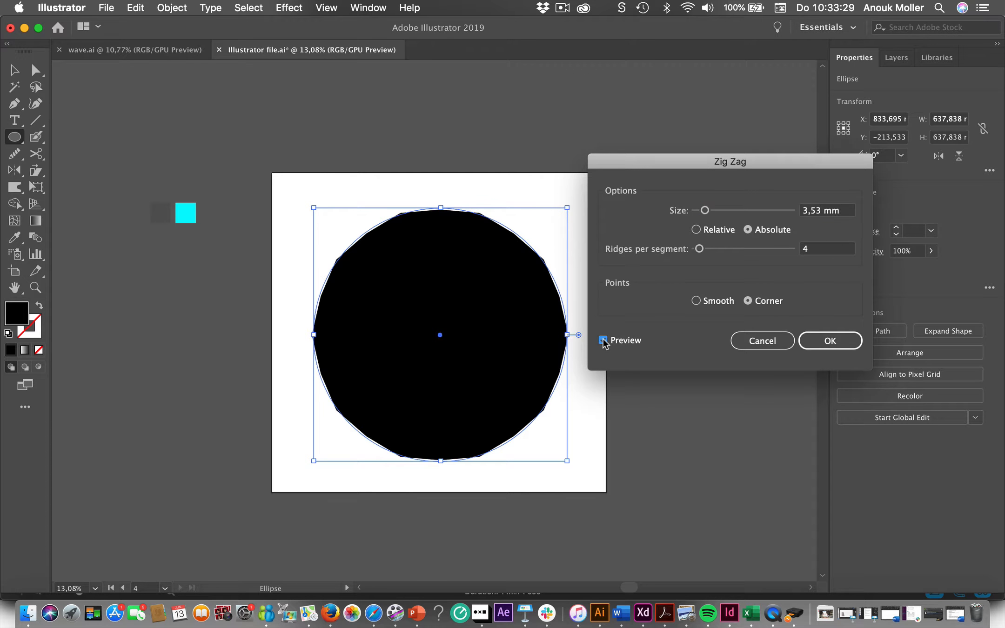
left_click(696, 301)
left_click_drag(705, 210, 716, 213)
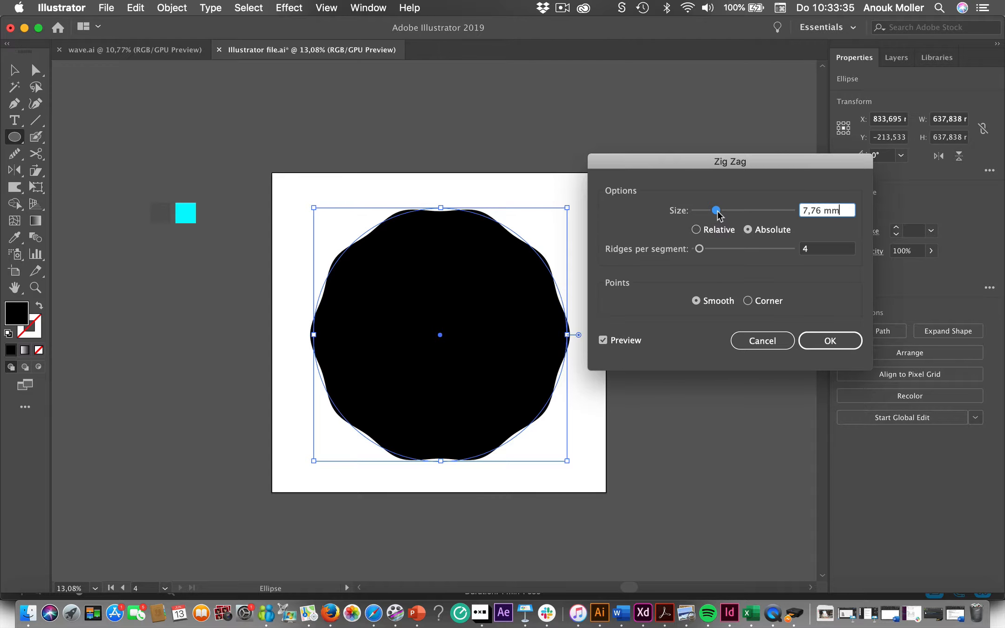
left_click(699, 249)
left_click_drag(701, 251, 703, 255)
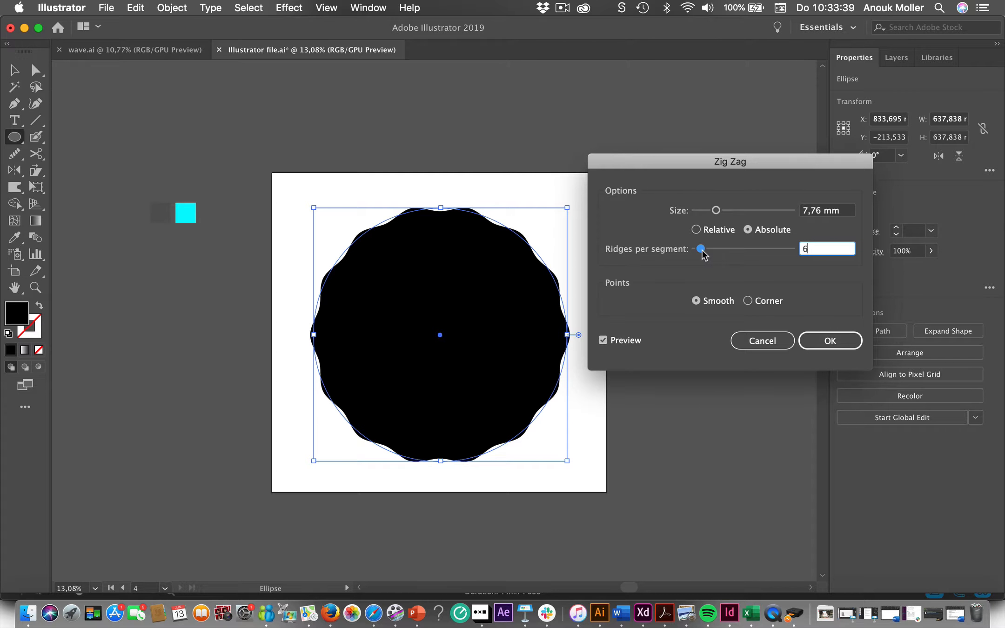
left_click_drag(716, 211, 719, 214)
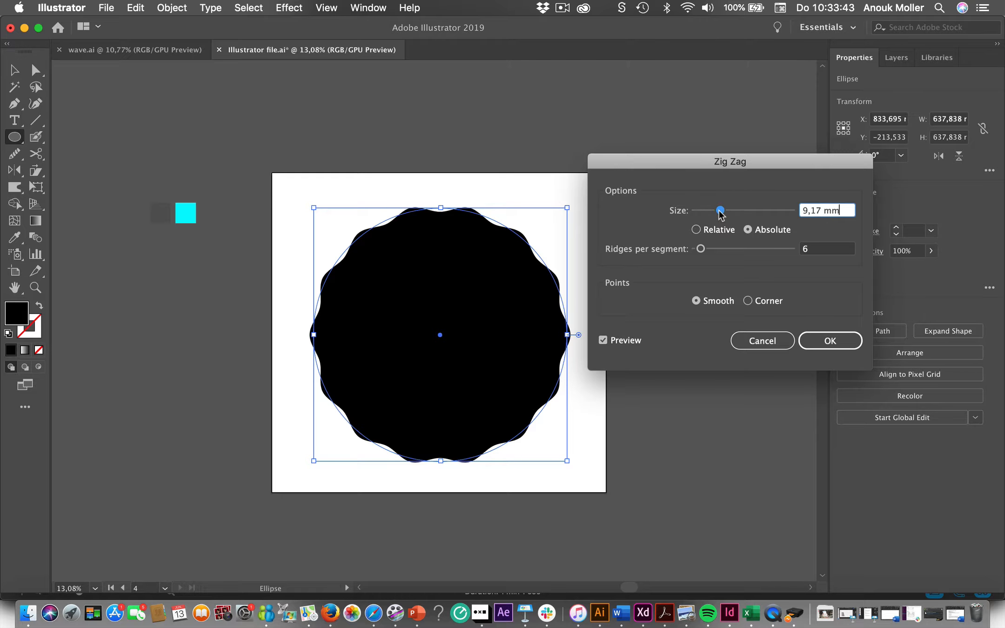
left_click(826, 340)
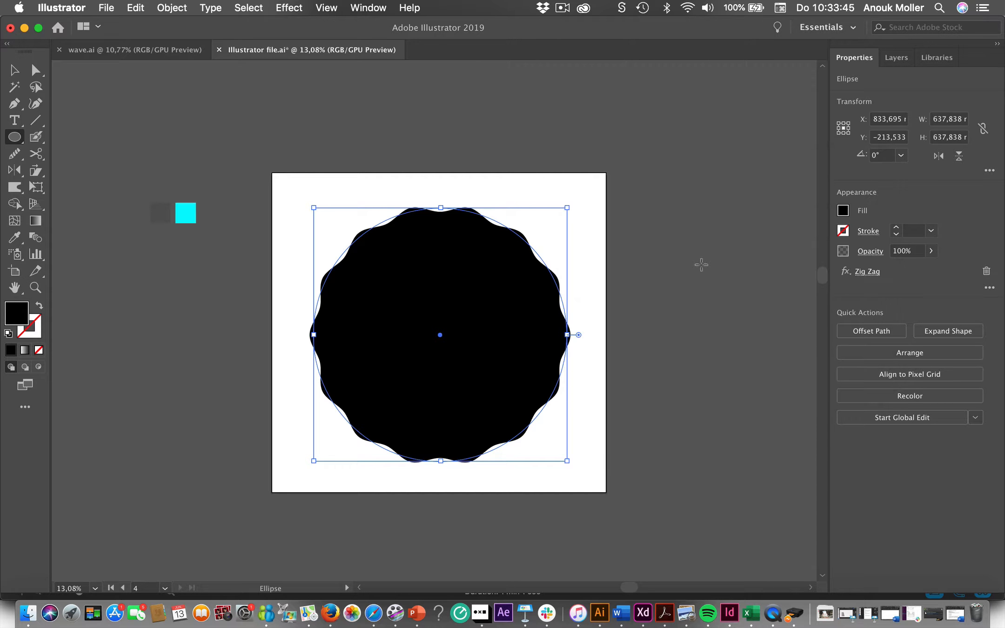
- Expand the wavy circle's appearance and create a proportionally scaled-down copy about 40 mm wide at its centre
left_click(185, 10)
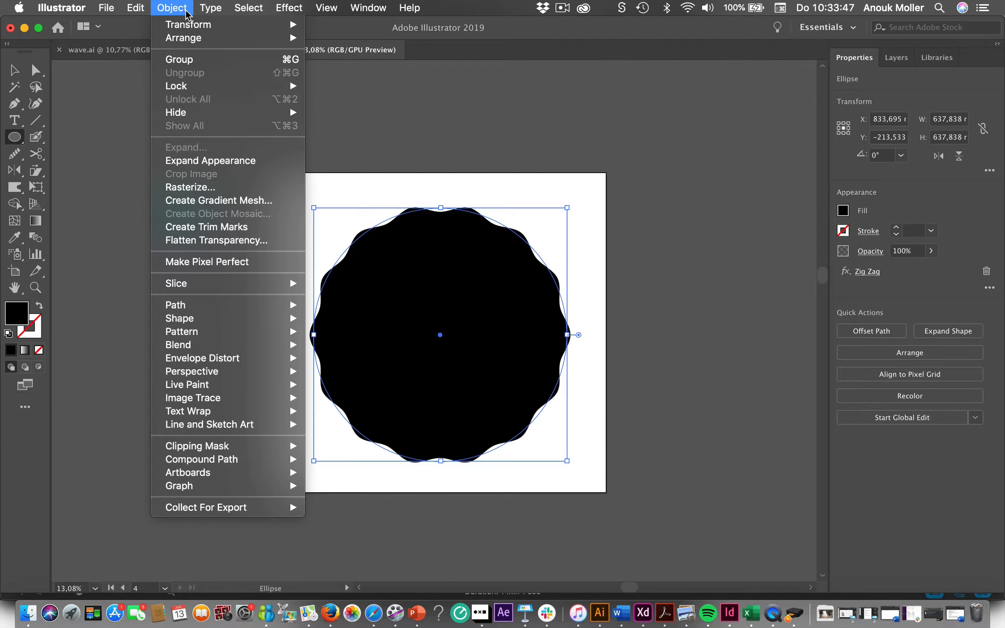
left_click(205, 161)
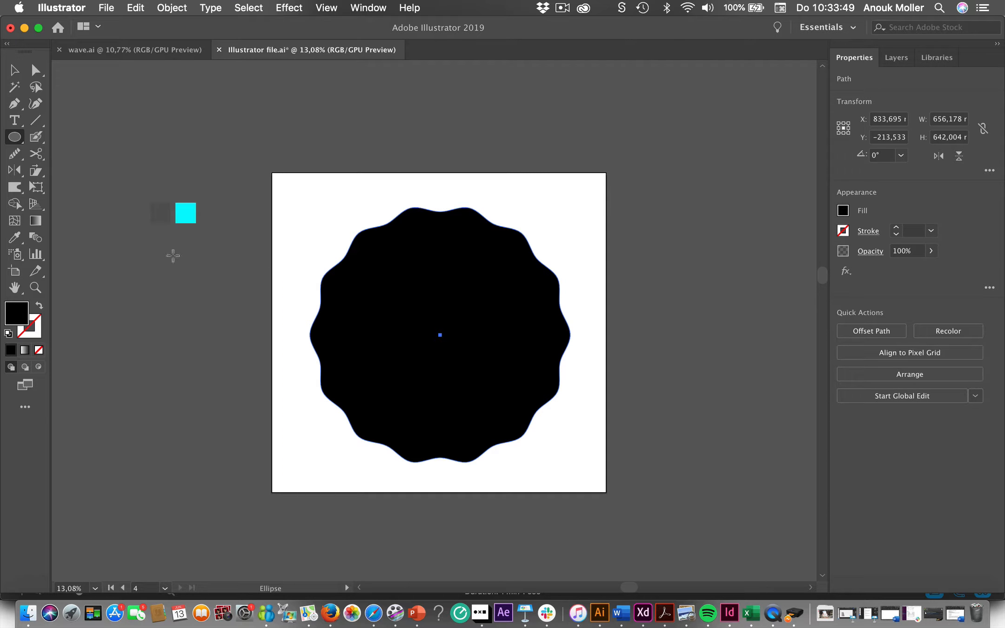
left_click(15, 70)
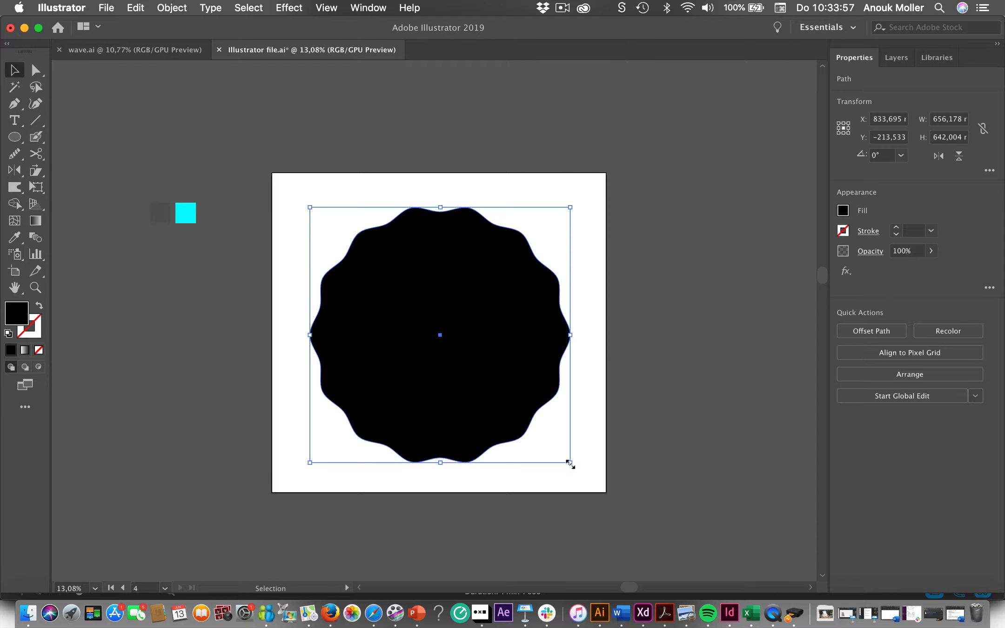
left_click_drag(569, 463, 448, 345)
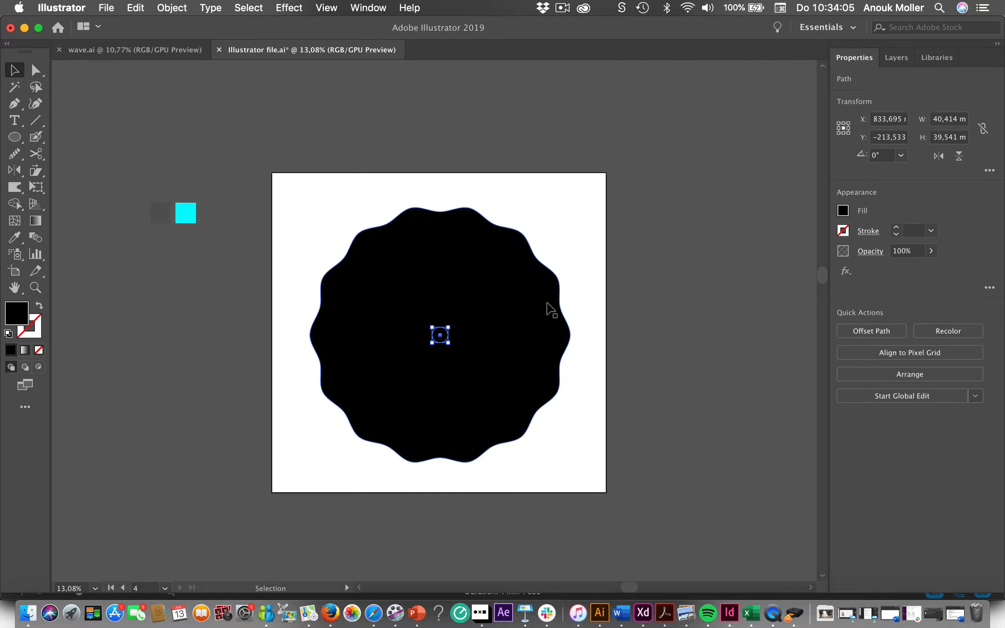
- Make a blend between the large wavy shape and its small centre copy
left_click(631, 361)
left_click_drag(631, 361, 330, 296)
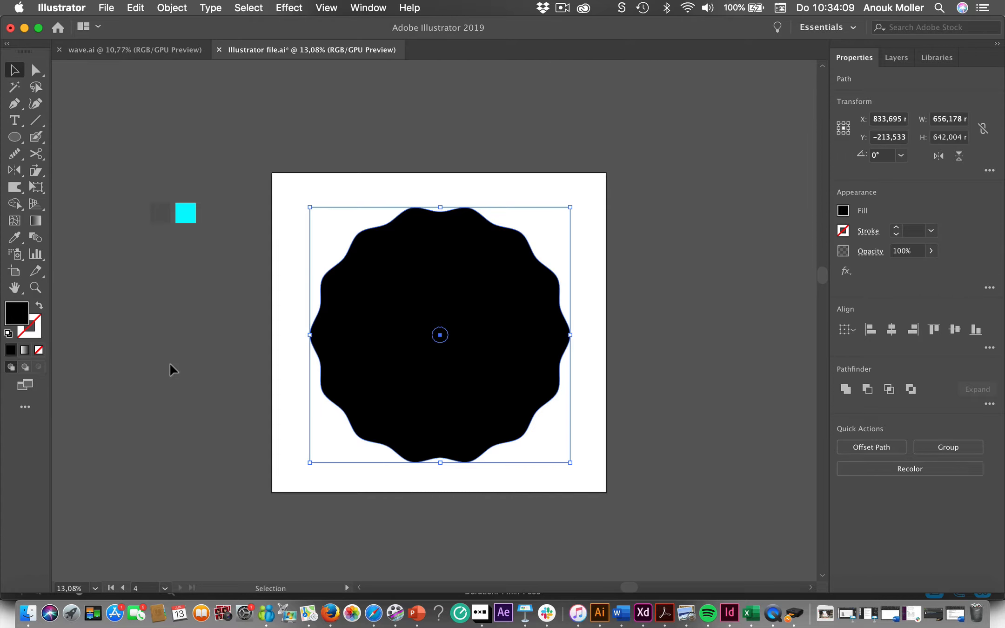
left_click(173, 8)
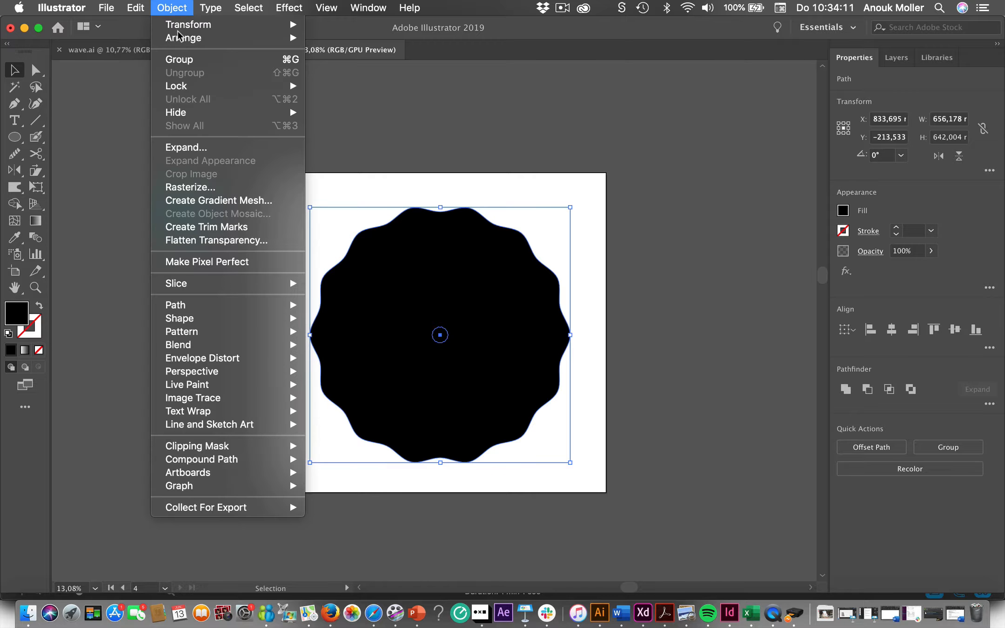
mouse_move(204, 347)
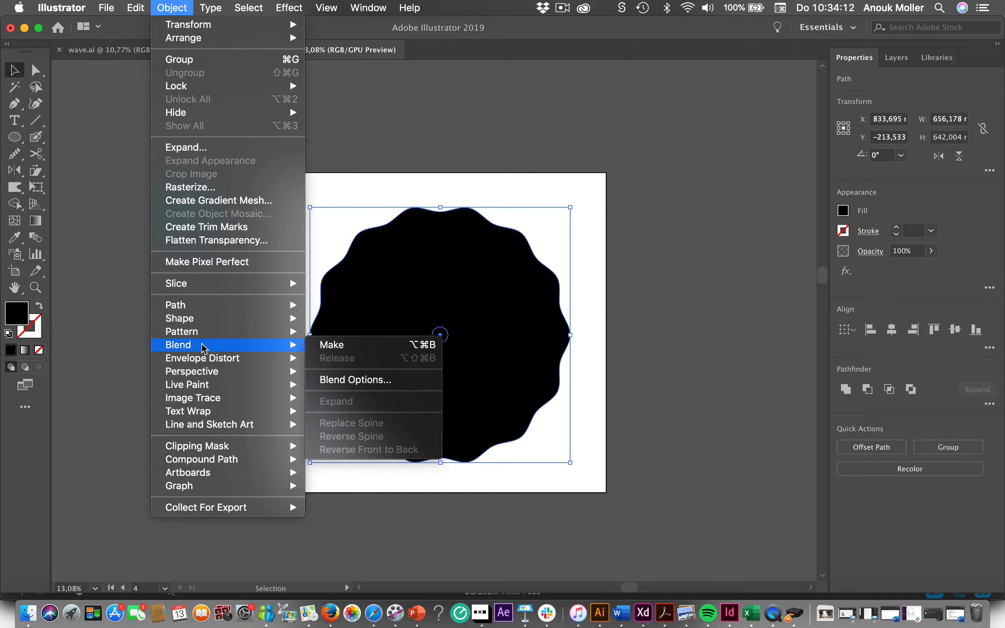
left_click(377, 345)
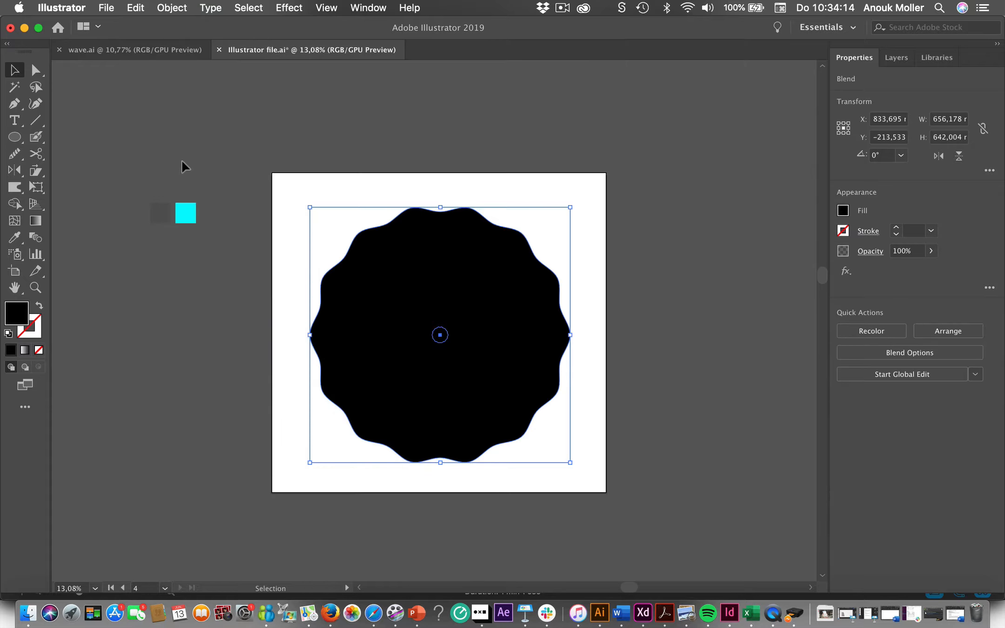
- Apply the Pathfinder Exclude effect to the blend
left_click(290, 8)
mouse_move(330, 160)
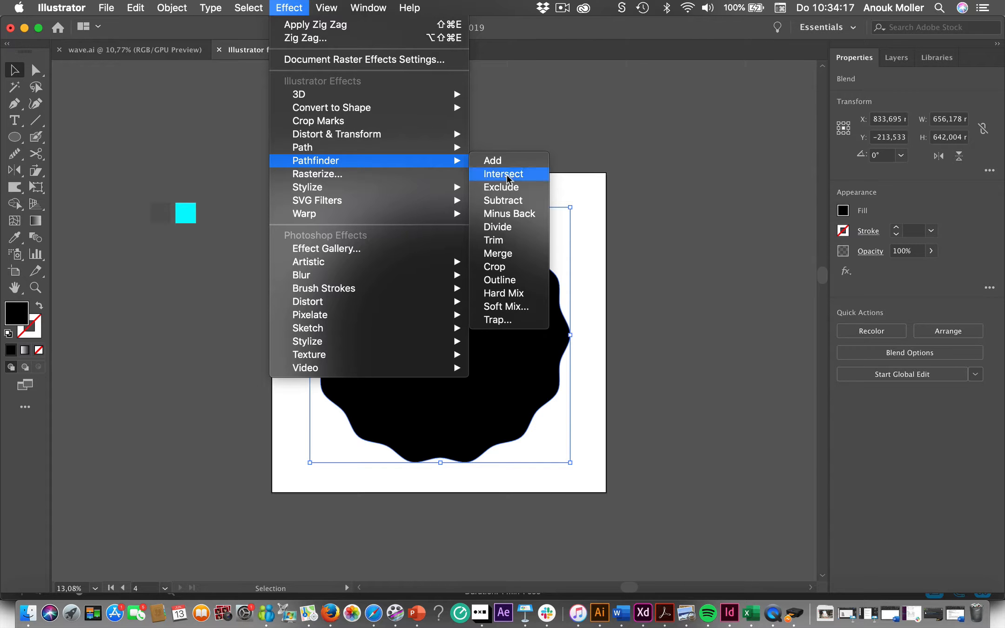
left_click(512, 190)
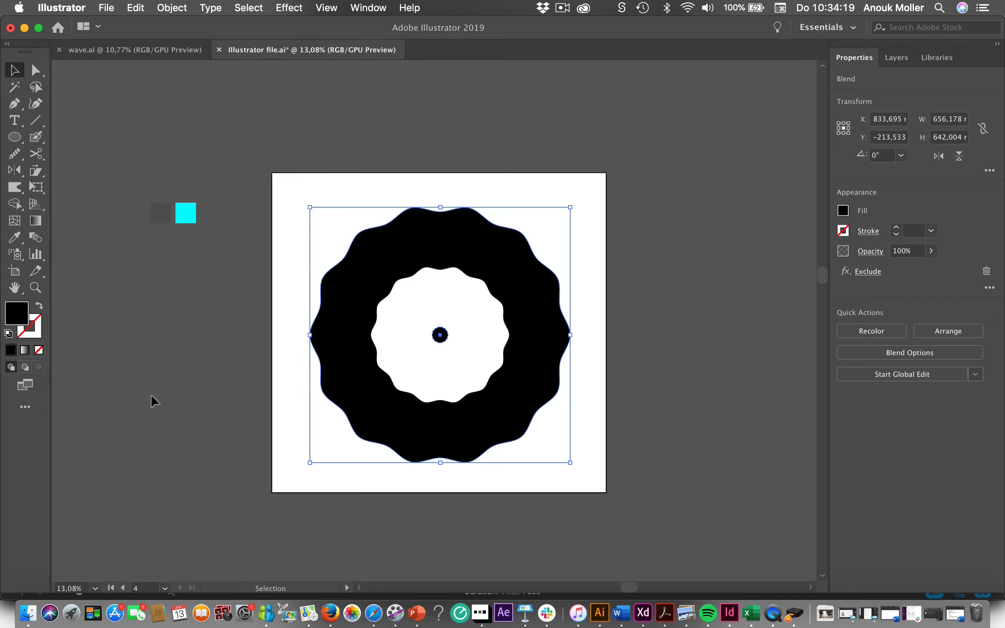
- Set the blend's spacing to Specified Steps with 20 steps, previewing the result
double_click(37, 238)
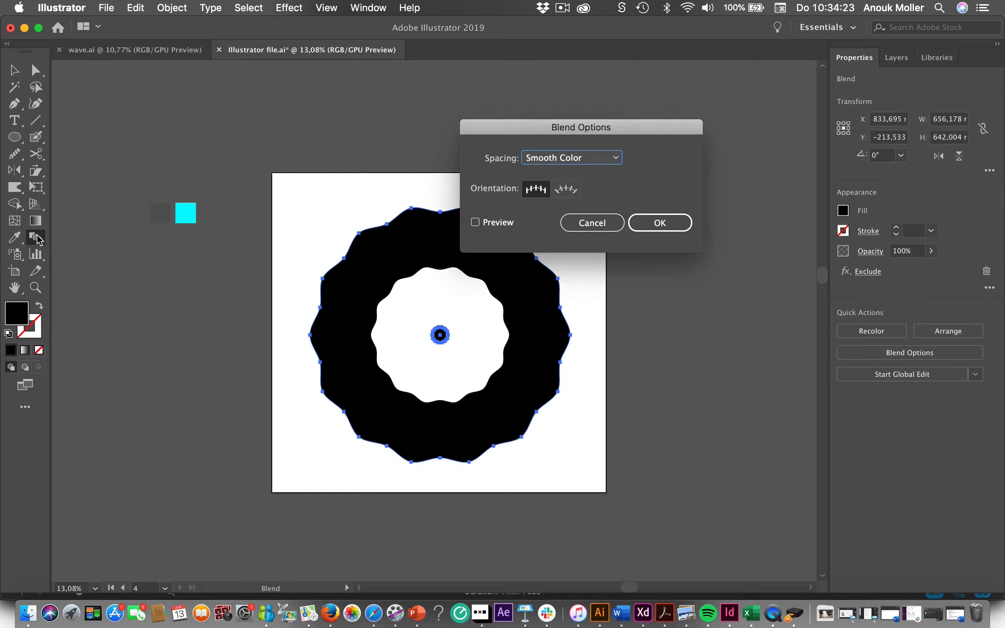
left_click(606, 157)
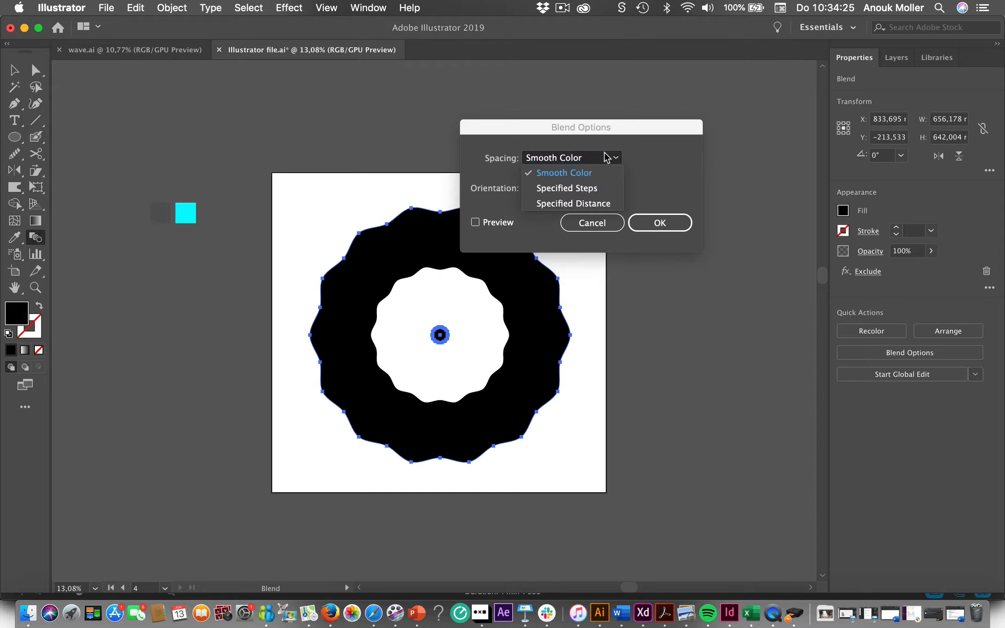
left_click(601, 189)
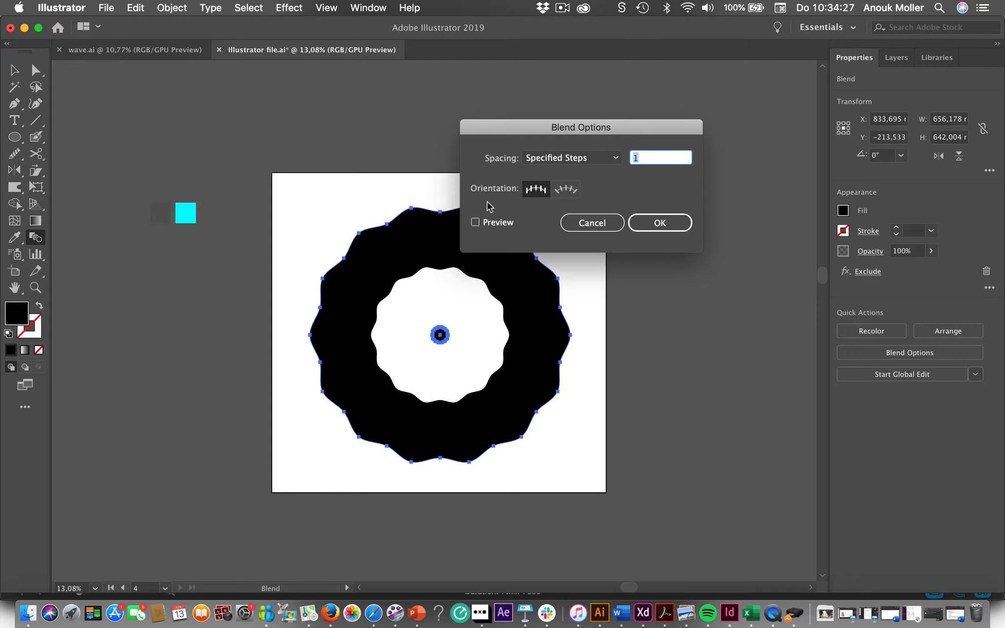
left_click(475, 223)
left_click(643, 160)
key("Up")
key("Up")
key("Up")
key("Up")
key("Up")
key("Up")
key("Up")
key("Up")
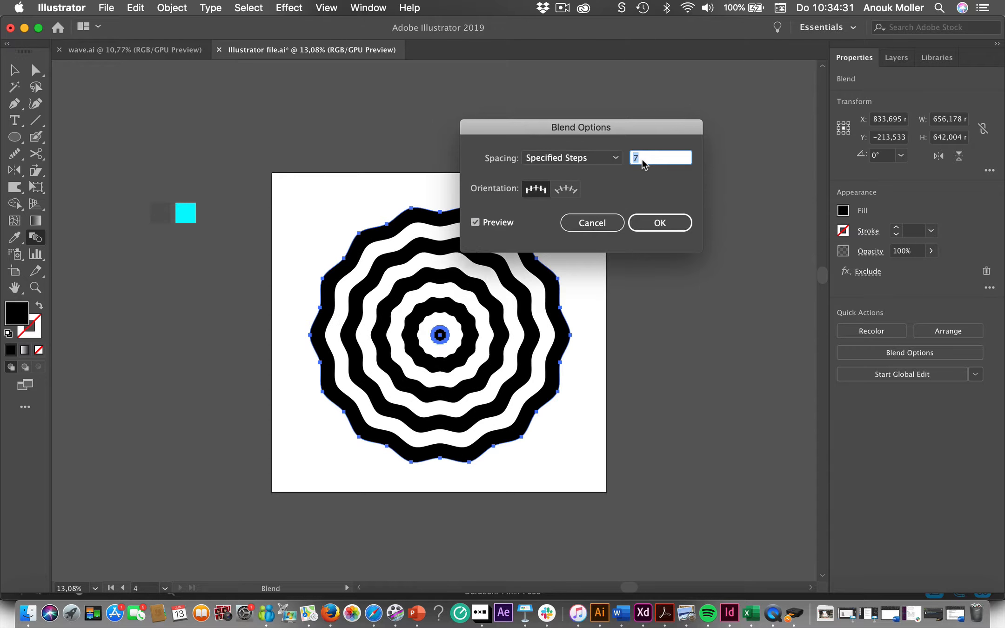
key("Up")
key("Up")
key("Up")
key("Up")
key("Up")
key("Up")
key("Up")
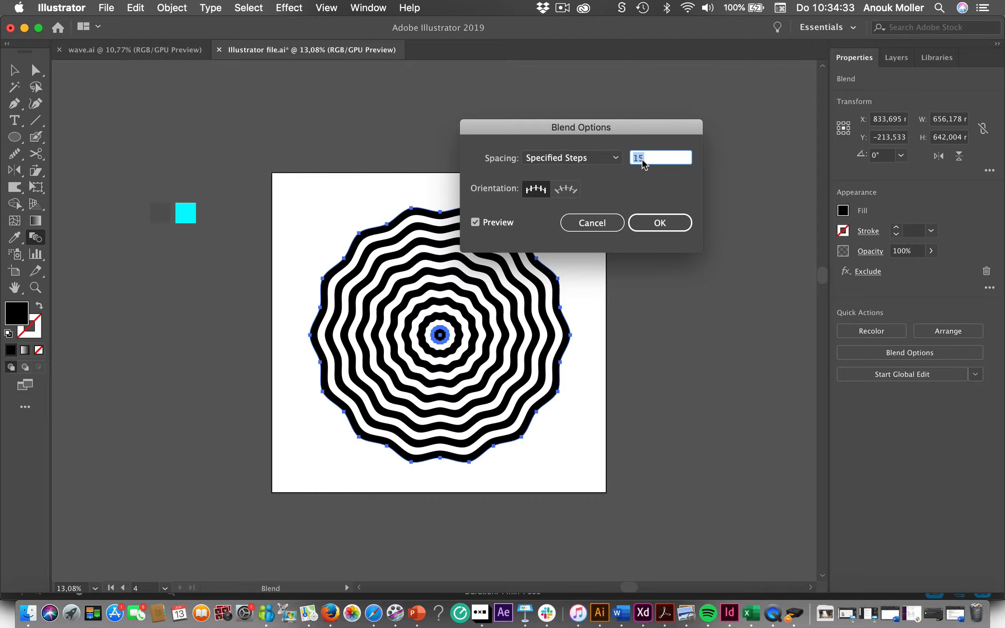
key("Up")
key("Up")
key("Up")
key("Up")
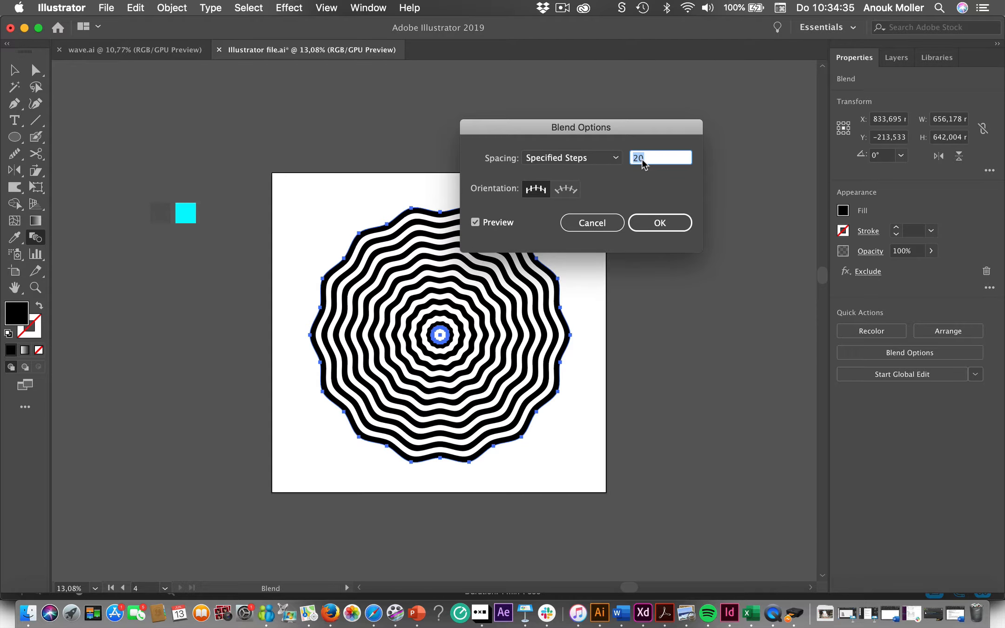
left_click(668, 222)
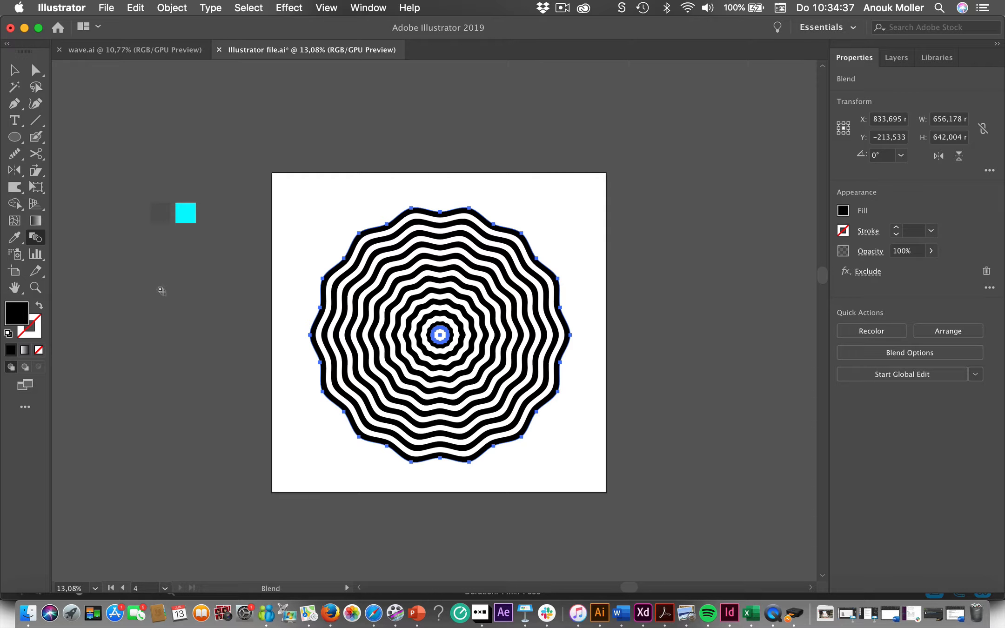
- Isolate the blend and move its small centre shape up and right to about X 975 mm, Y -323 mm
left_click(15, 70)
left_click(252, 283)
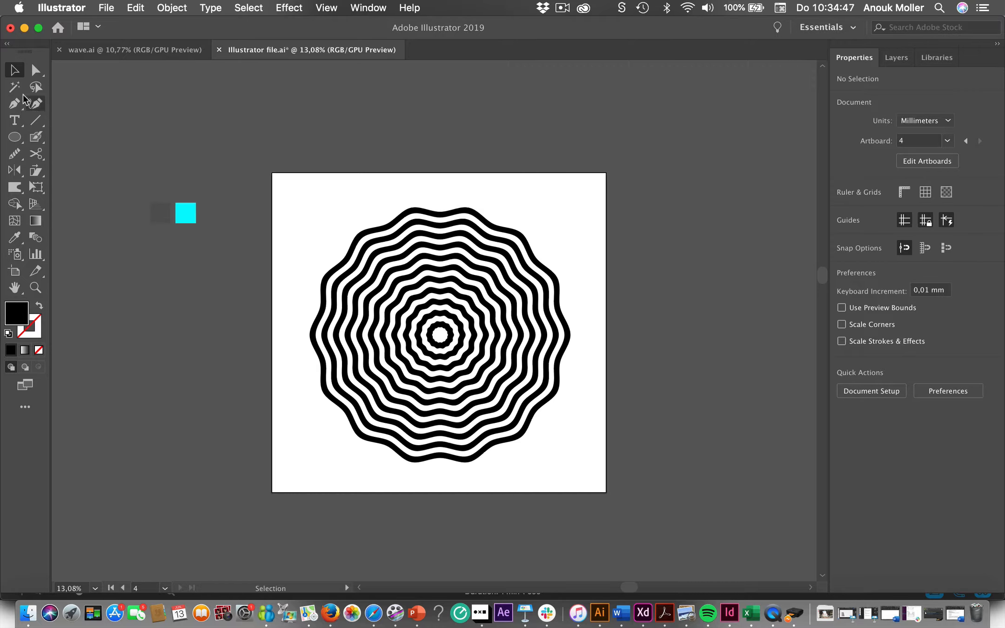
double_click(441, 338)
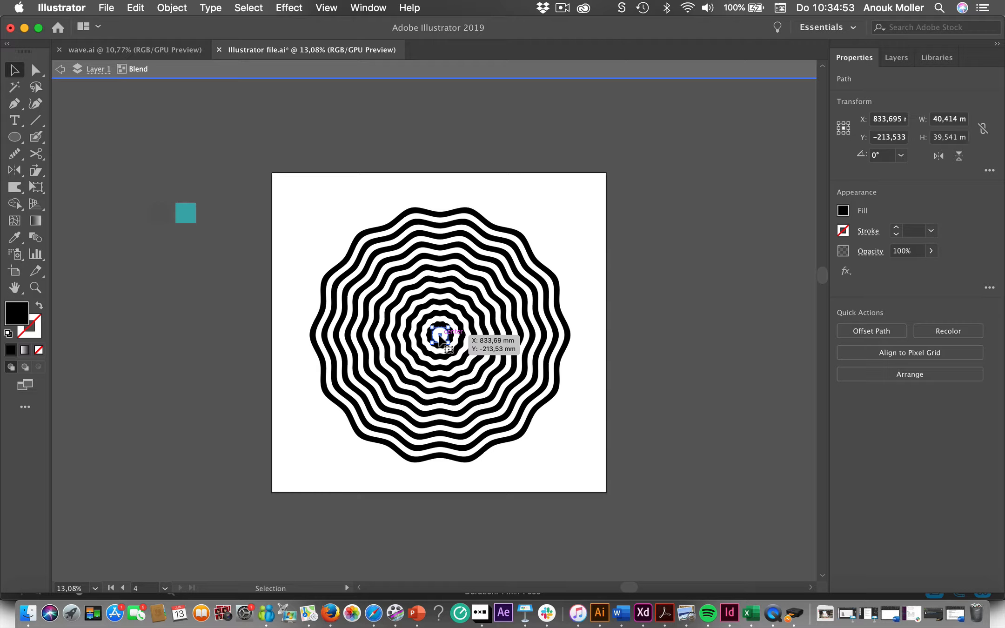
left_click_drag(438, 332, 495, 288)
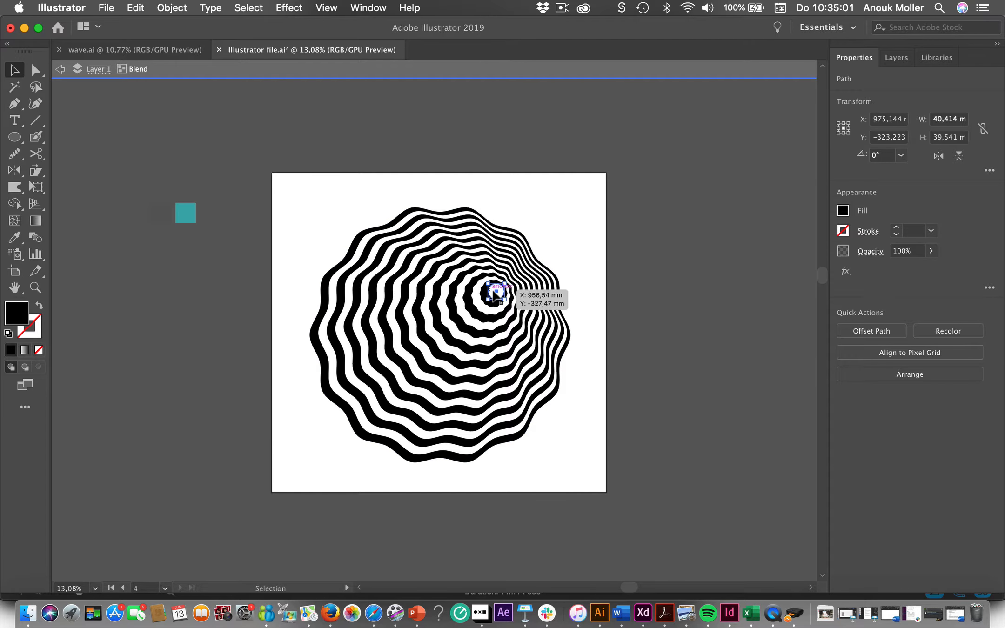
- Apply a Transform effect with a 57° rotation to the blend's small centre shape and leave isolation mode
left_click(290, 8)
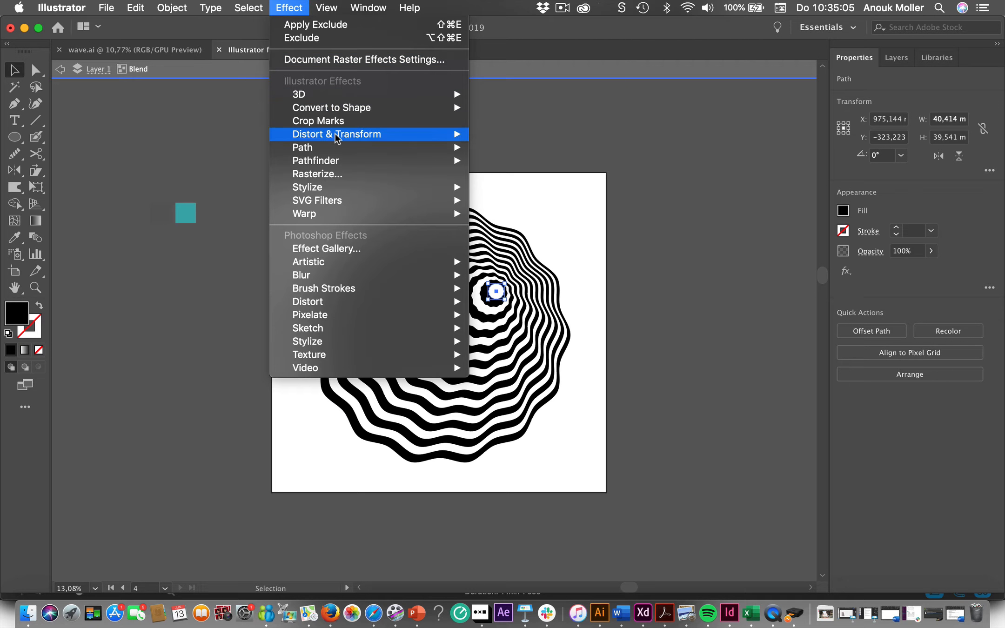
mouse_move(337, 135)
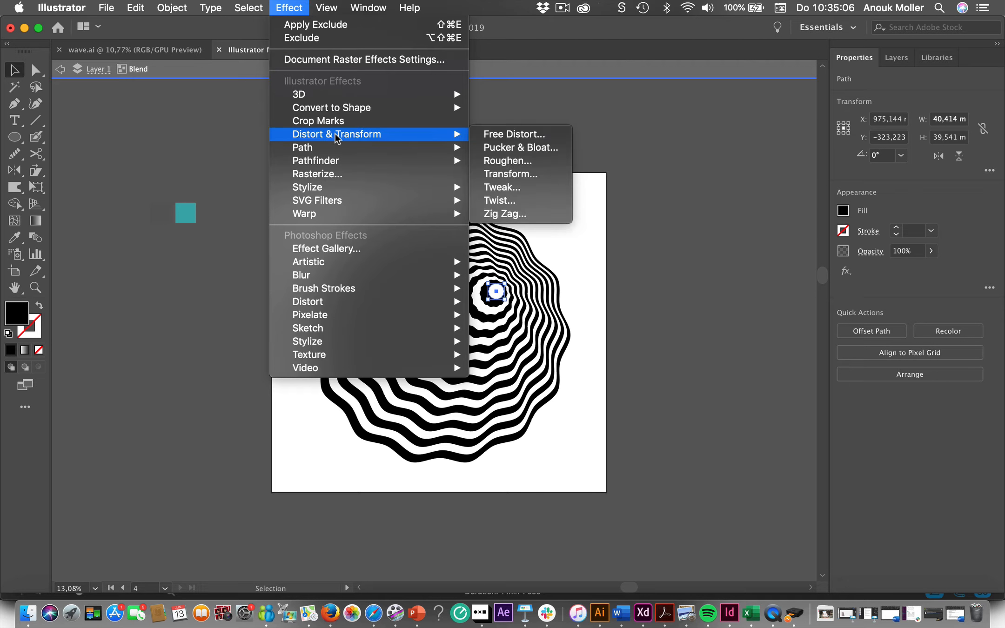
left_click(512, 174)
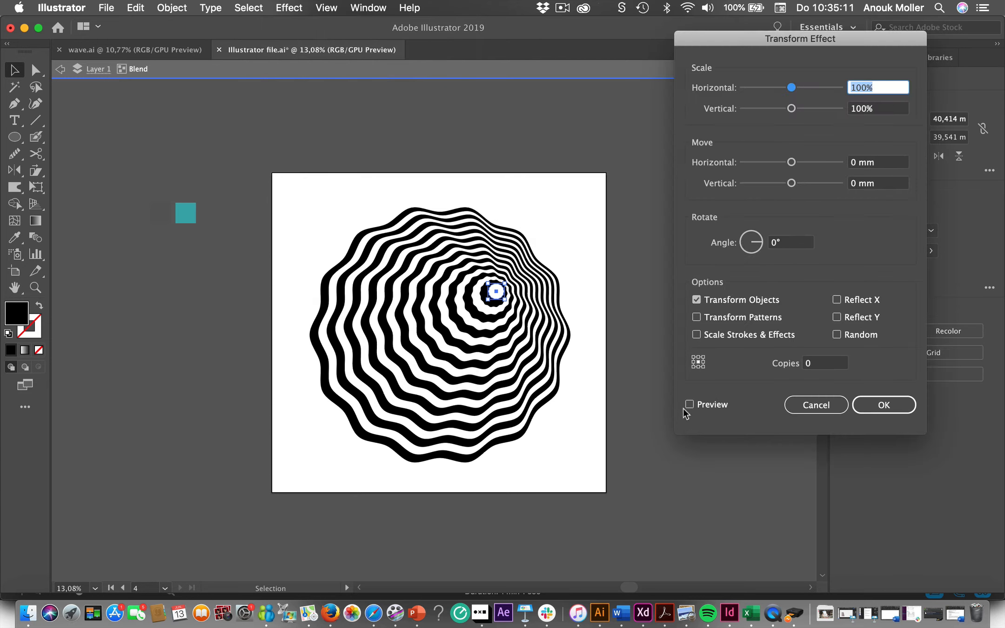
left_click(688, 405)
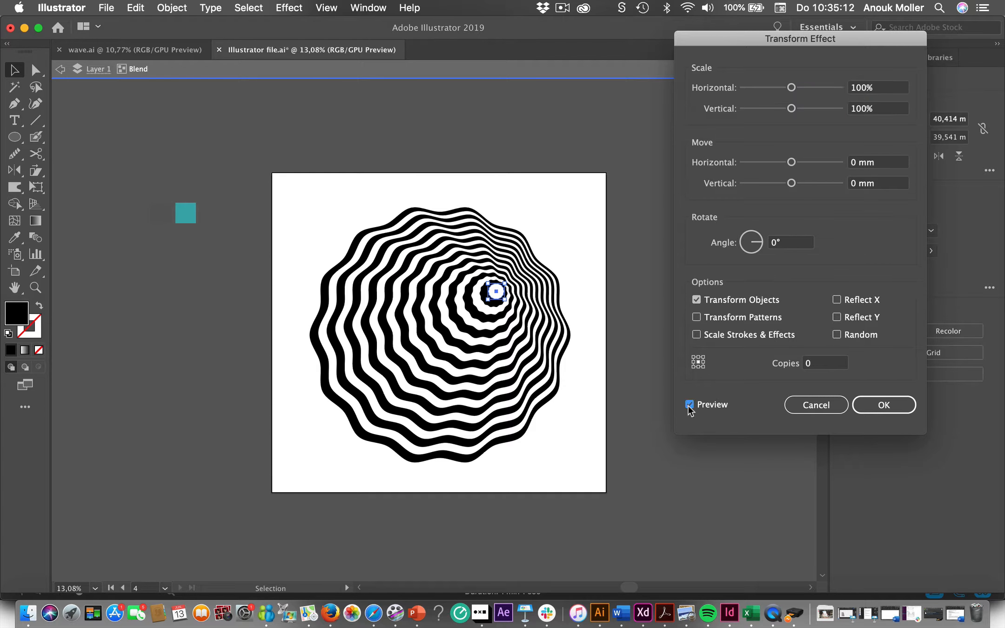
left_click(758, 243)
type("29")
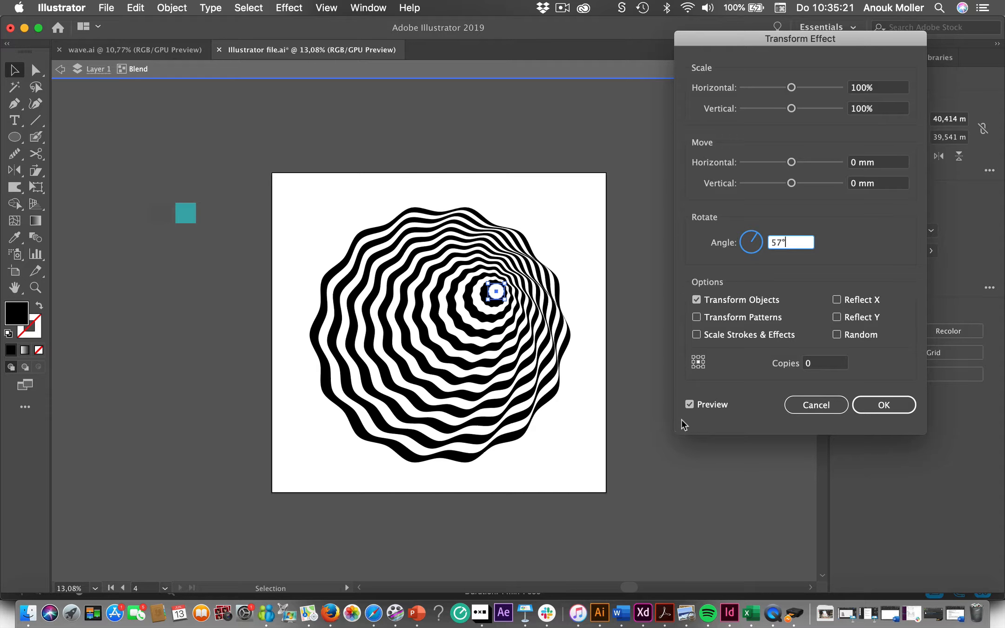
left_click(888, 405)
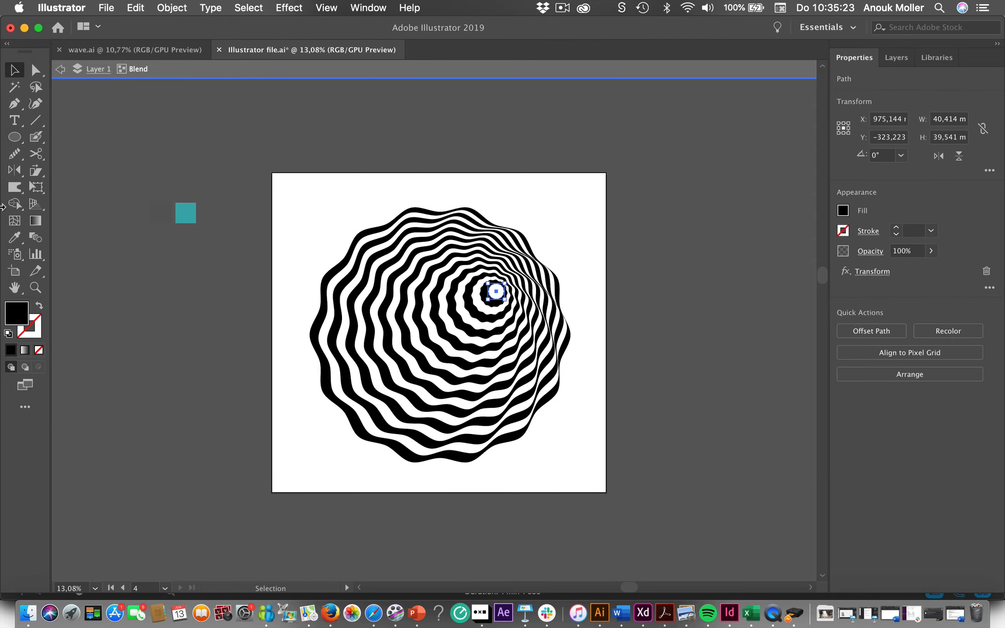
left_click(61, 69)
left_click(61, 69)
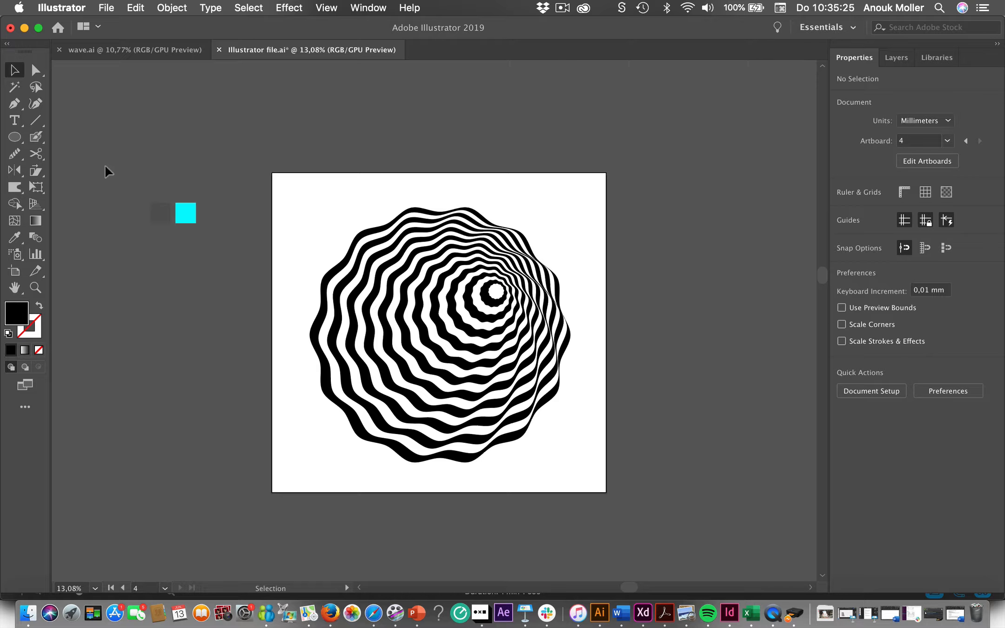
- Scale the whole blend up around its centre to about 1192 × 1166 mm so it extends beyond the artboard
left_click(329, 388)
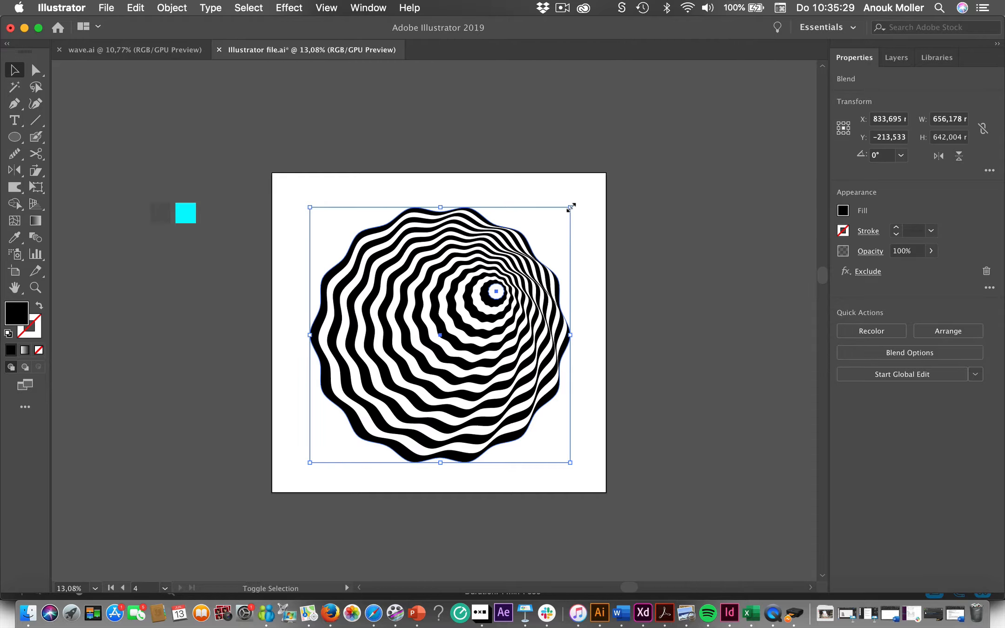
left_click_drag(570, 207, 687, 102)
left_click(761, 273)
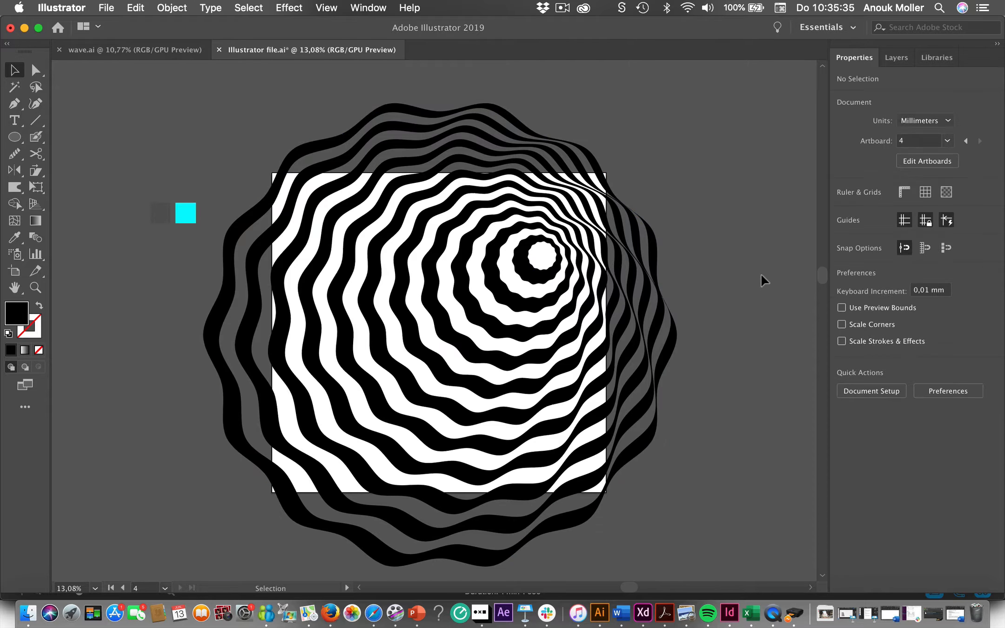
- Change the blend's fill from black to turquoise by adjusting its RGB values
left_click(591, 293)
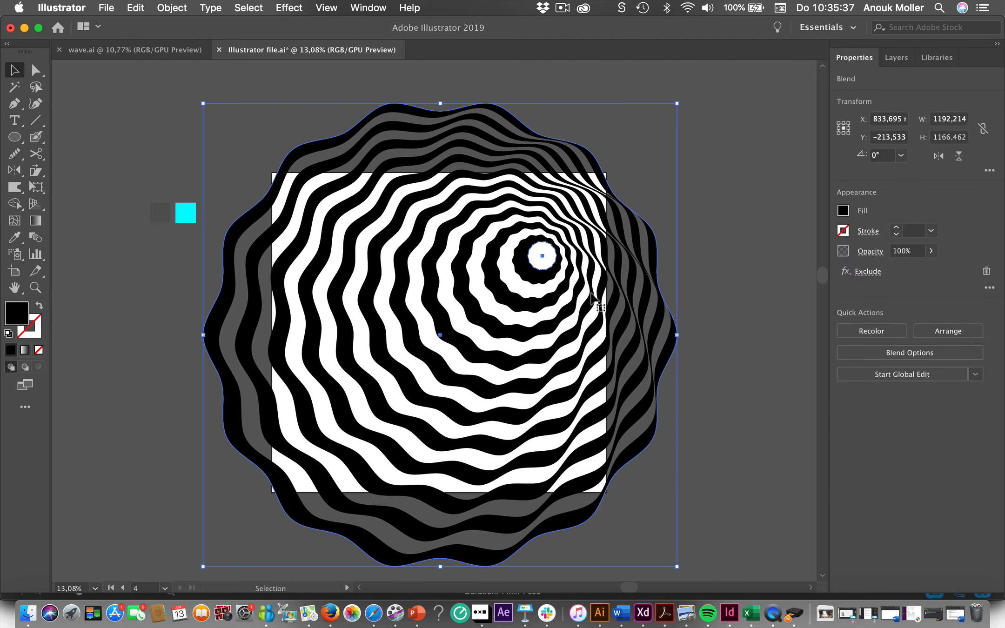
left_click(842, 211)
left_click(802, 356)
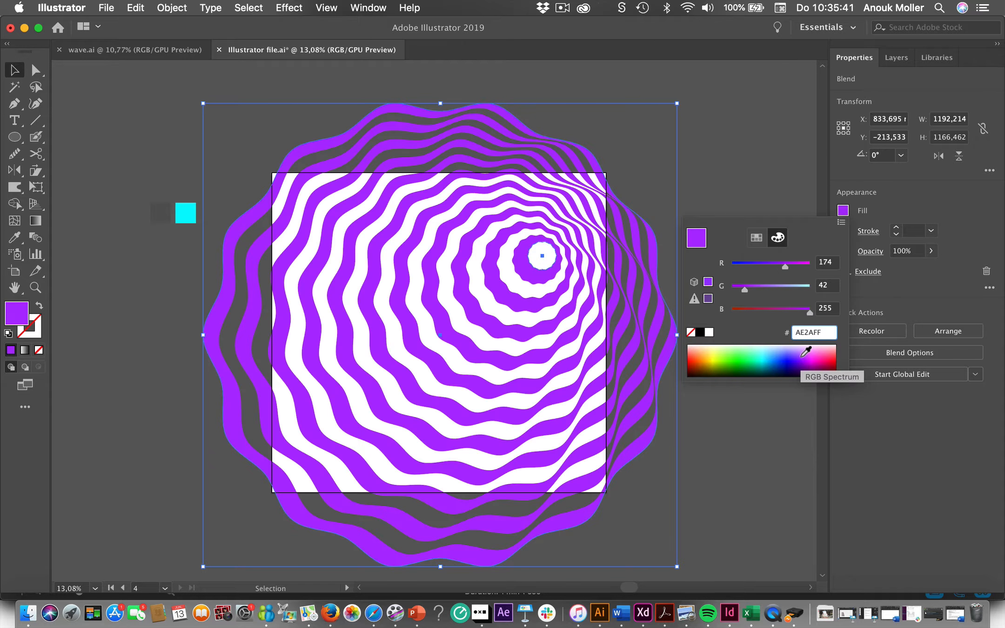
left_click(754, 263)
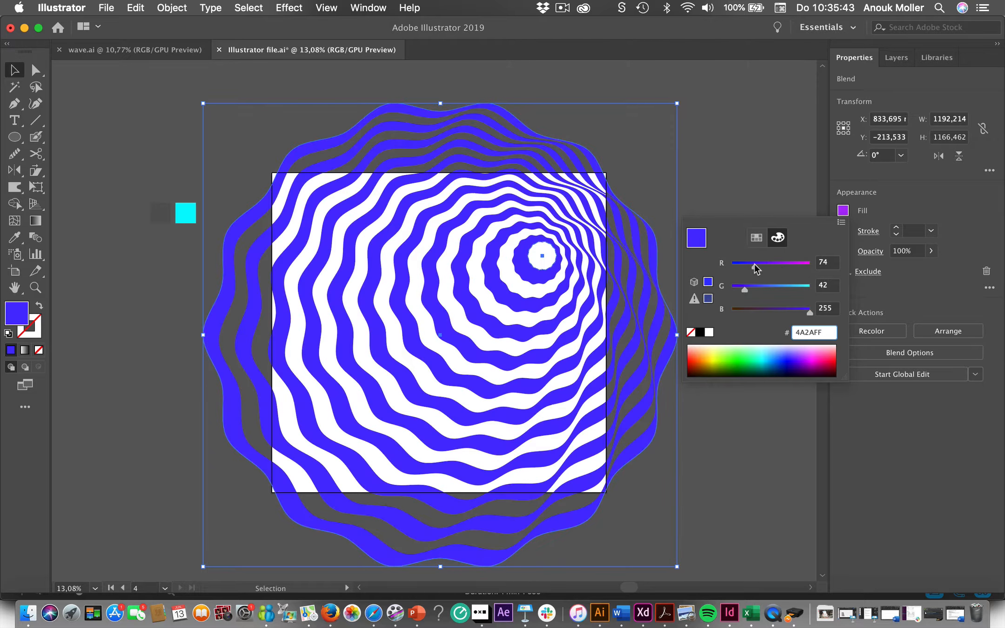
left_click(790, 285)
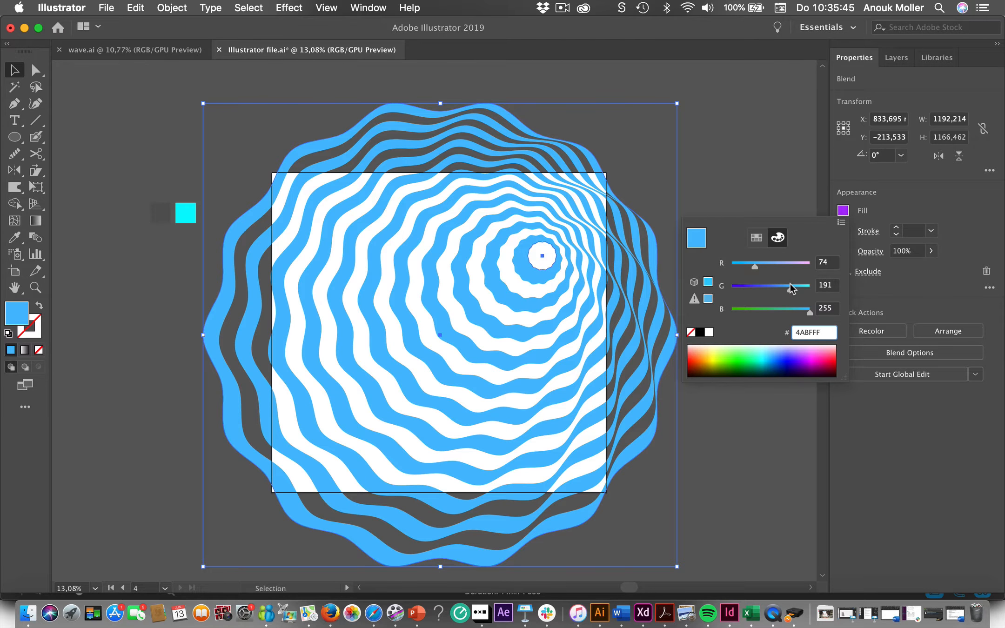
left_click(799, 287)
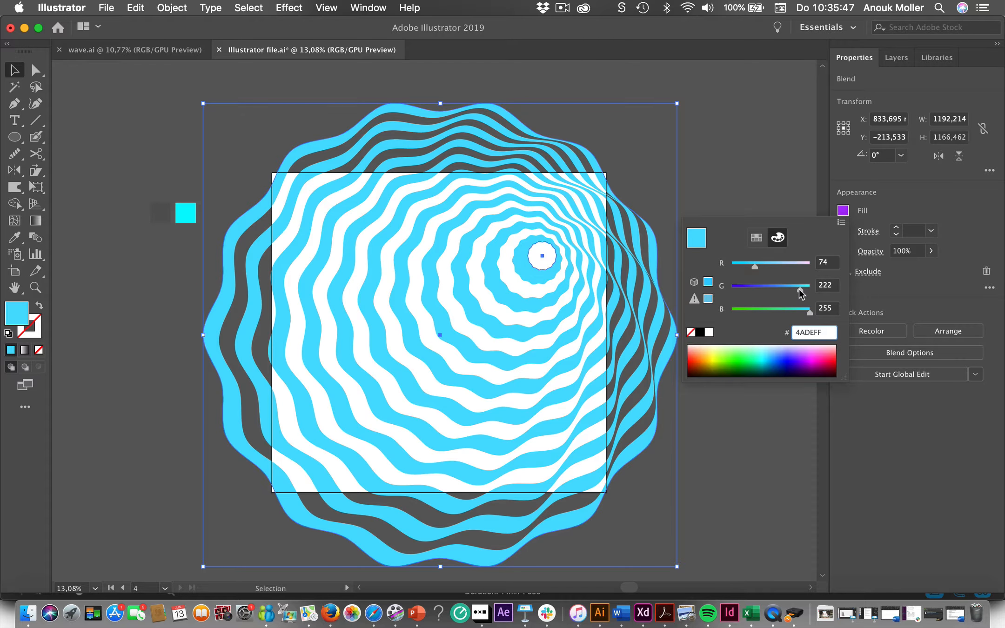
left_click_drag(799, 289, 802, 289)
left_click(798, 311)
left_click(790, 457)
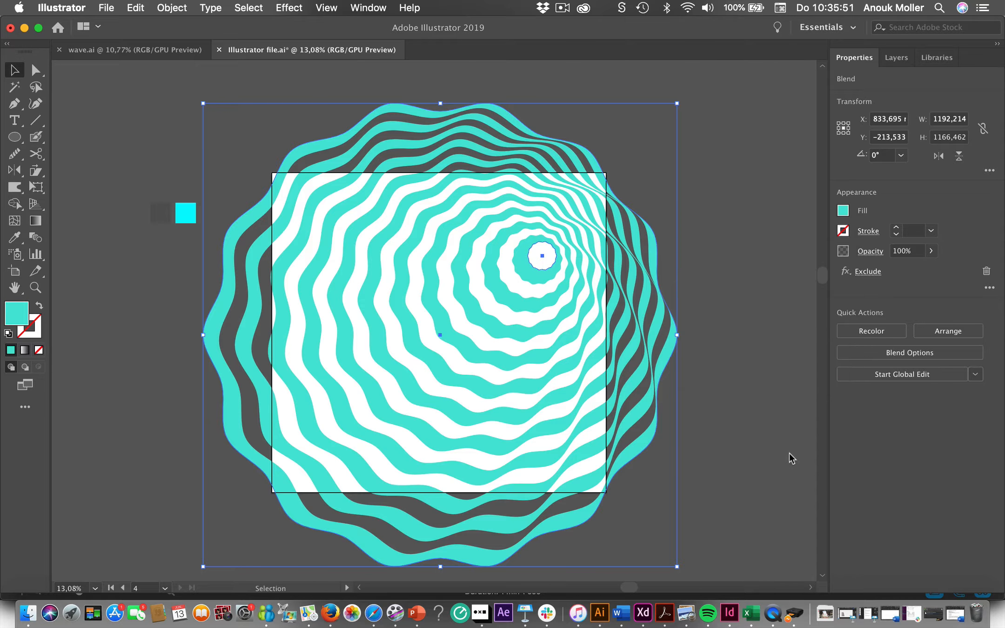
- Draw a rectangle of about 842 × 805 mm covering the artboard and use it as a clipping mask for the blend
left_click(724, 453)
left_click(350, 468)
left_click(14, 137)
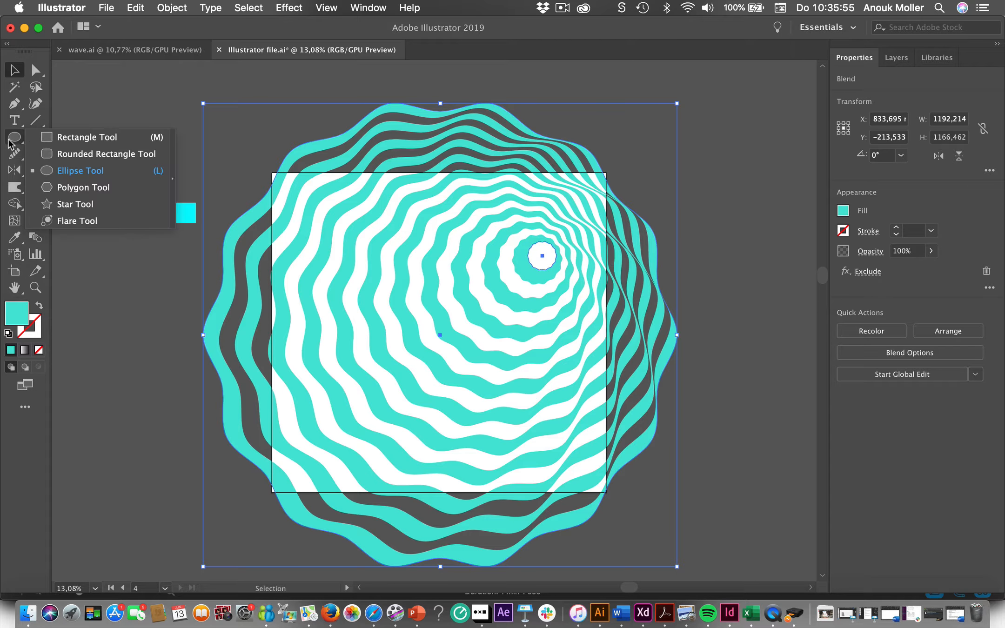
left_click(82, 136)
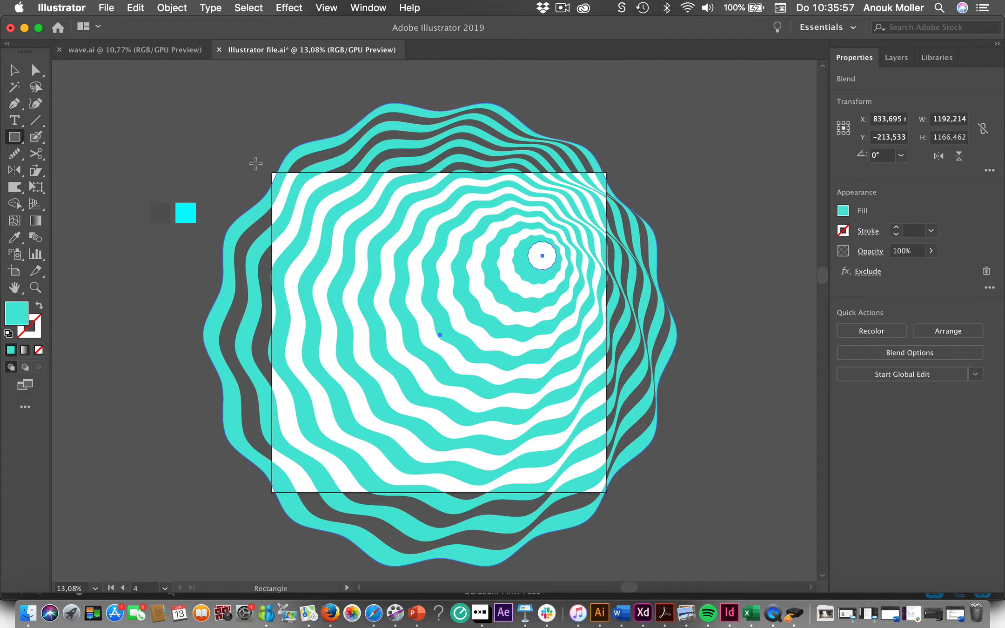
left_click_drag(272, 173, 606, 492)
left_click(14, 70)
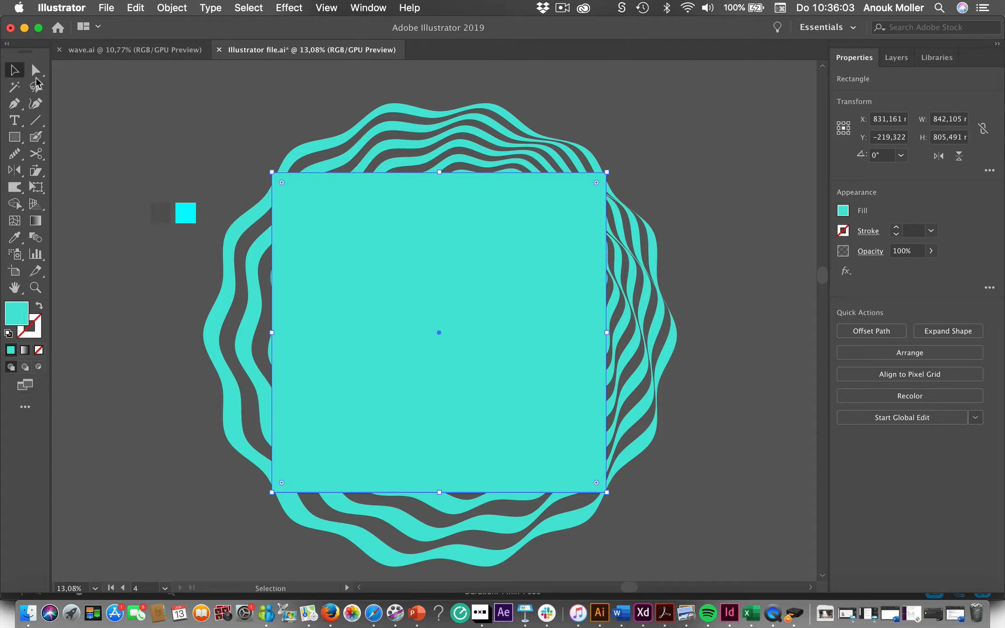
left_click_drag(387, 277, 393, 286)
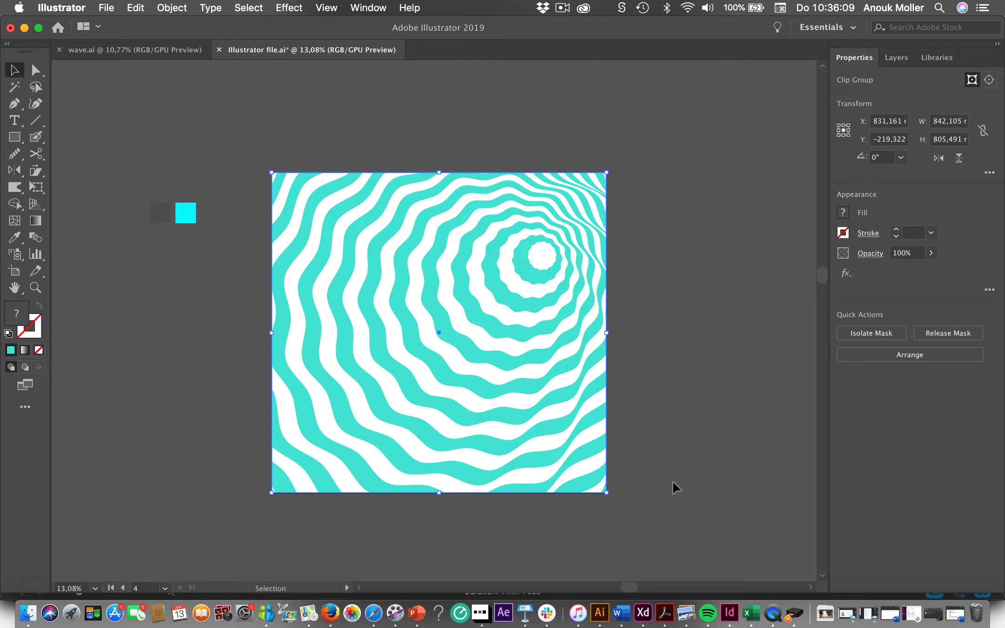
left_click(166, 284)
- Isolate the clip group and move the blend down and left within its mask
left_click(377, 251)
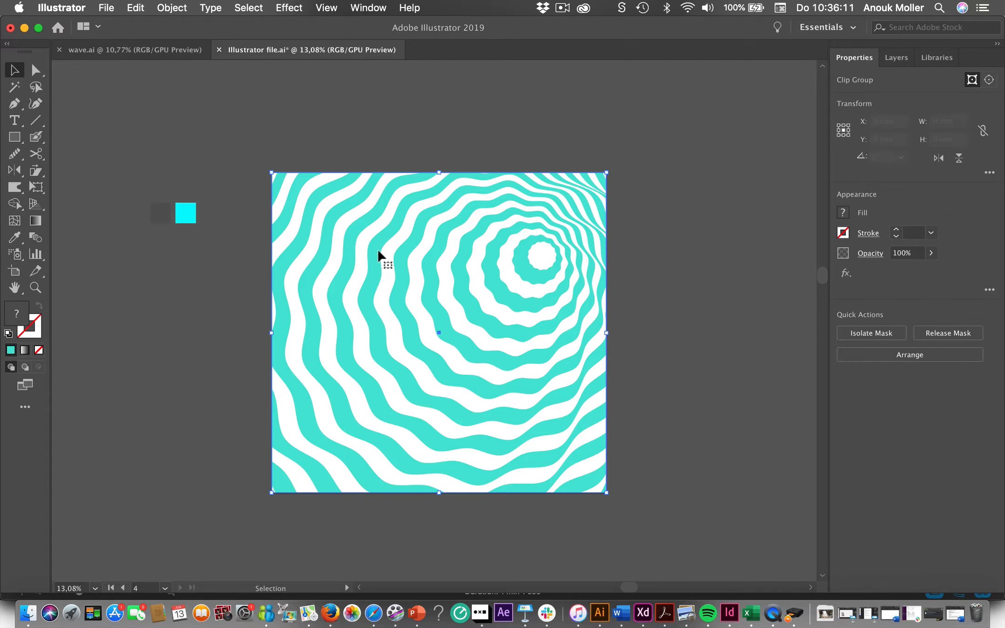
double_click(439, 260)
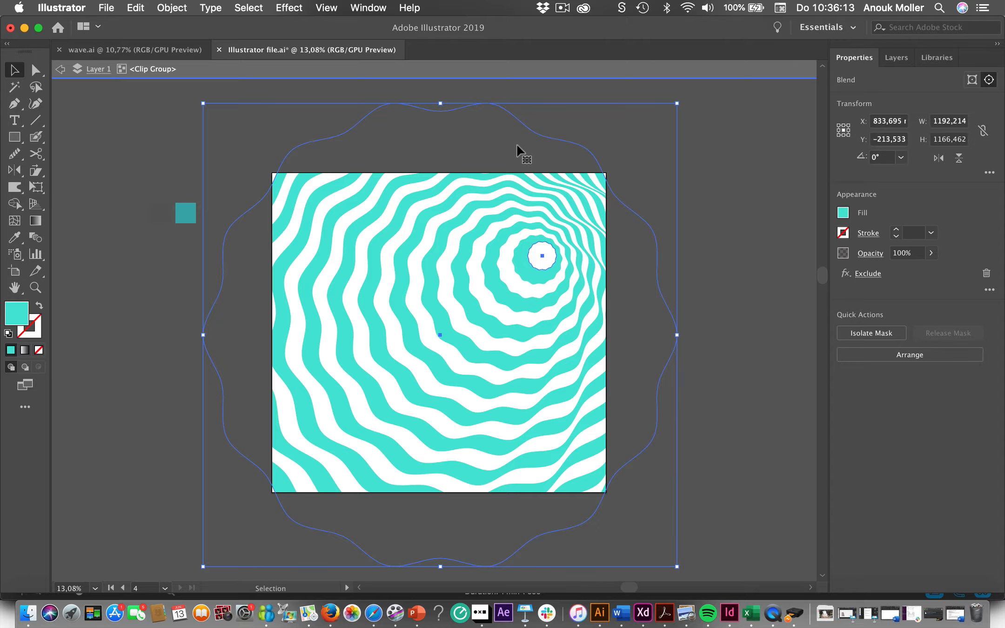
left_click_drag(516, 142, 363, 287)
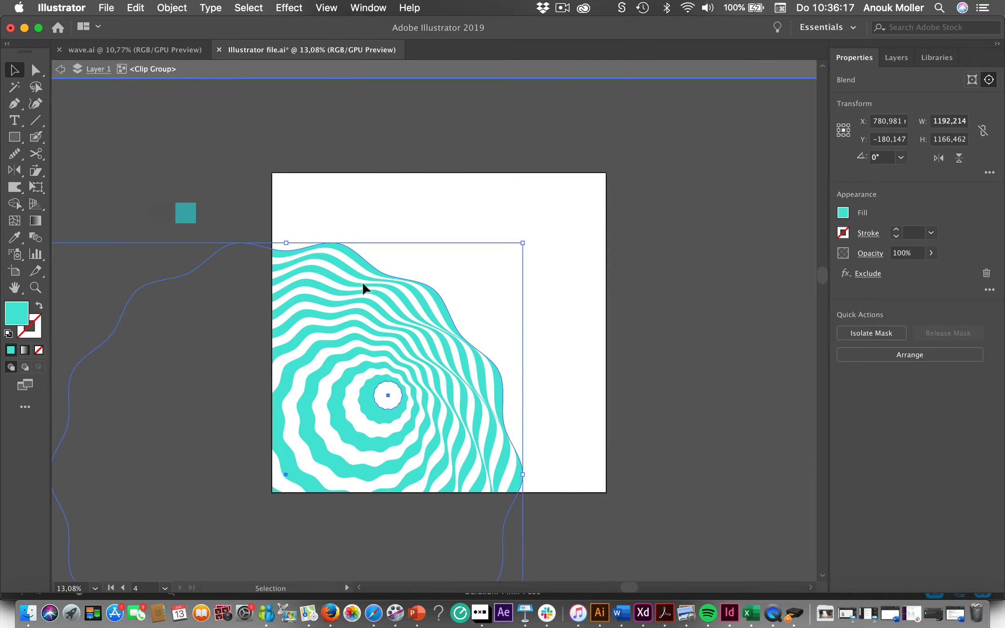
double_click(717, 298)
left_click(430, 460)
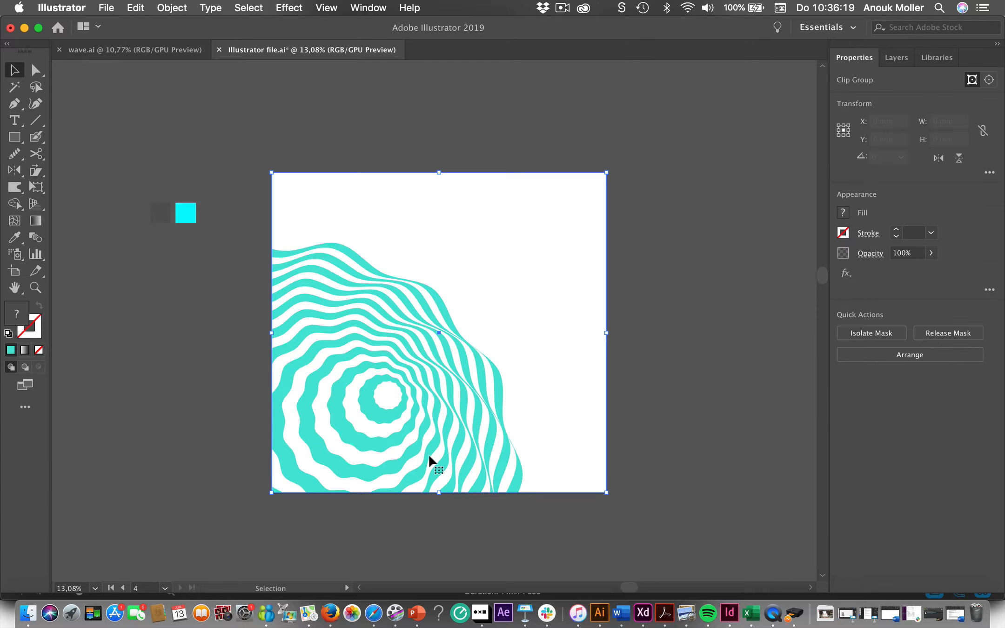
left_click(708, 366)
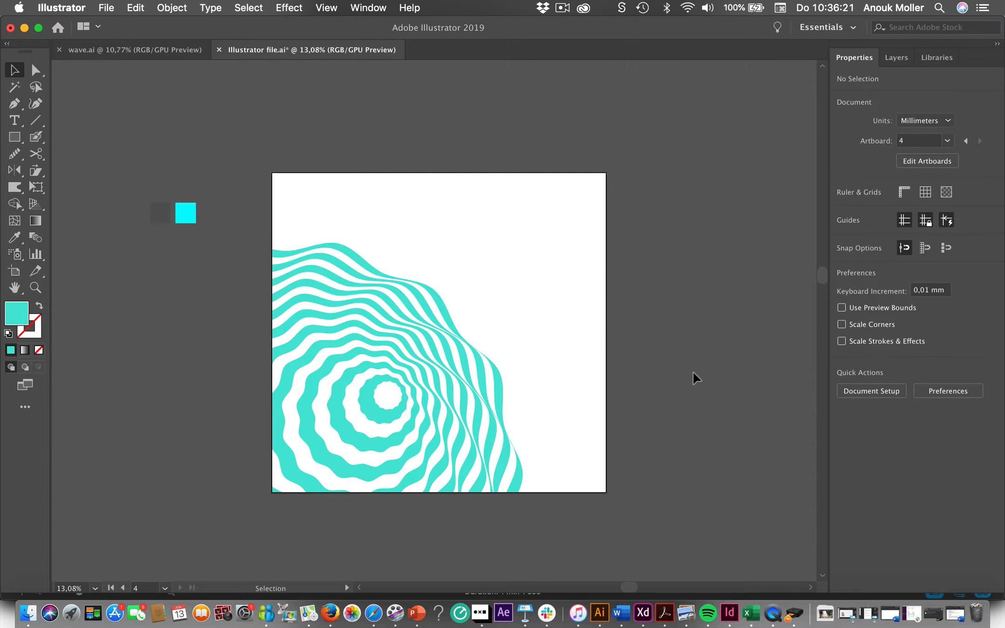
- Isolate the clip group again and move the blend back up and right so it fills the artboard
left_click(461, 388)
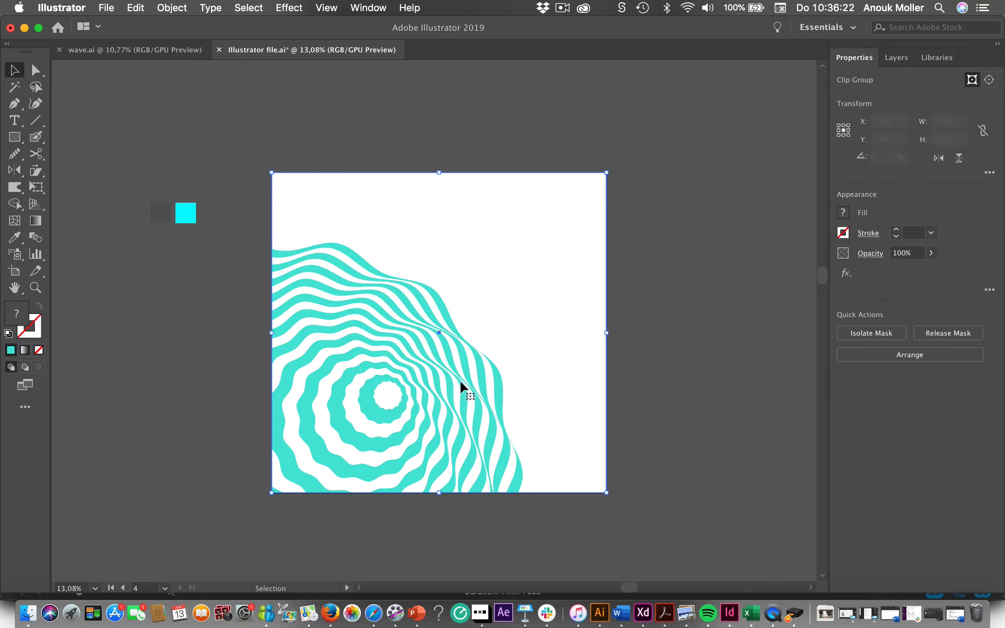
double_click(382, 411)
left_click_drag(384, 405, 532, 273)
left_click(770, 291)
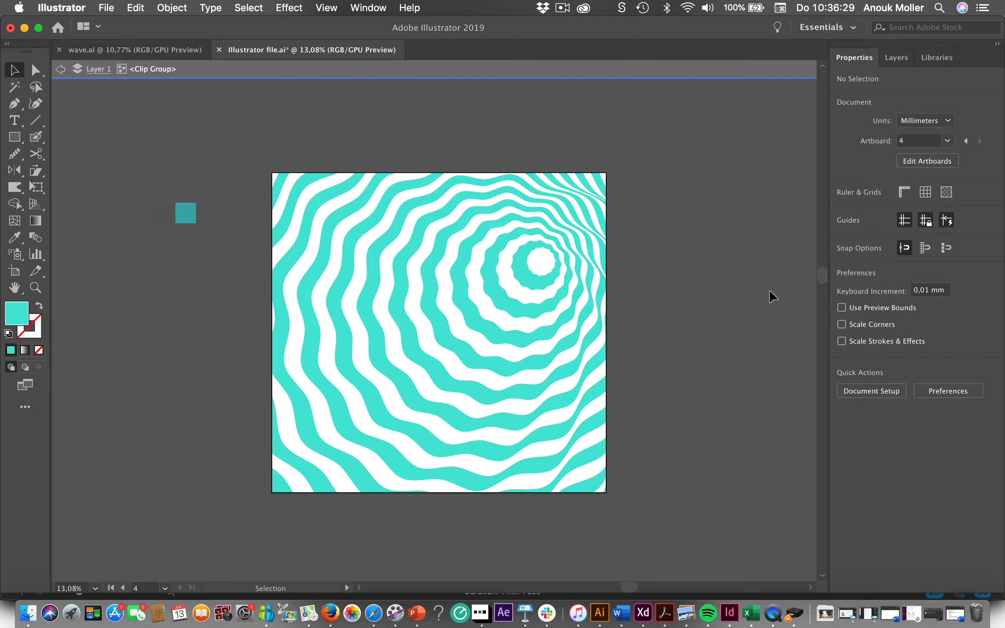
- Isolate the blend inside the clip group and scale its small centre shape down to about 37 × 36 mm
left_click(544, 275)
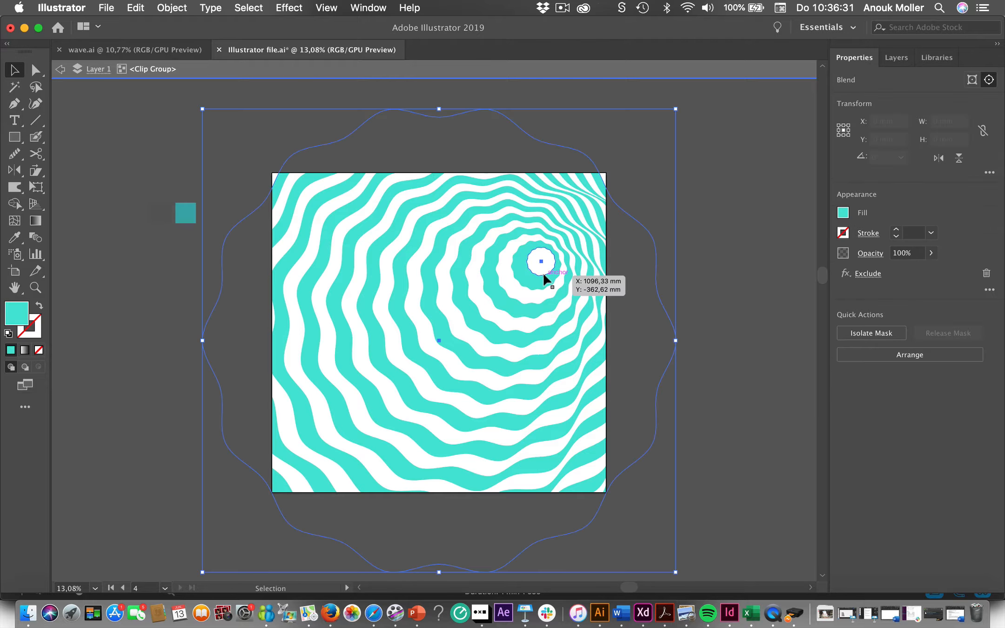
double_click(544, 275)
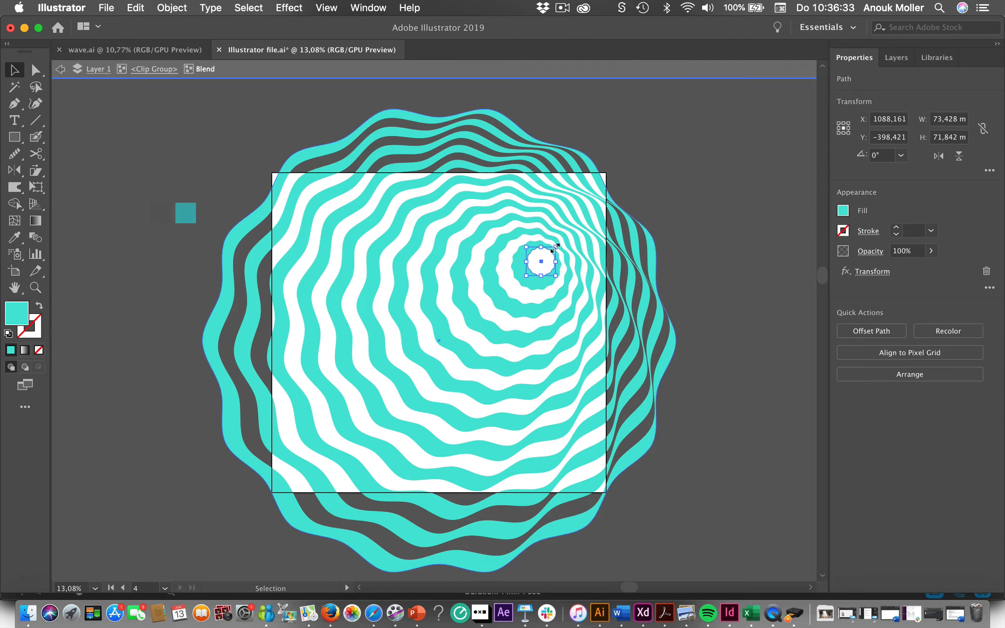
left_click_drag(554, 246, 542, 261)
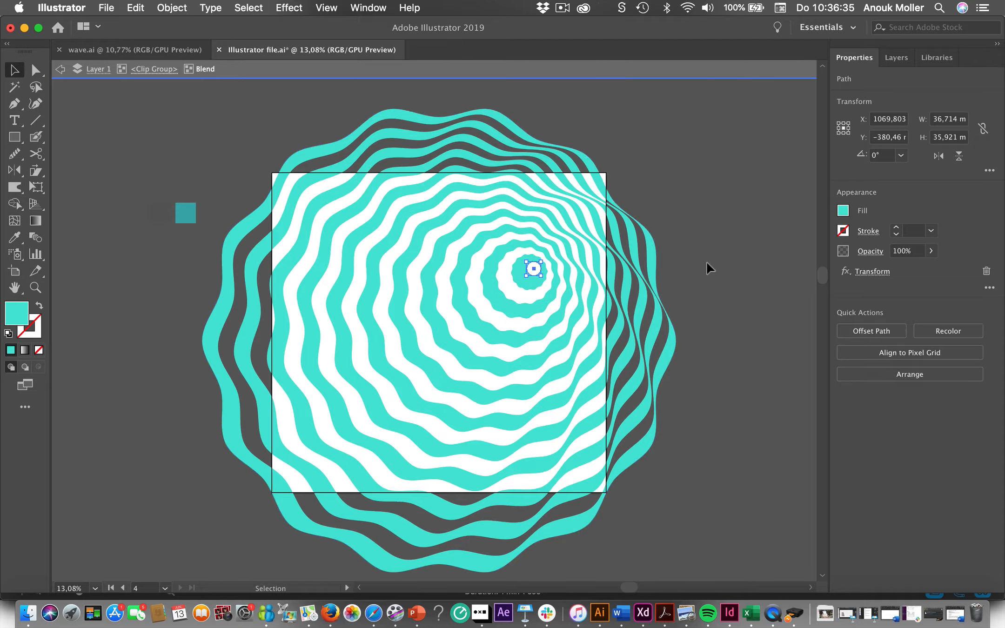
left_click(712, 204)
left_click(630, 255)
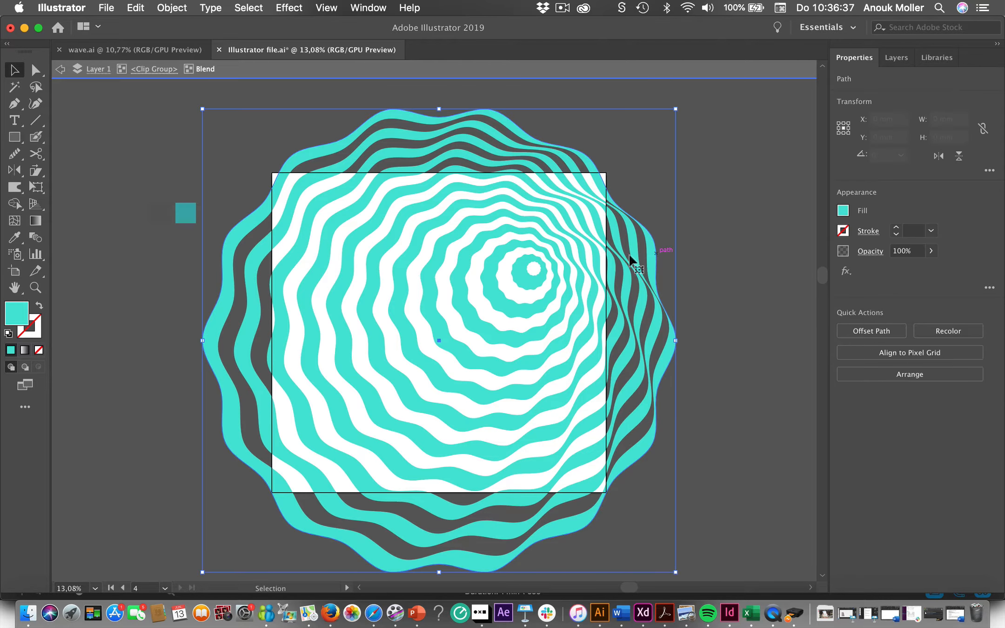
left_click(532, 273)
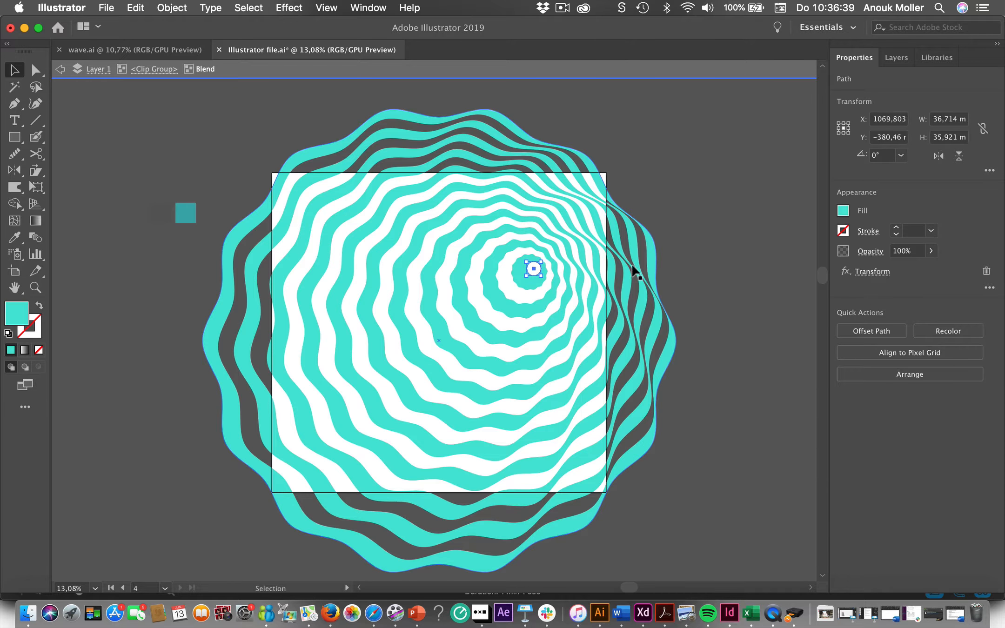
left_click(655, 260)
left_click(769, 229)
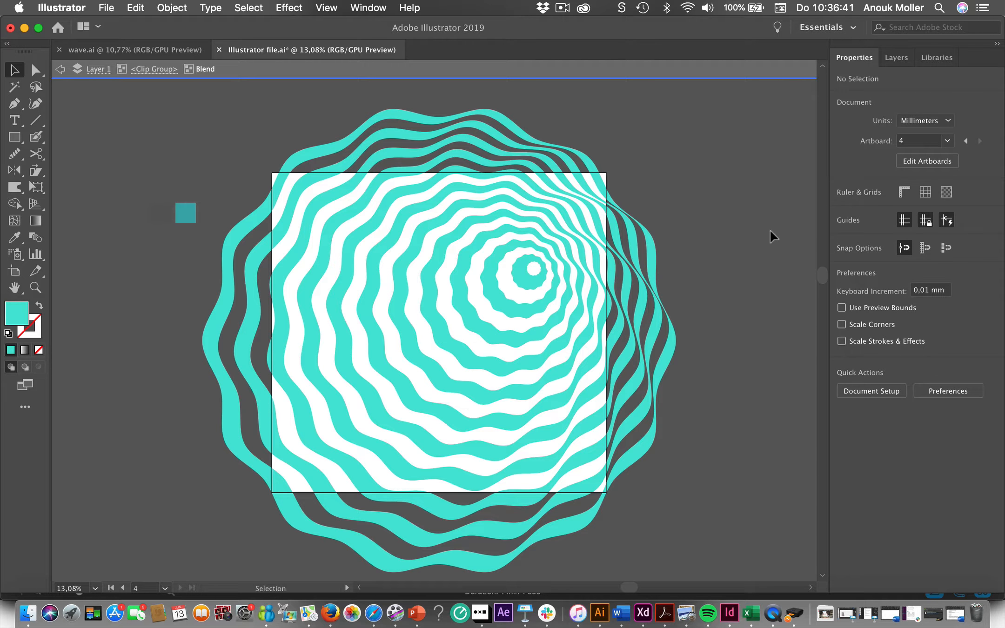
- Move the small centre shape to the artboard's lower left, about X 528 mm, Y 7 mm, and exit isolation
left_click(533, 269)
left_click_drag(534, 270, 321, 425)
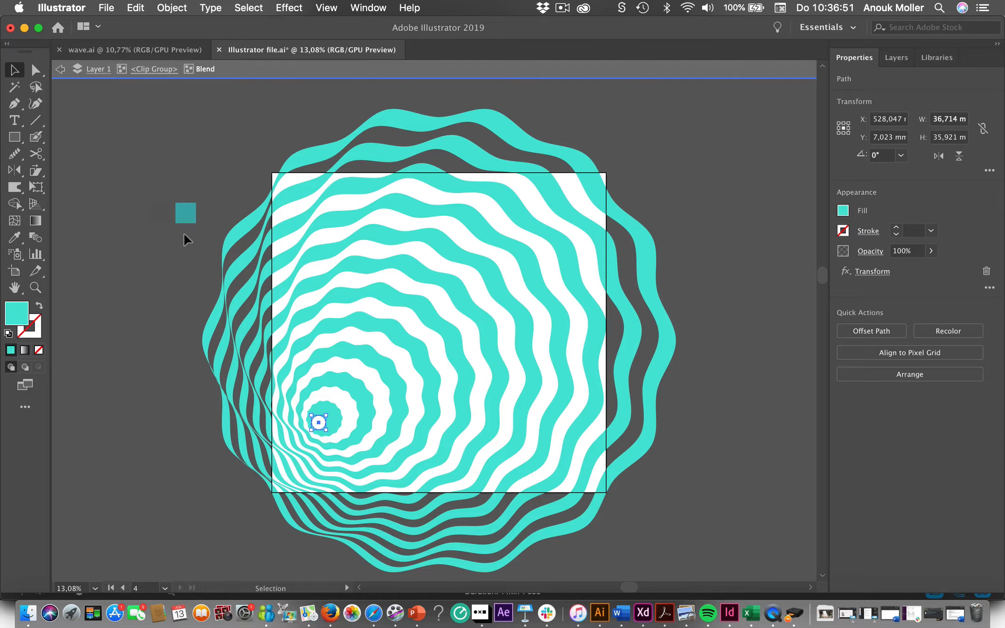
left_click(92, 103)
double_click(91, 103)
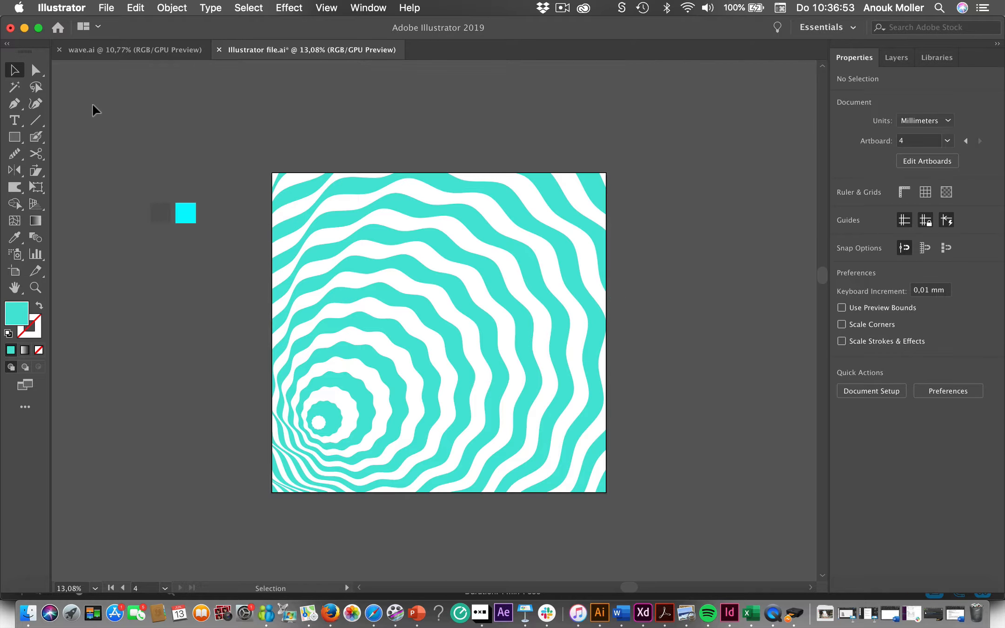
left_click(358, 312)
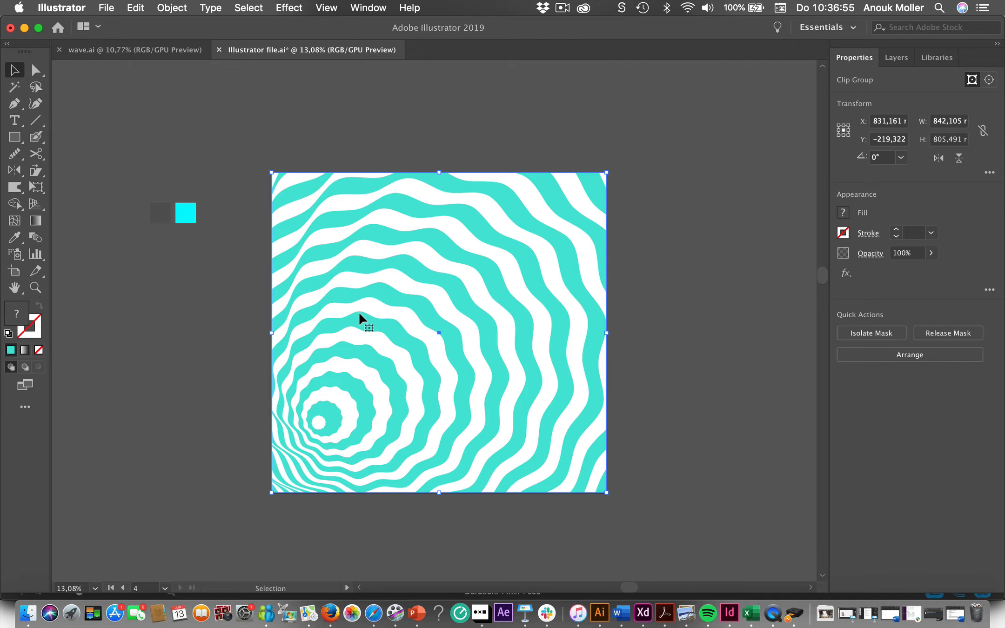
- Replace the clipped wave artwork with a centred circle about 712 × 704 mm that has a turquoise stroke and no fill
key("Delete")
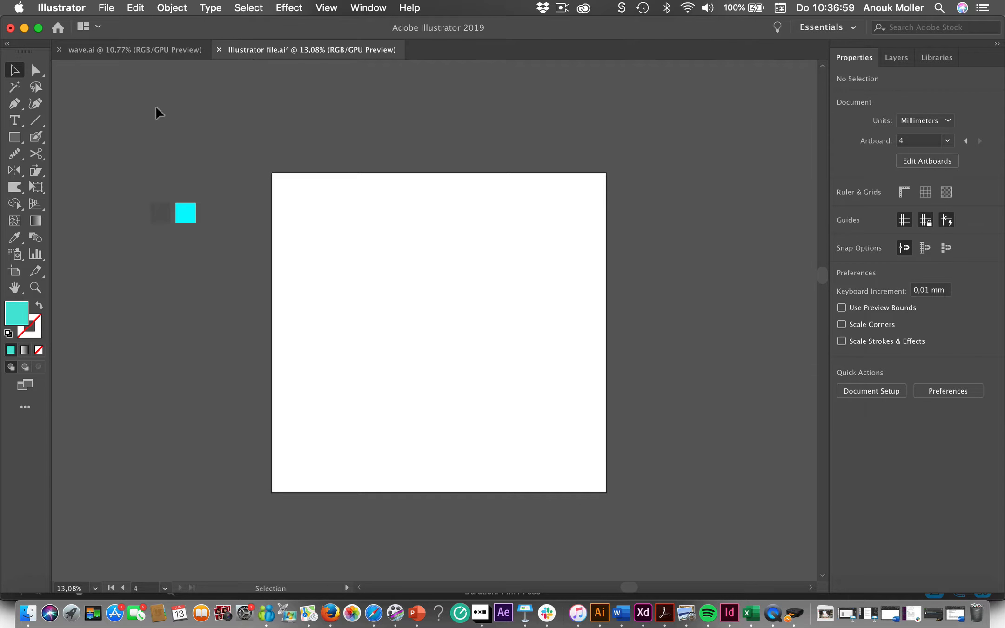
left_click(17, 139)
left_click_drag(19, 142, 71, 169)
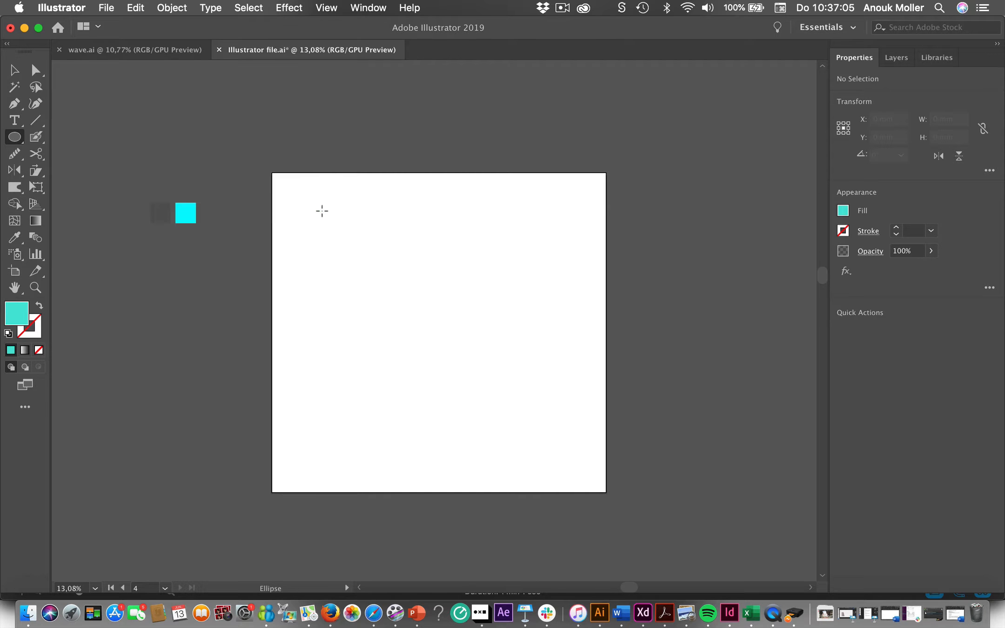
left_click_drag(328, 213, 609, 492)
left_click_drag(470, 356, 436, 336)
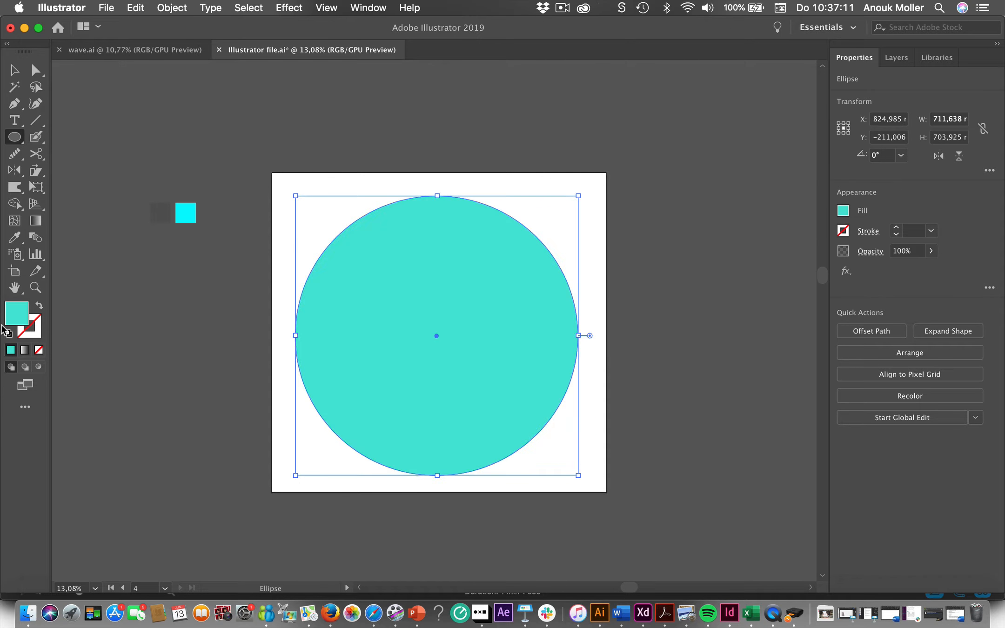
left_click(39, 308)
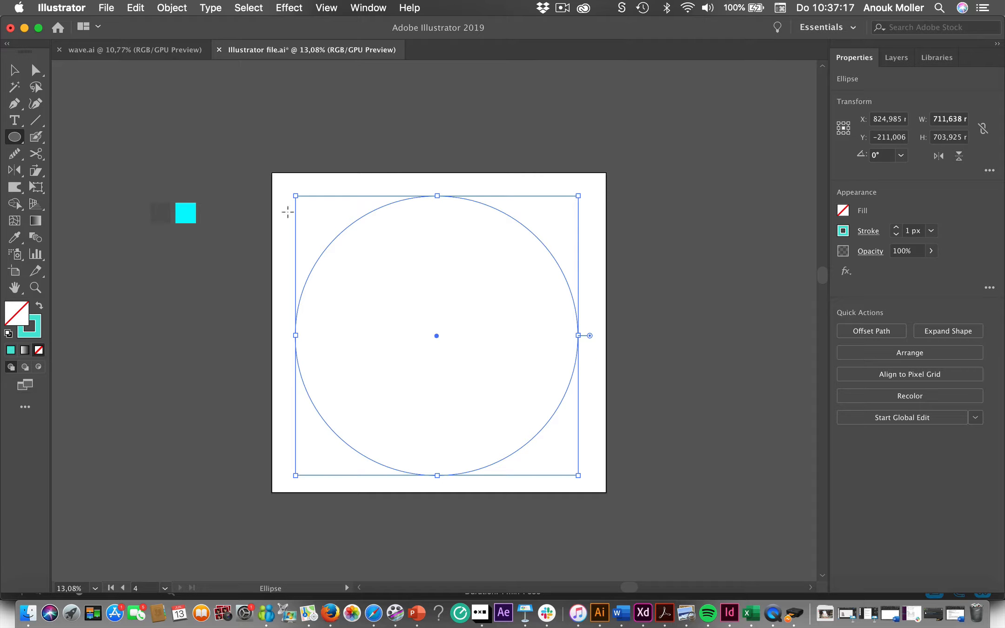
left_click(14, 69)
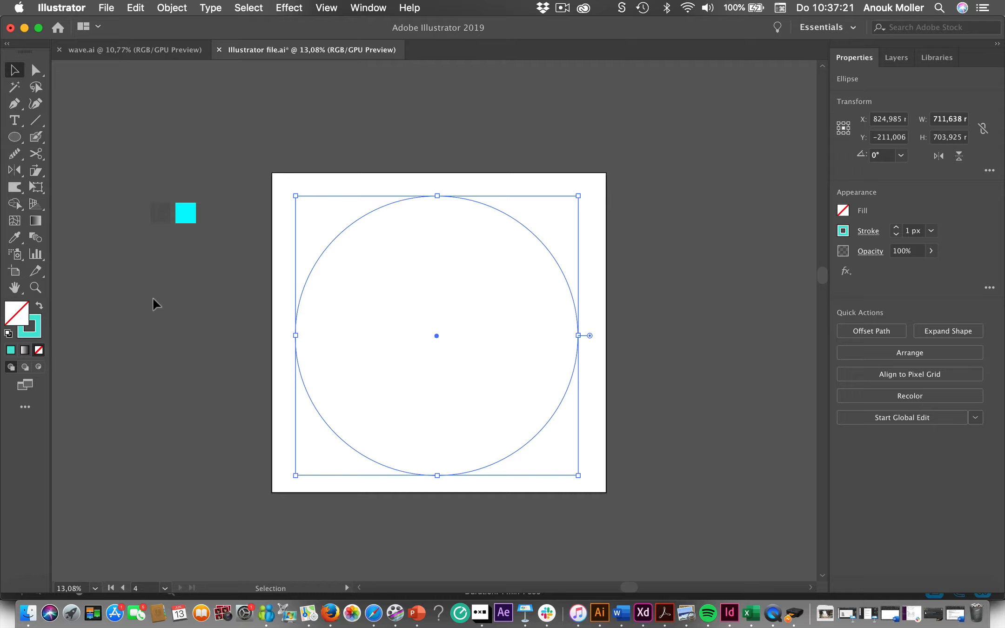
left_click(15, 187)
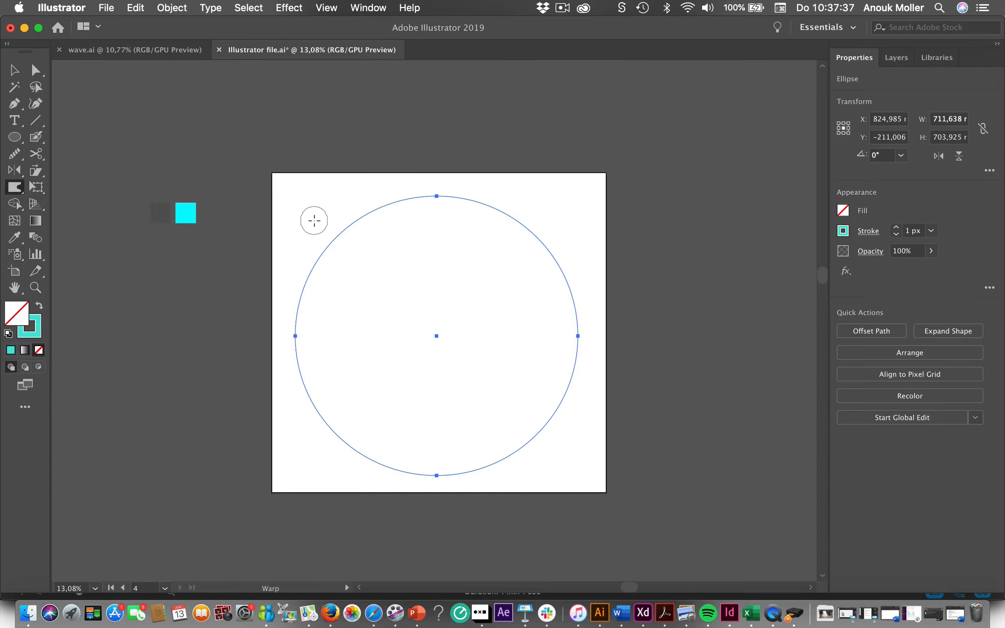
left_click_drag(315, 222, 380, 272)
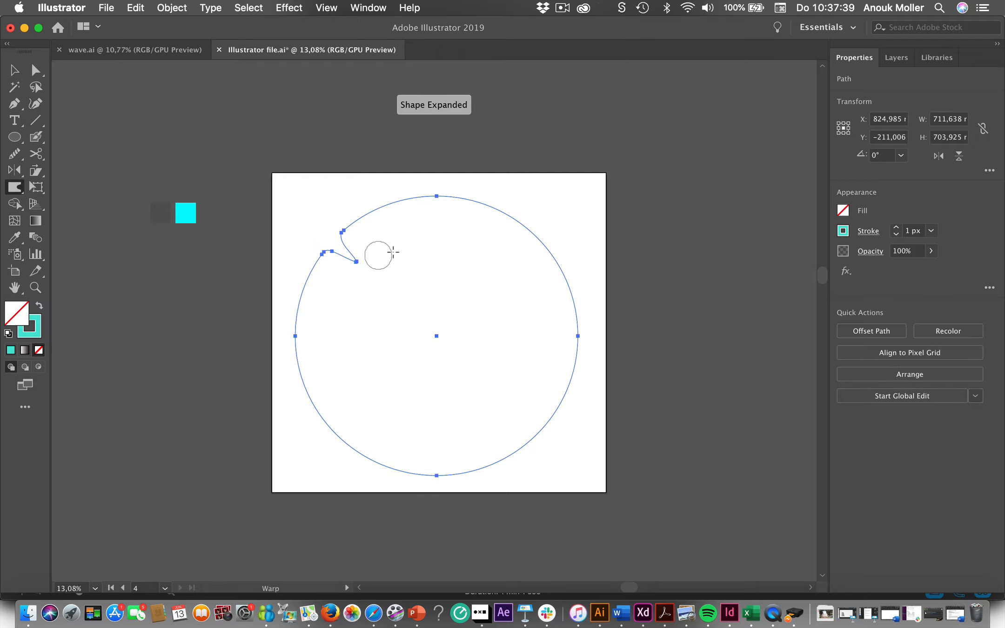
left_click_drag(388, 198, 397, 195)
left_click_drag(394, 236, 355, 208)
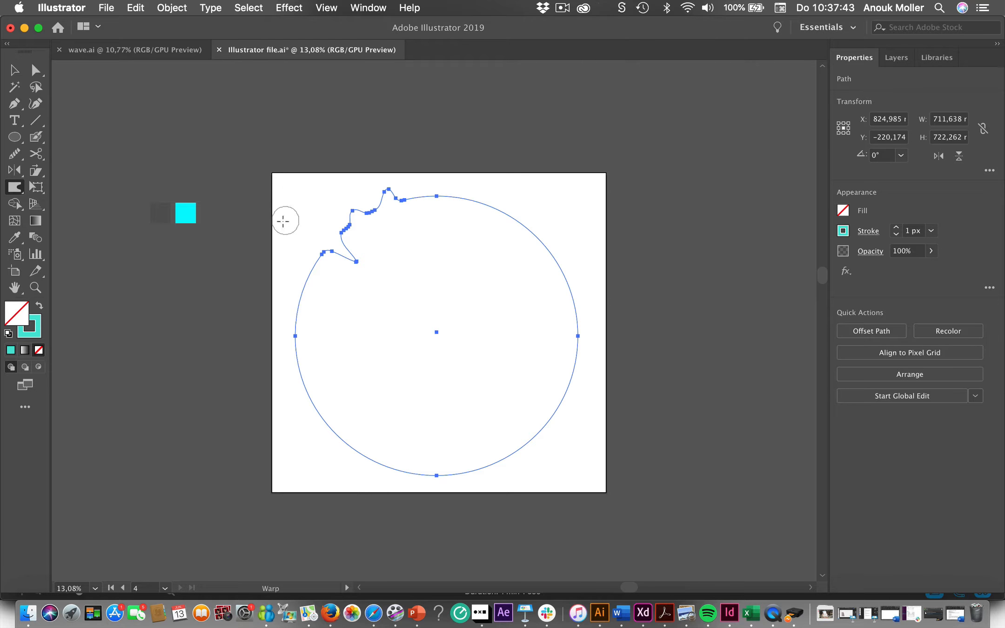
key("super+z")
key("super+z")
key("super+z")
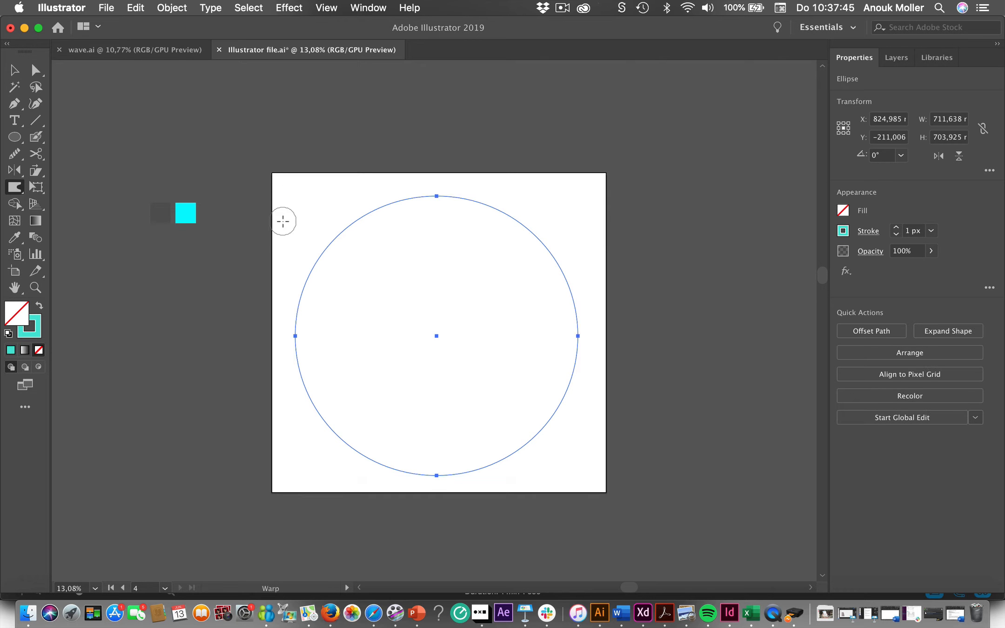
- Set the Warp tool's Simplify option to 91
double_click(14, 188)
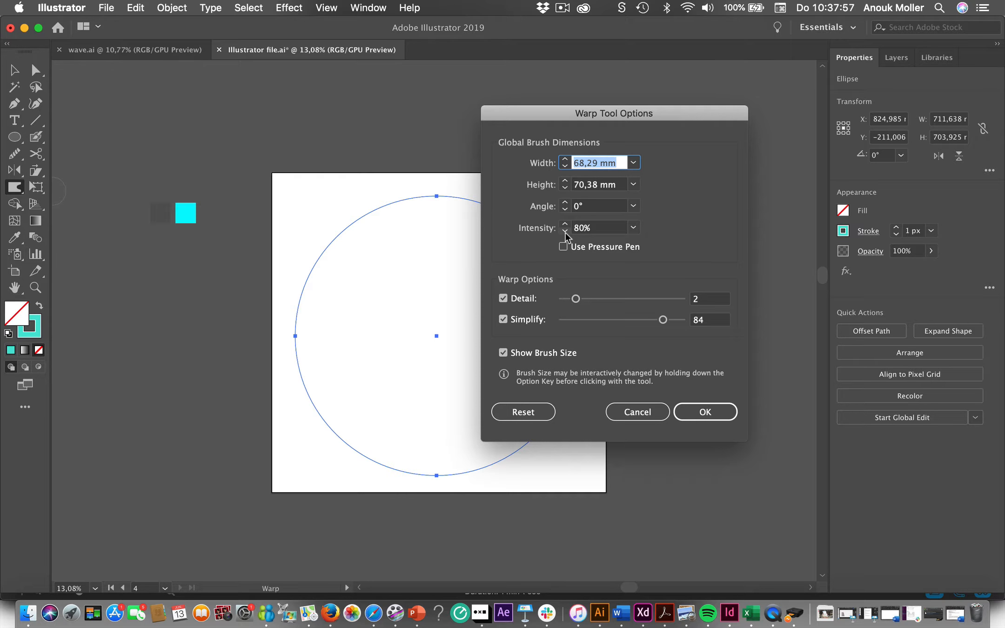
left_click(576, 299)
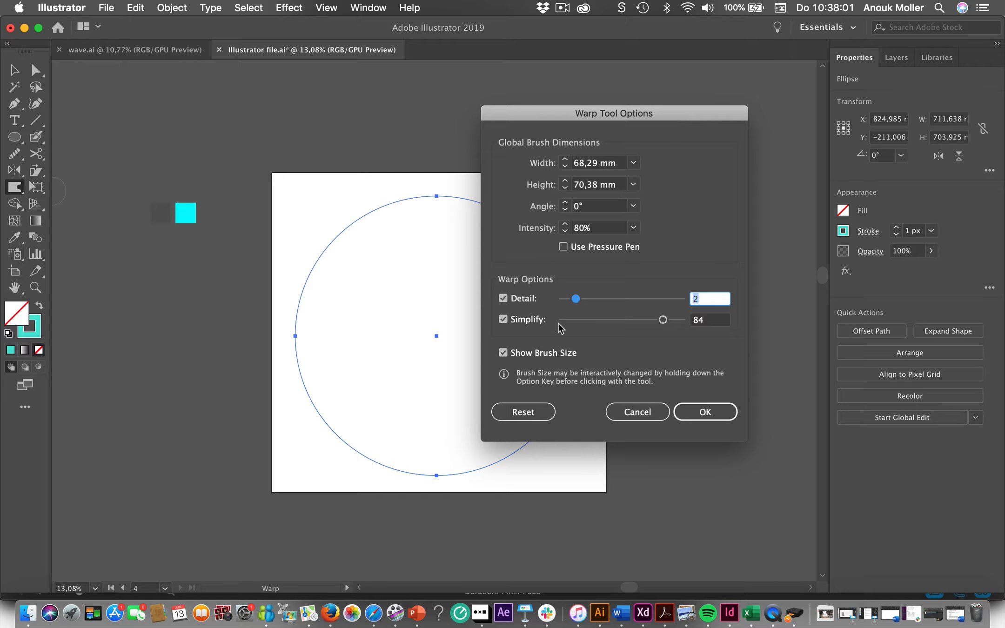
left_click_drag(663, 321, 672, 325)
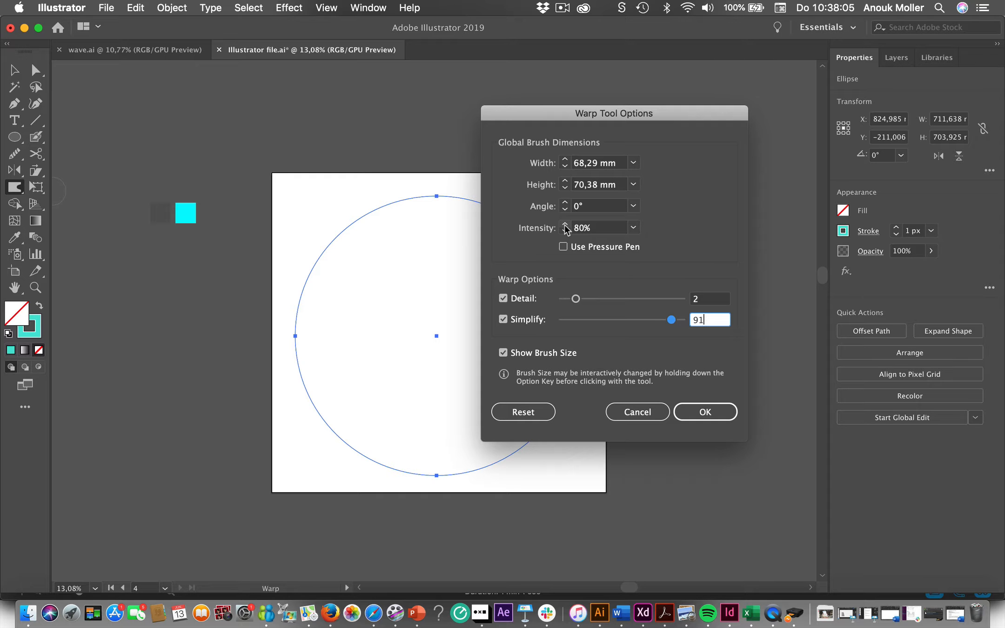
left_click(703, 411)
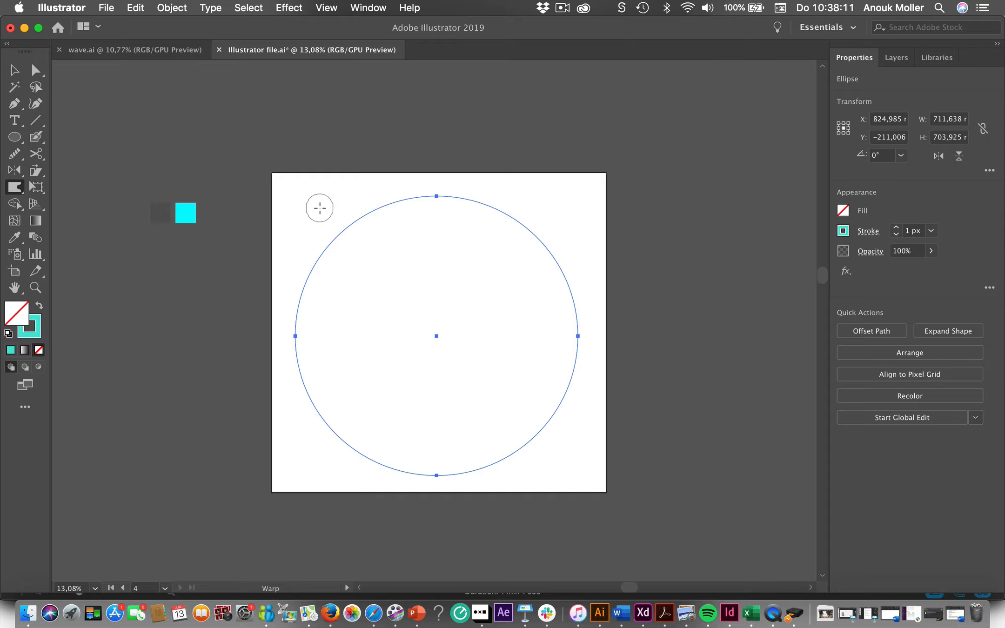
- Enlarge the Warp brush and push the circle's outline in and out all around to form a large irregular wavy shape
mouse_move(320, 209)
left_mouse_down()
mouse_move(358, 204)
mouse_move(381, 146)
mouse_move(354, 202)
mouse_move(316, 208)
mouse_move(363, 179)
mouse_move(363, 161)
left_mouse_up()
mouse_move(332, 210)
left_mouse_down()
mouse_move(373, 262)
mouse_move(343, 304)
mouse_move(295, 294)
left_mouse_up()
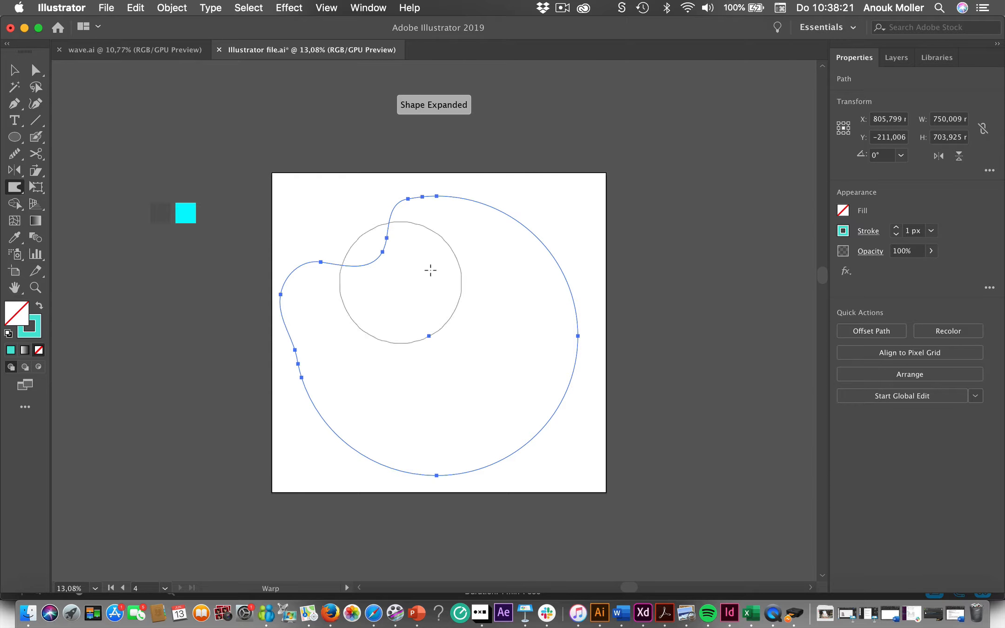
left_click_drag(527, 227, 497, 251)
left_click_drag(538, 332, 576, 341)
left_click_drag(563, 431, 522, 393)
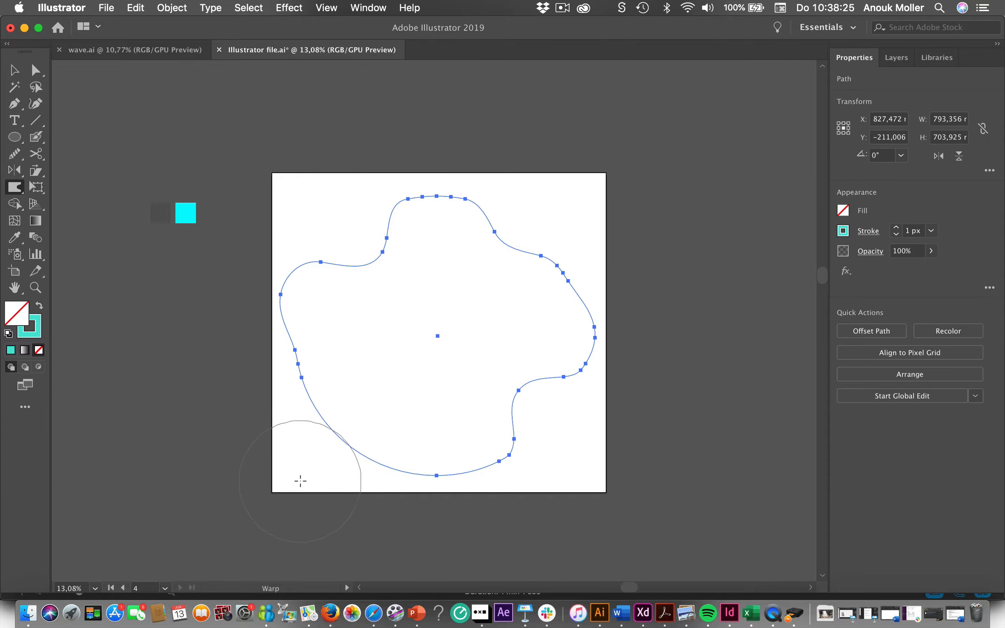
mouse_move(298, 478)
left_mouse_down()
mouse_move(370, 410)
mouse_move(404, 455)
mouse_move(348, 482)
left_mouse_up()
left_click_drag(572, 409, 535, 395)
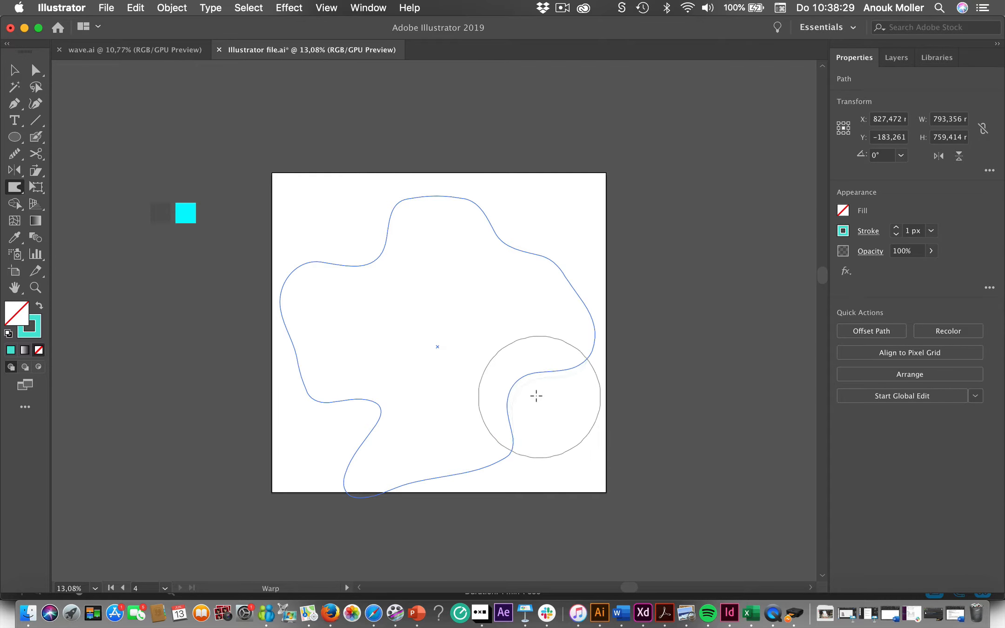
left_click_drag(292, 314, 307, 327)
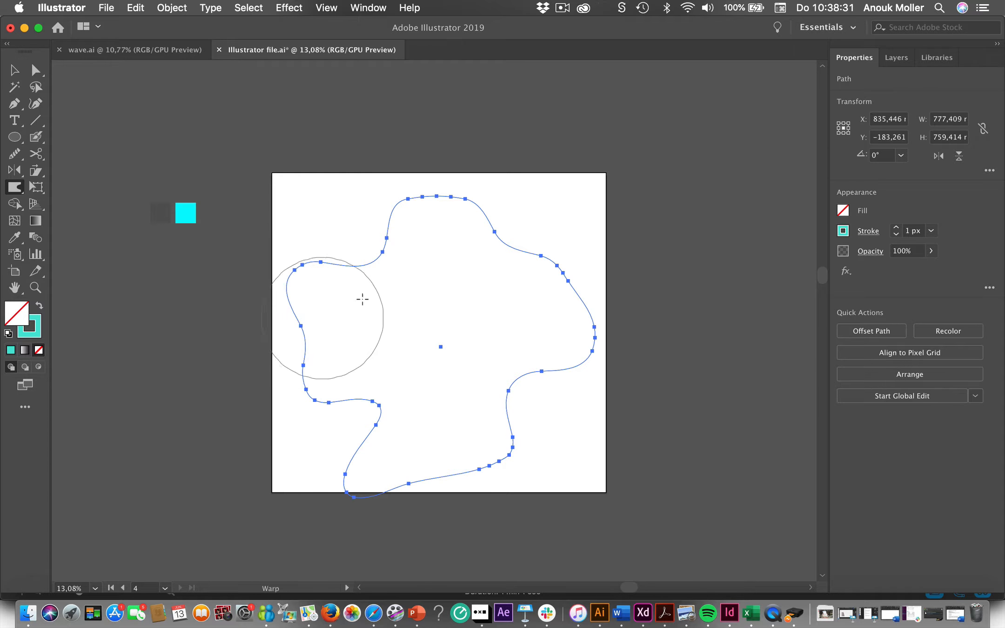
left_click_drag(352, 252, 352, 272)
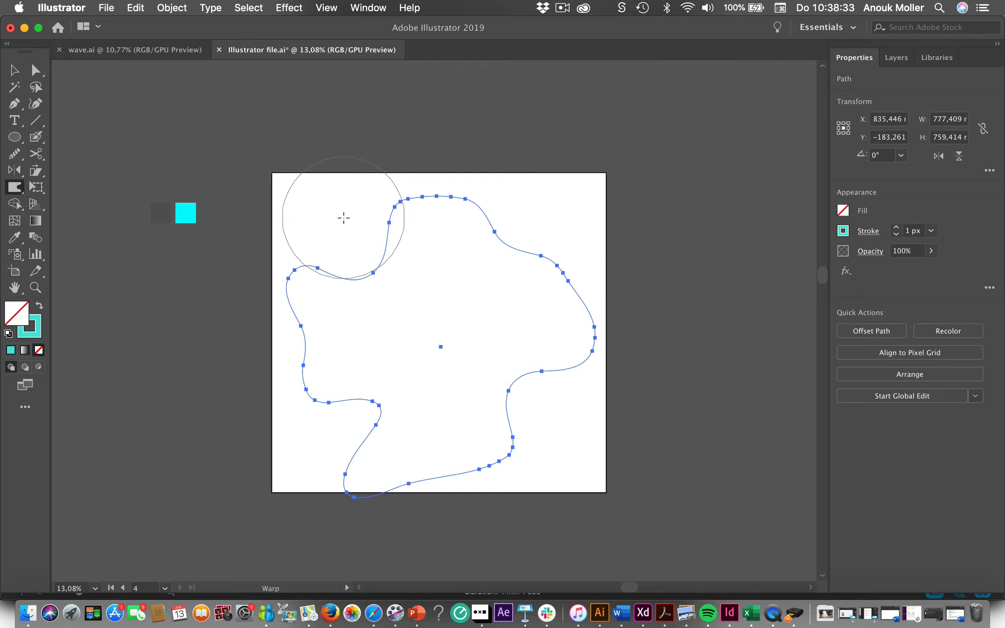
- Reduce the Warp brush and add smaller dents along the shape's top, right, lower-left and left edges
mouse_move(356, 218)
left_mouse_down()
mouse_move(325, 222)
mouse_move(313, 249)
left_mouse_up()
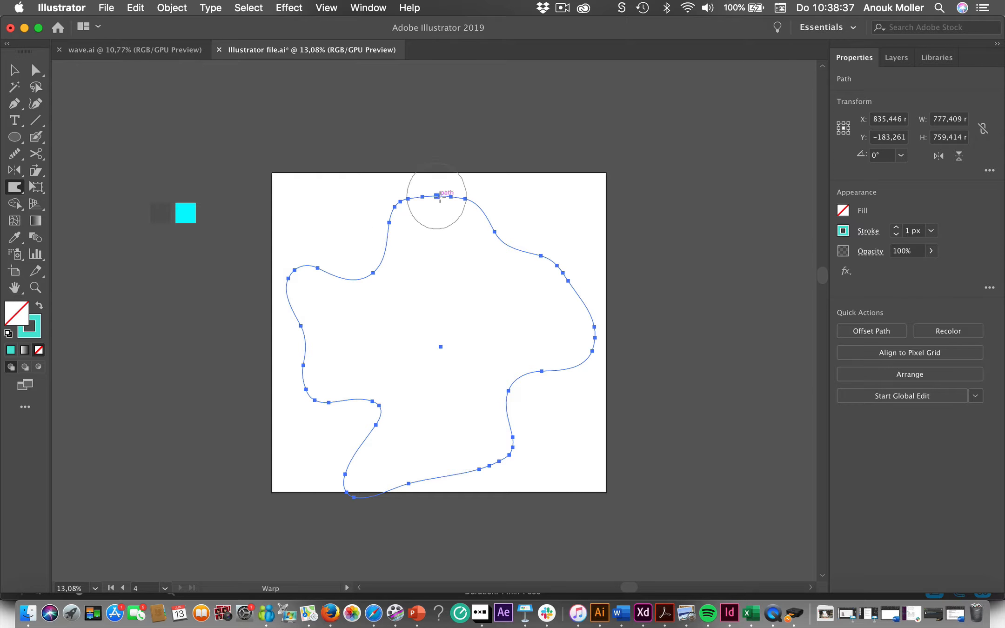
left_click_drag(437, 189, 437, 210)
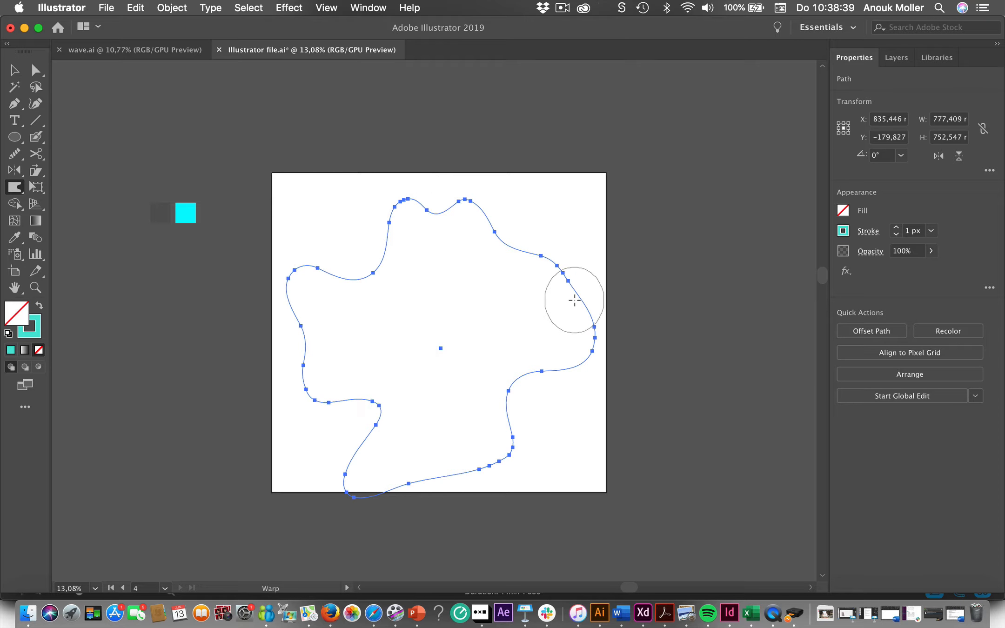
left_click_drag(588, 292, 560, 298)
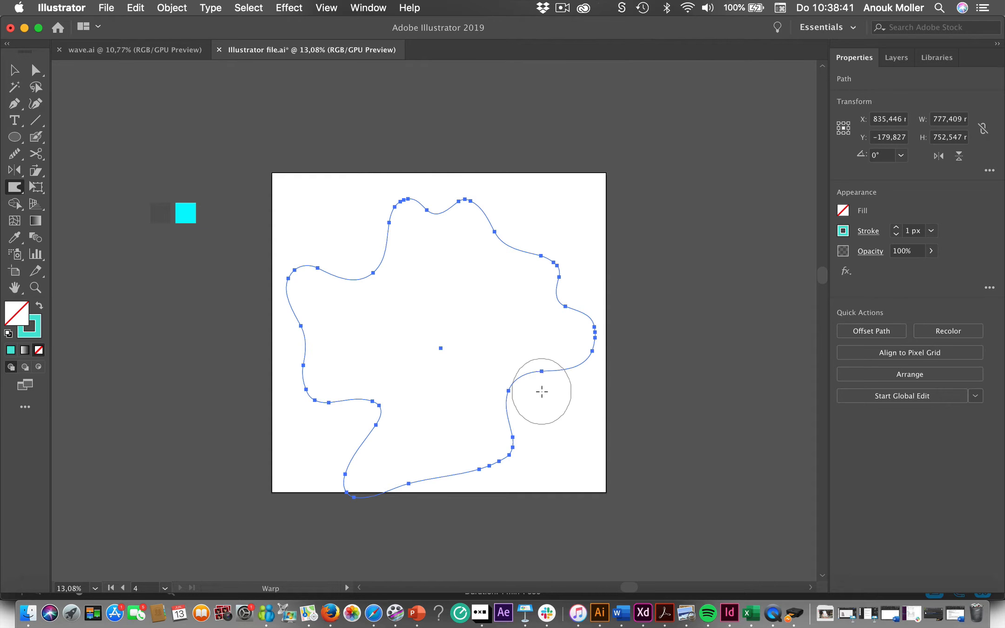
left_click_drag(541, 390, 539, 368)
left_click_drag(333, 414, 337, 397)
left_click_drag(450, 486, 450, 456)
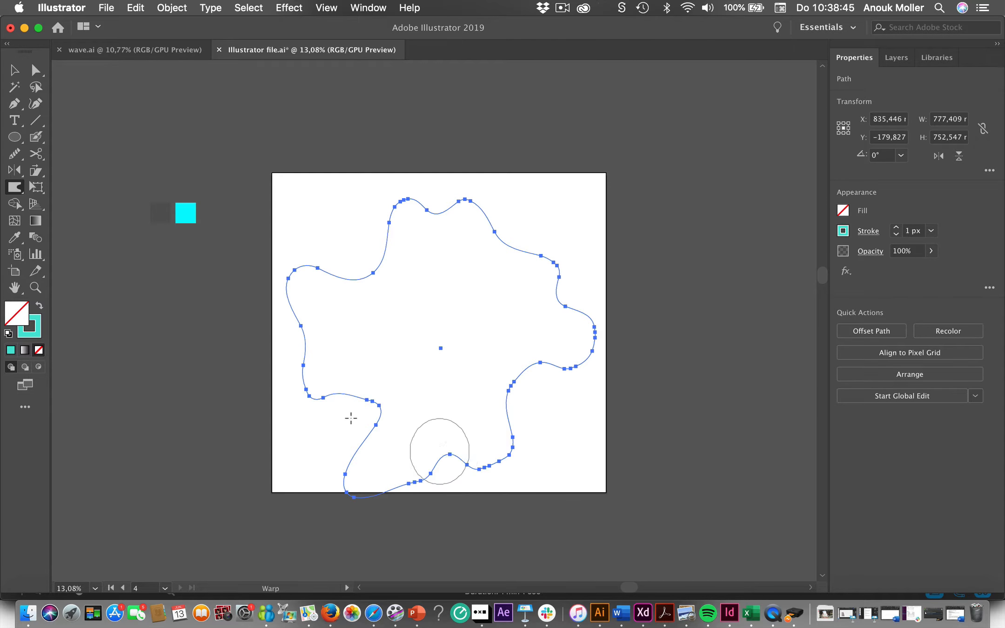
key("super+z")
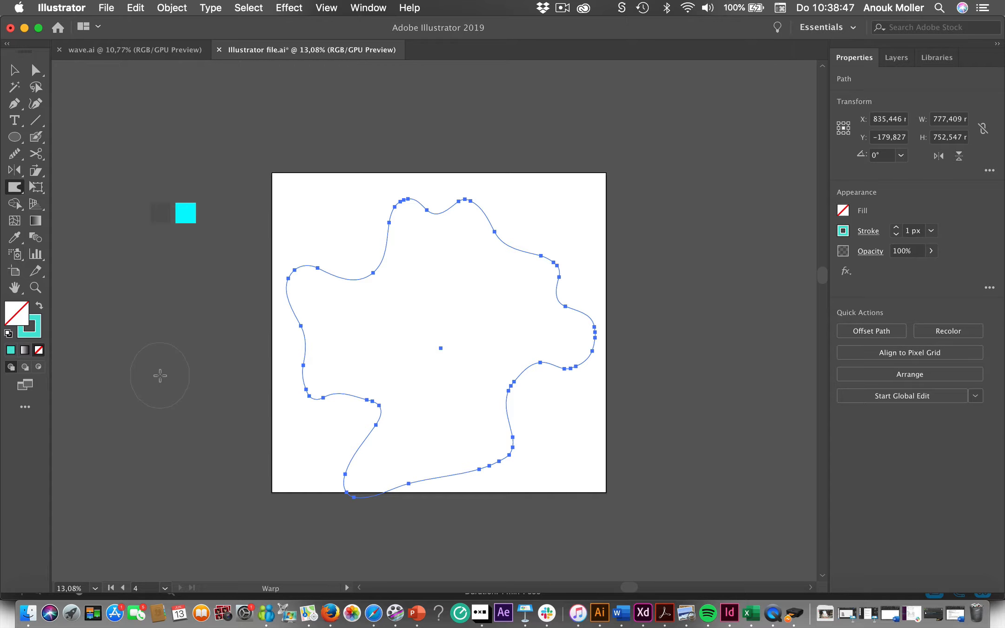
left_click_drag(291, 348, 319, 349)
- Move the wavy shape up slightly so it ends at the artboard's lower edge, and set its stroke to 2 px
key("v")
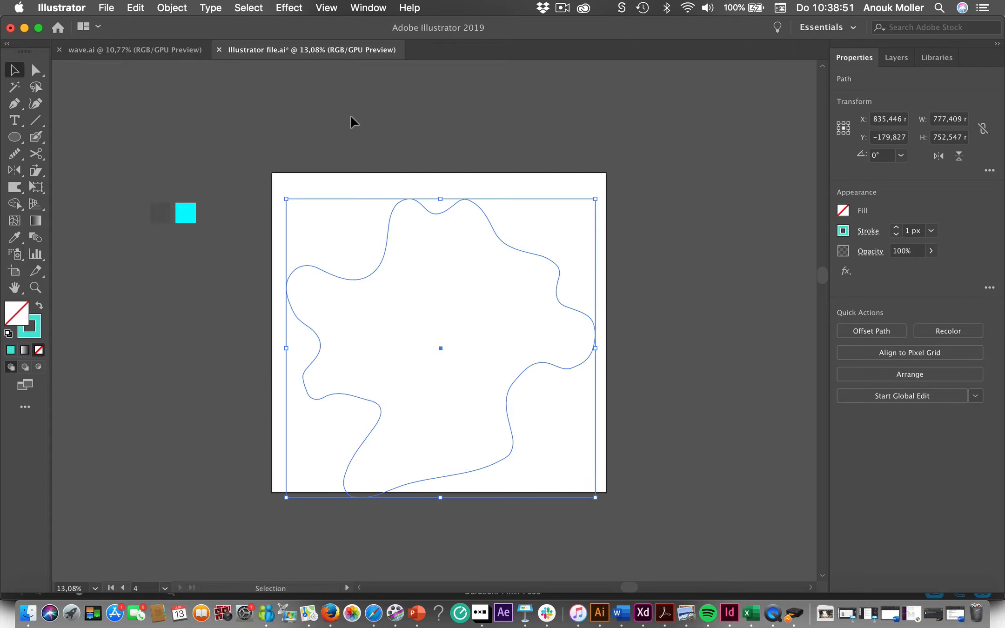
left_click(461, 300)
left_click(516, 253)
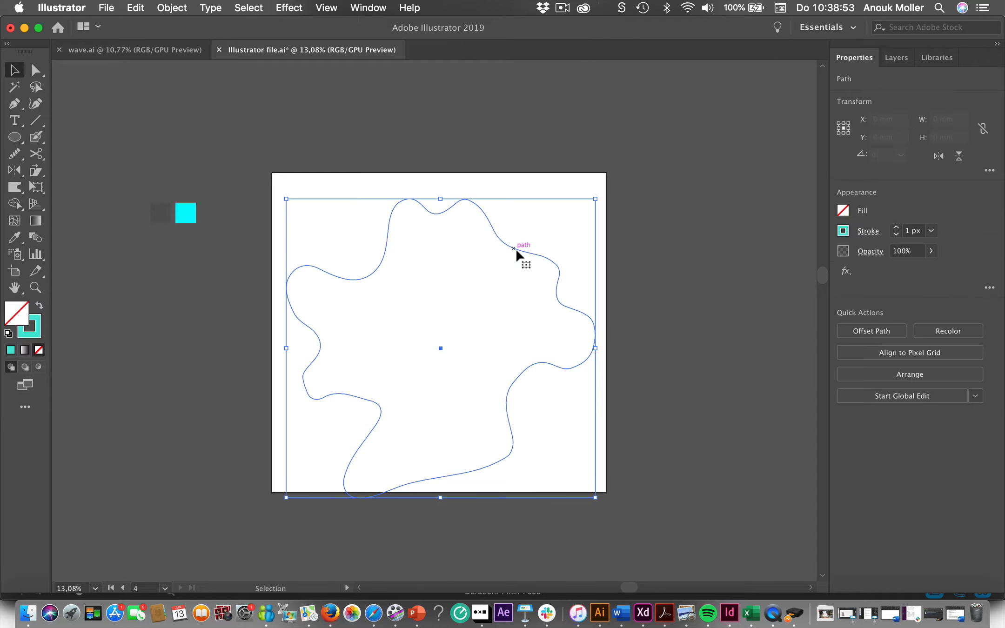
left_click_drag(440, 348, 440, 343)
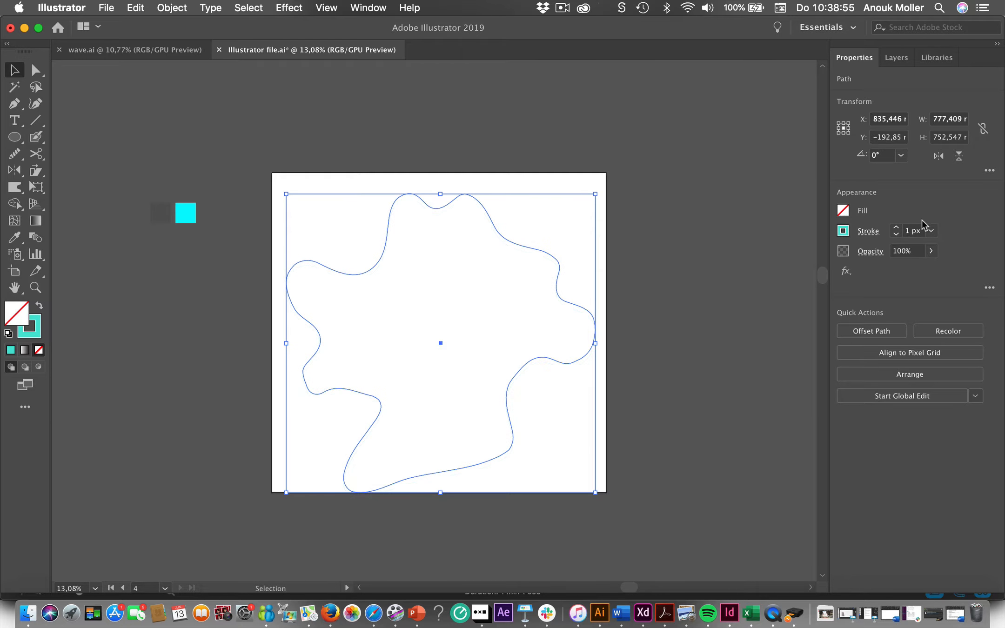
left_click(895, 227)
left_click(741, 286)
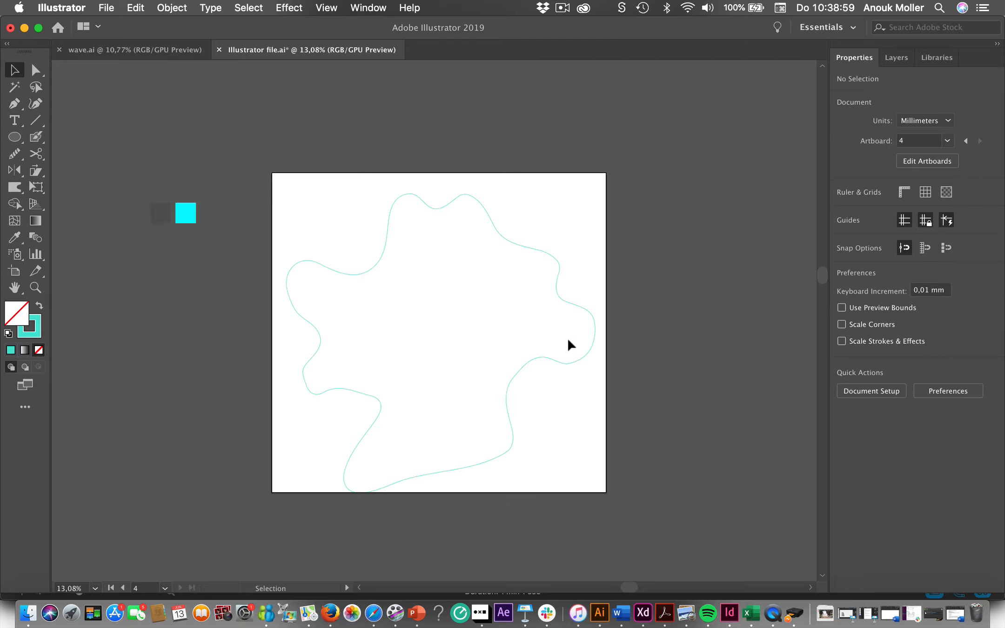
left_click(562, 363)
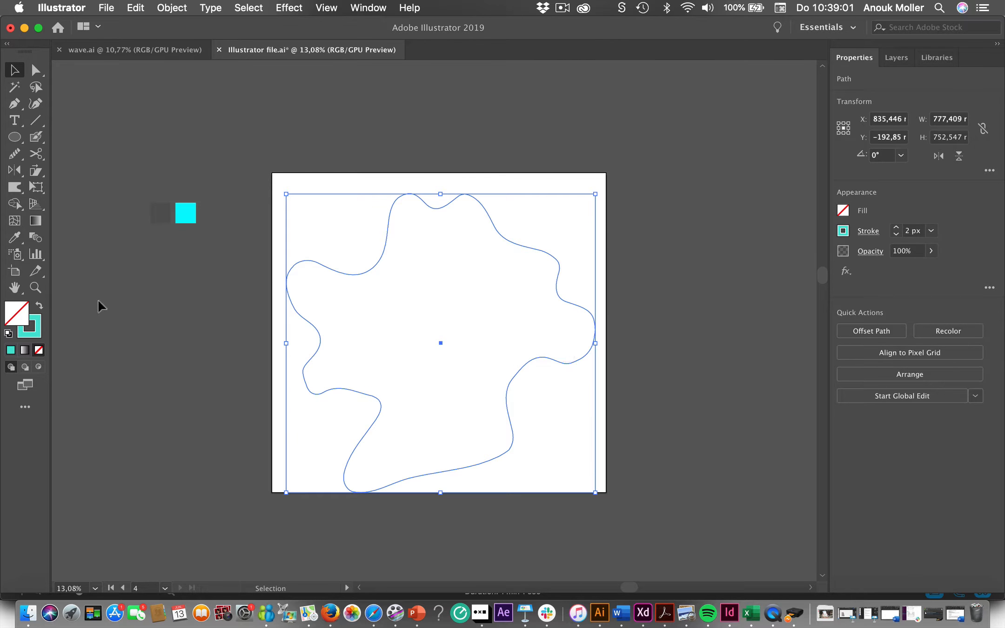
- Draw a circle about 48 mm across in the middle of the wavy shape and warp it into a blob about 55 × 64 mm
left_click(17, 138)
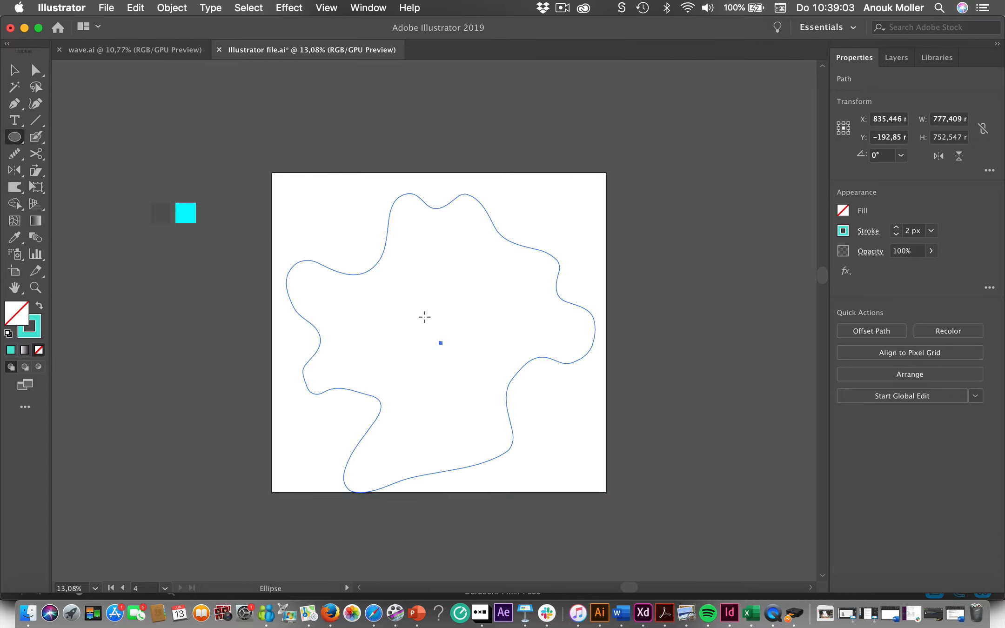
left_click_drag(422, 315, 440, 340)
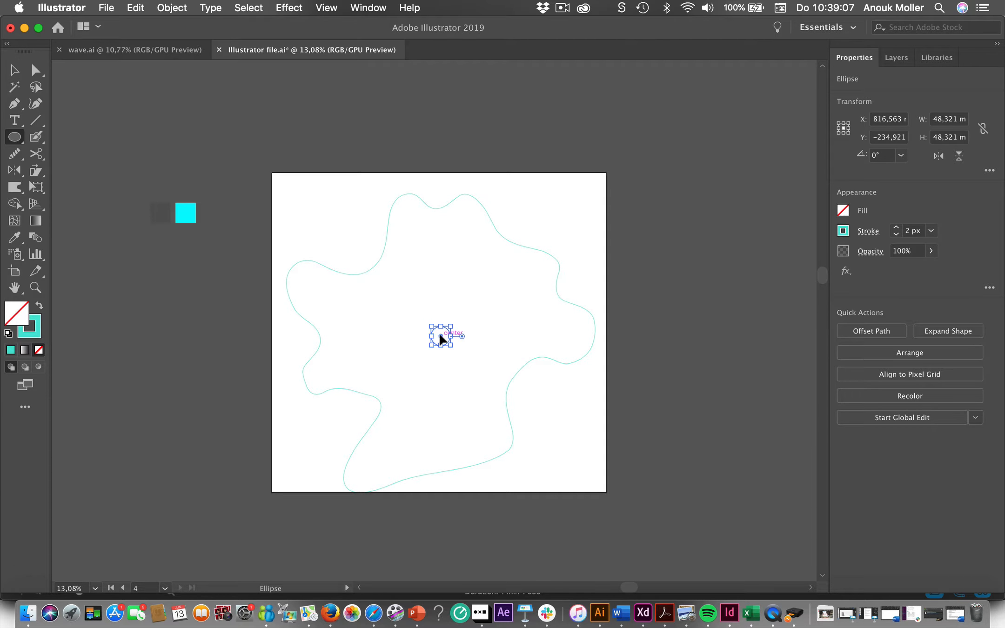
left_click(24, 189)
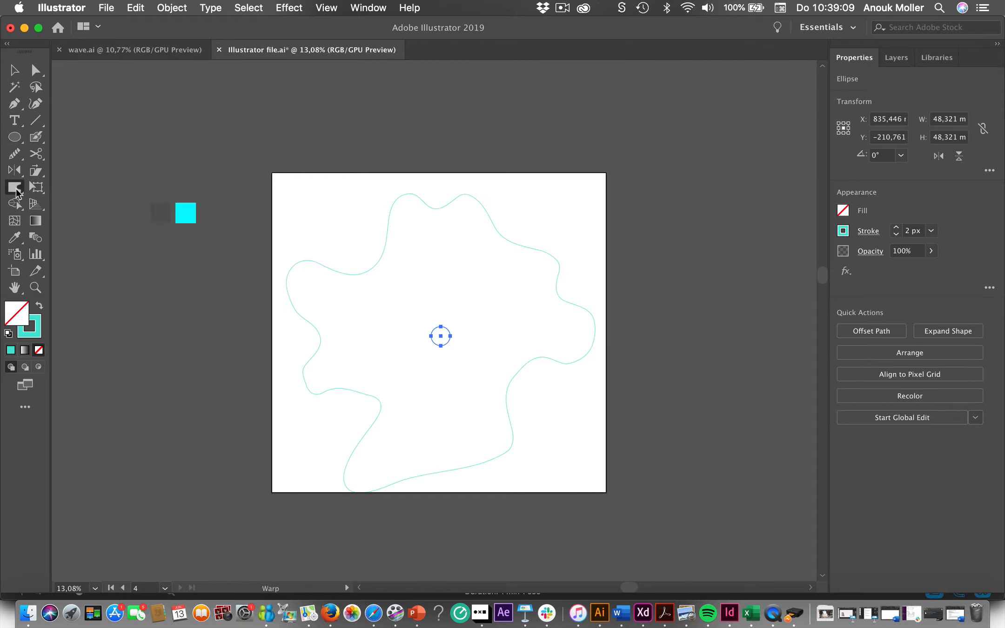
scroll(542, 274, "up", 3)
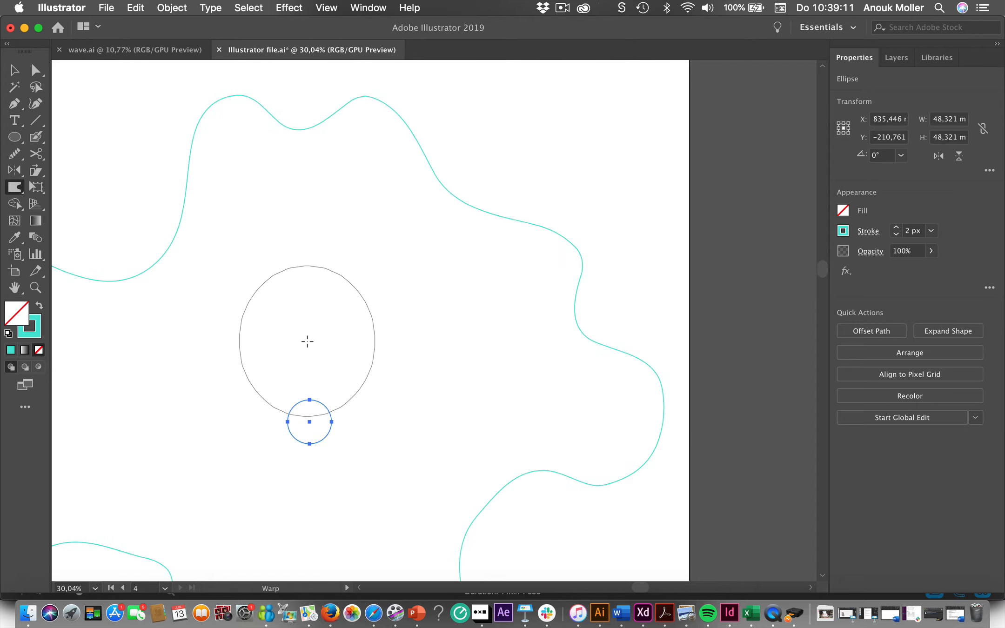
mouse_move(308, 342)
left_mouse_down()
mouse_move(307, 377)
mouse_move(261, 391)
mouse_move(305, 415)
mouse_move(278, 426)
mouse_move(307, 426)
mouse_move(309, 448)
mouse_move(345, 426)
mouse_move(318, 422)
mouse_move(316, 400)
left_mouse_up()
scroll(315, 399, "down", 6)
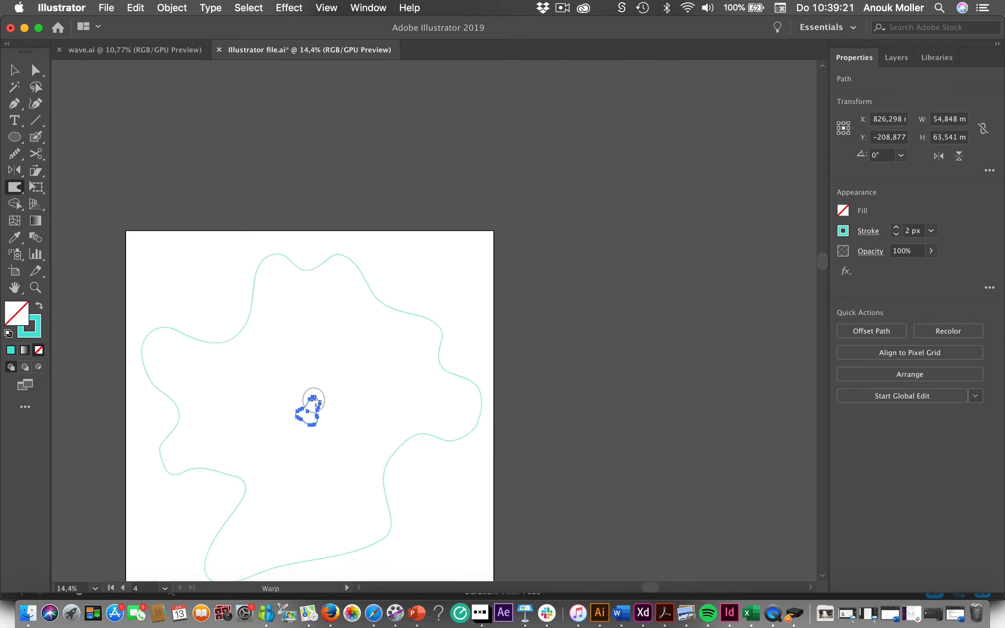
- Select both the large wavy outline and the small blob and move them up about 16 mm together
left_click(15, 72)
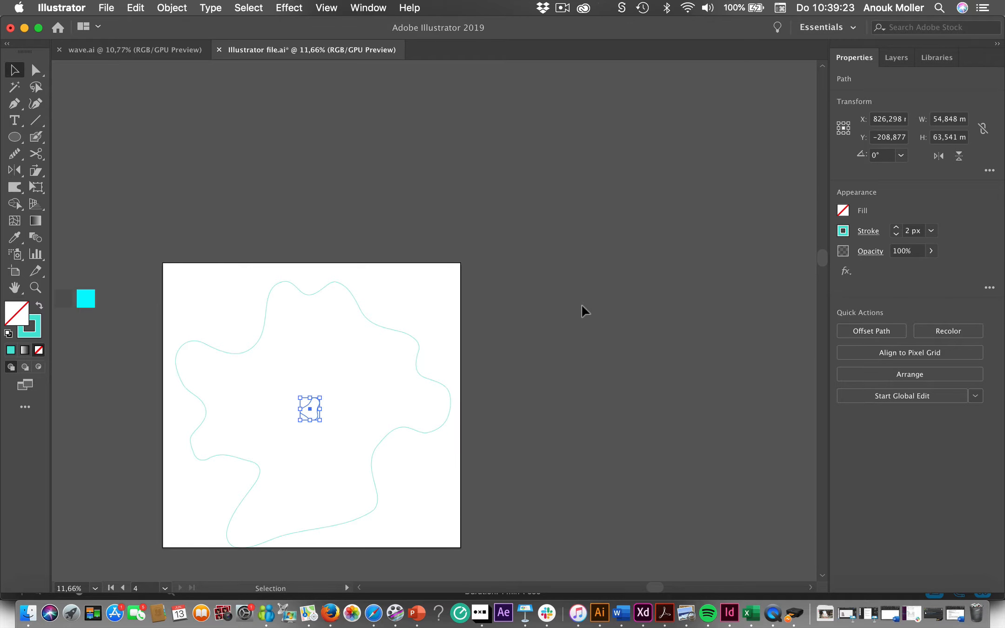
left_click(581, 306)
left_click_drag(515, 409, 127, 440)
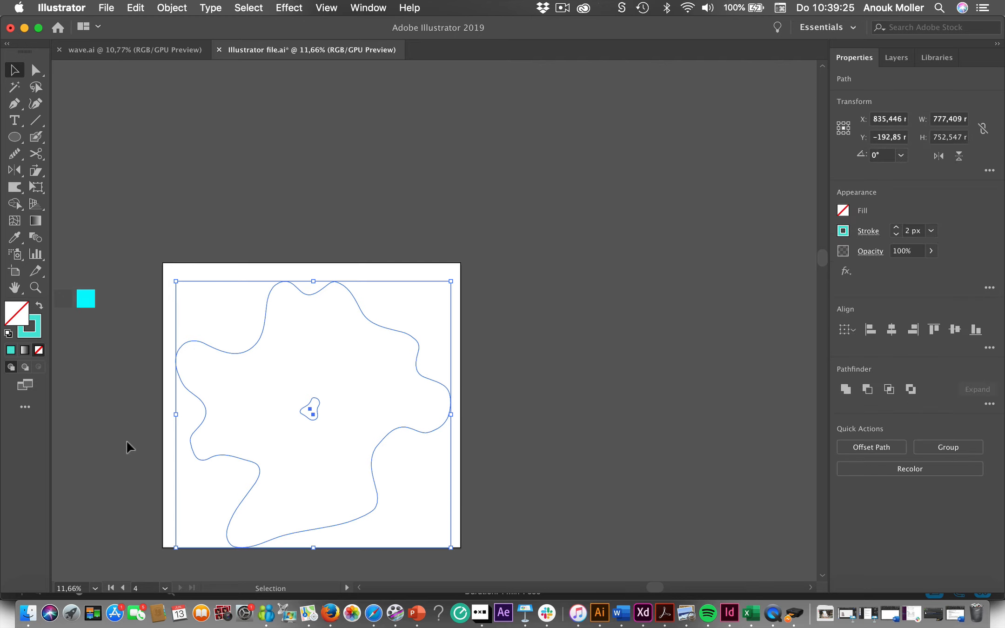
left_click_drag(313, 413, 314, 408)
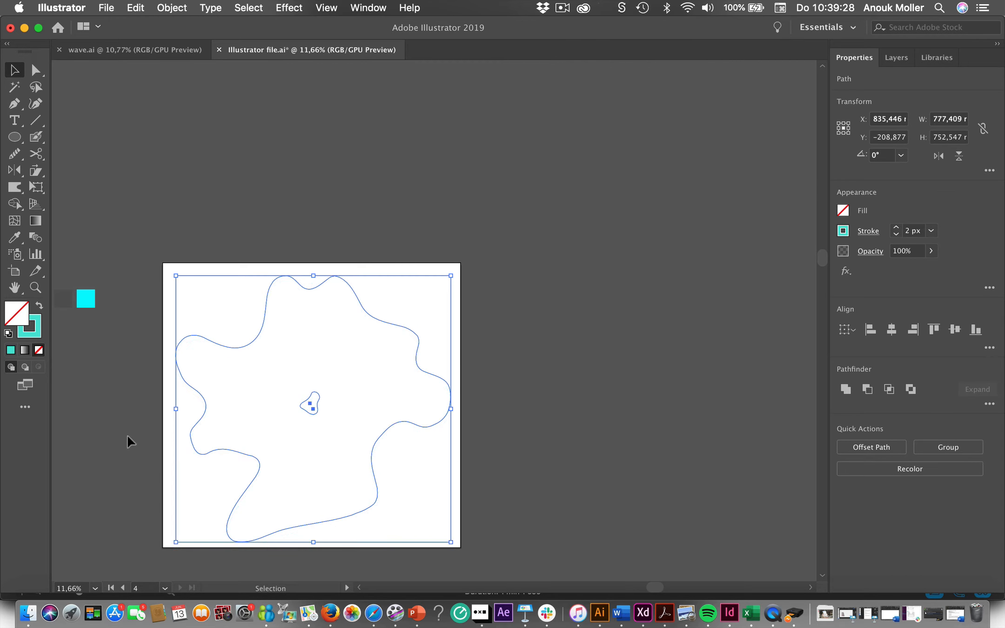
- Blend the large wavy outline with the inner blob, with preview on and the spacing set to Specified Steps
left_click(34, 239)
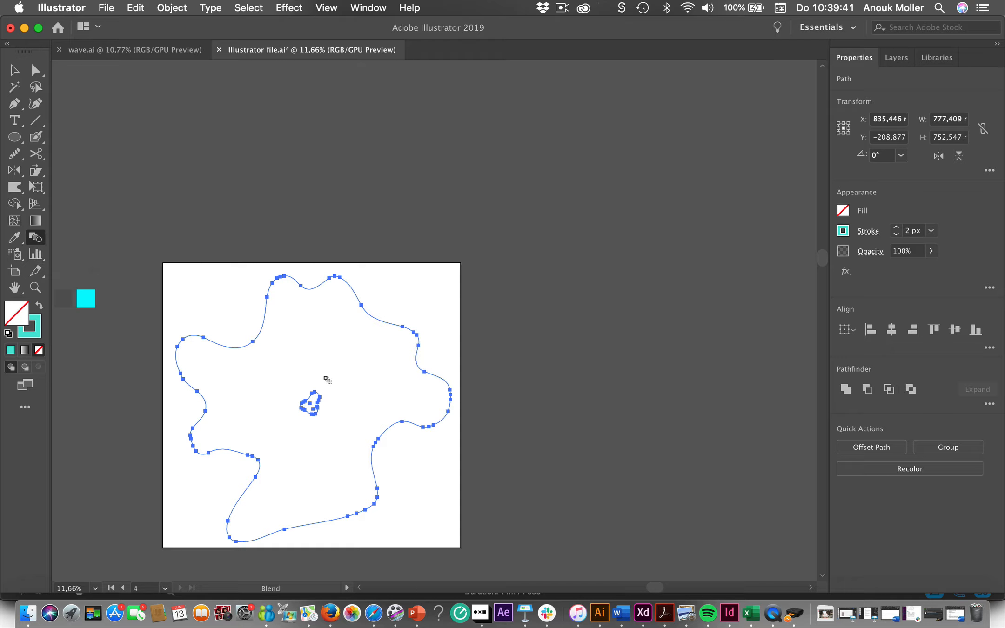
left_click(381, 321)
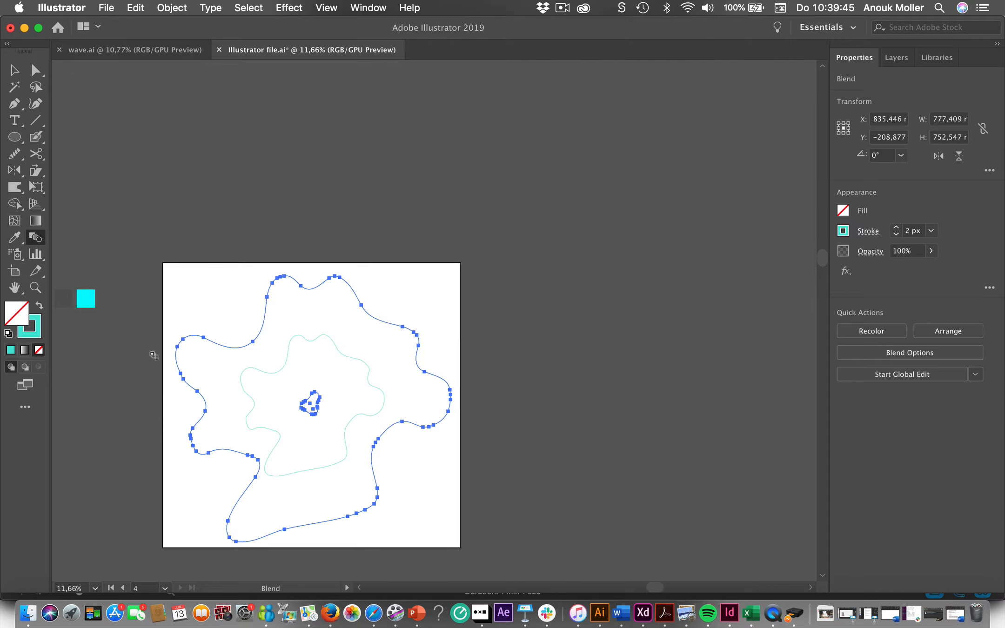
double_click(35, 237)
left_click(475, 222)
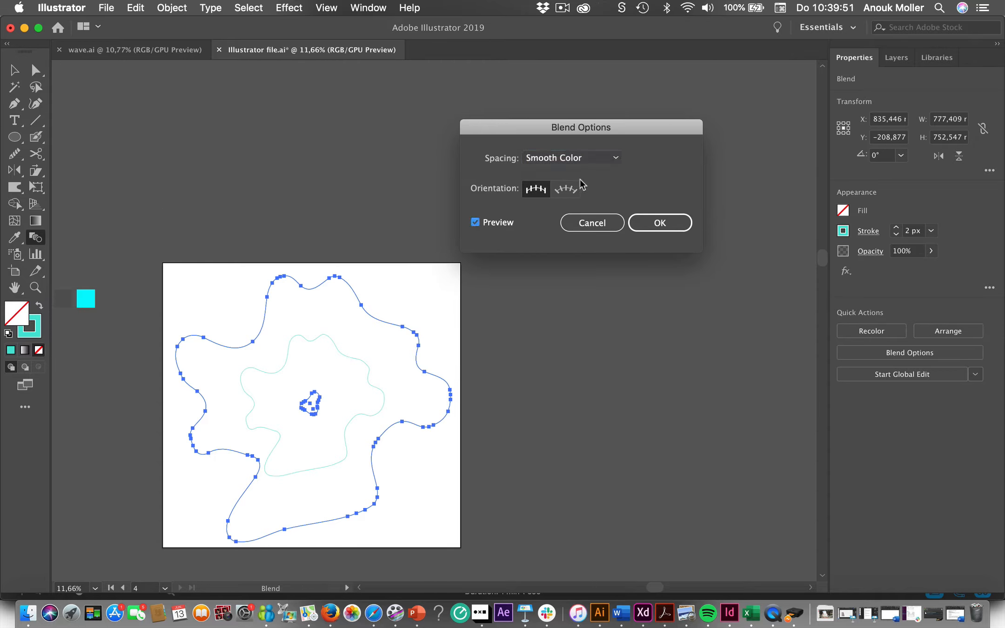
left_click(603, 161)
left_click(596, 187)
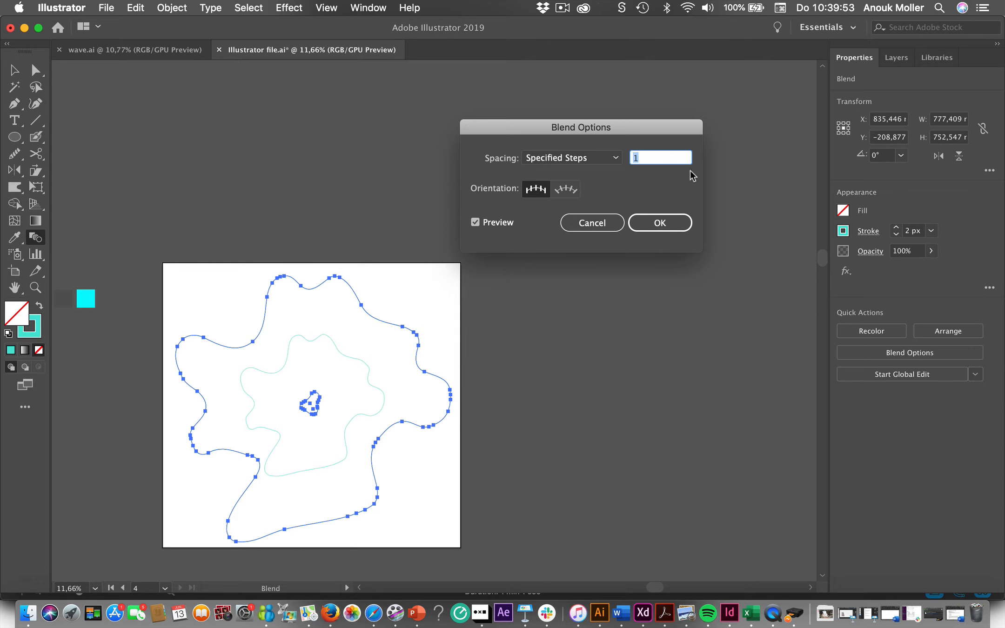
- Raise the number of specified blend steps to 69 and apply the blend options
key("Up")
key("Up")
key("Up")
key("Up")
key("Up")
key("Up")
key("Up")
key("Up")
key("Up")
key("Up")
key("Up")
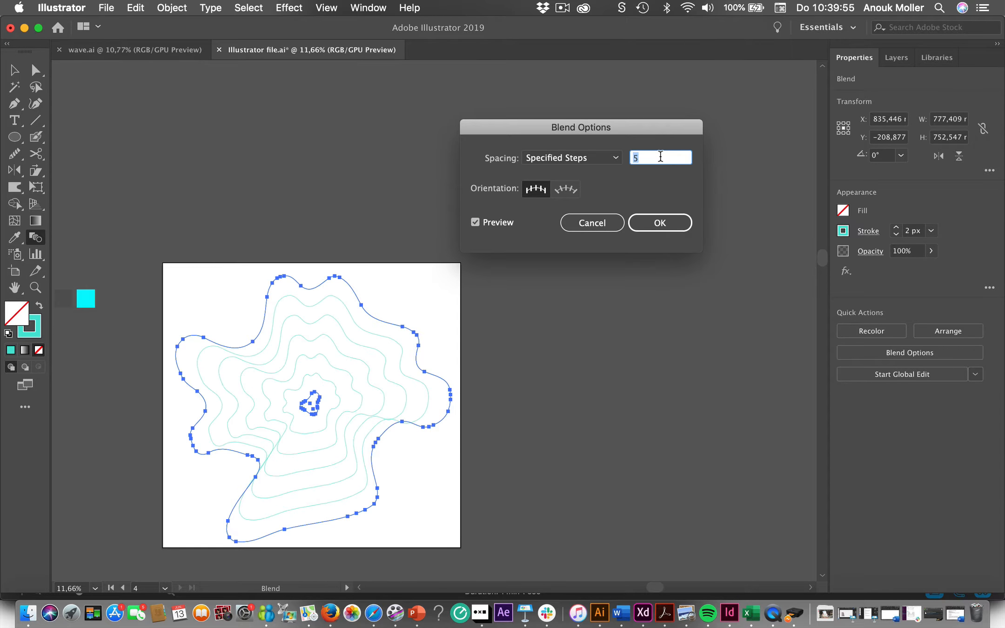
key("Up")
key("Up")
key("Up")
key("Up")
key("Up")
key("Up")
key("Up")
key("Up")
key("Up")
key("Up")
key("Up")
key("Up")
key("Up")
key("Up")
key("Up")
key("Up")
key("Up")
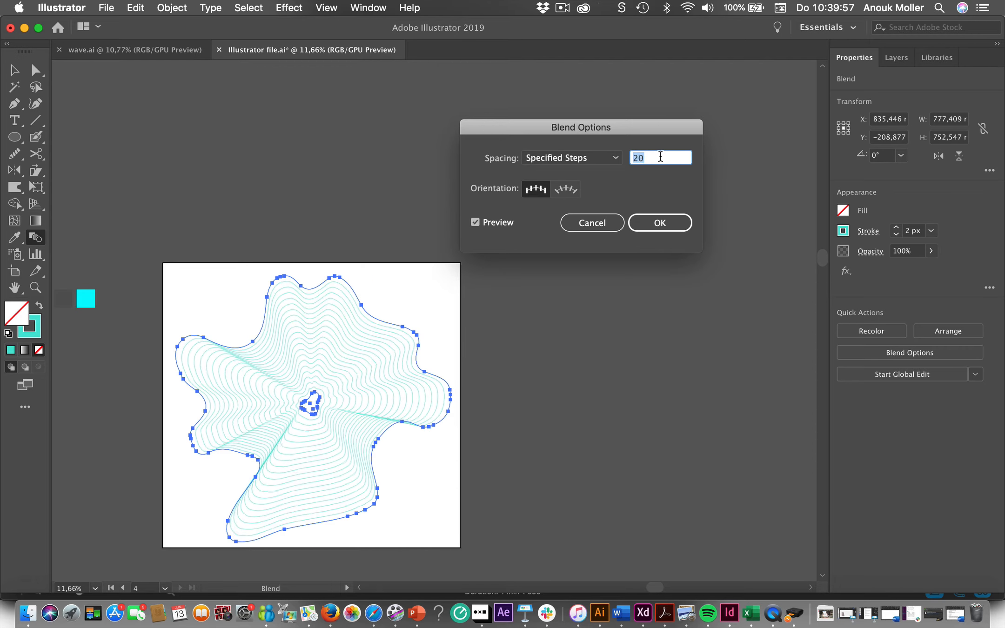
key("Up")
key("Up")
key("Up")
key("Up")
key("Up")
key("Up")
key("Up")
key("Up")
key("Up")
key("Up")
key("Up")
key("Up")
key("Up")
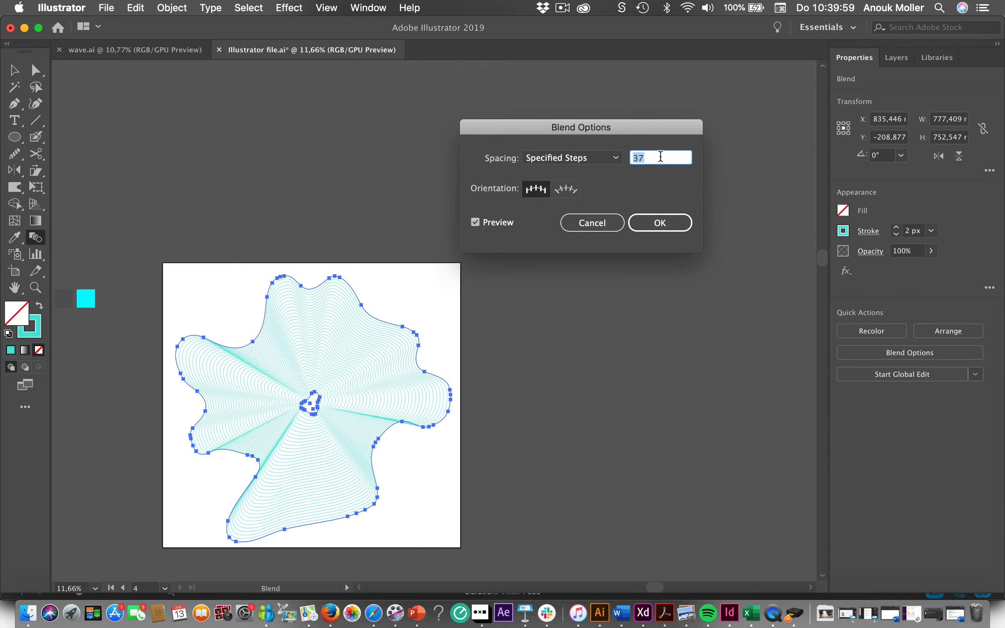
key("Up")
key("Up")
key("Up")
key("Up")
key("Up")
key("Up")
key("Up")
key("Up")
key("Up")
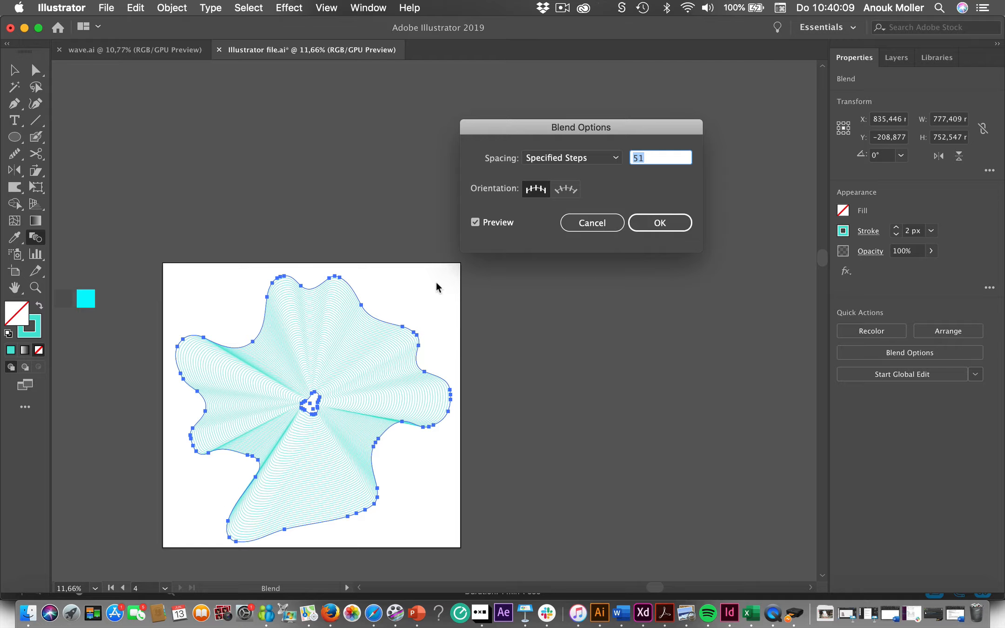
left_click(655, 159)
double_click(654, 159)
key("Up")
key("Up")
key("Up")
key("Up")
key("Up")
key("Up")
key("Up")
key("Up")
key("Up")
key("Up")
key("Up")
key("Up")
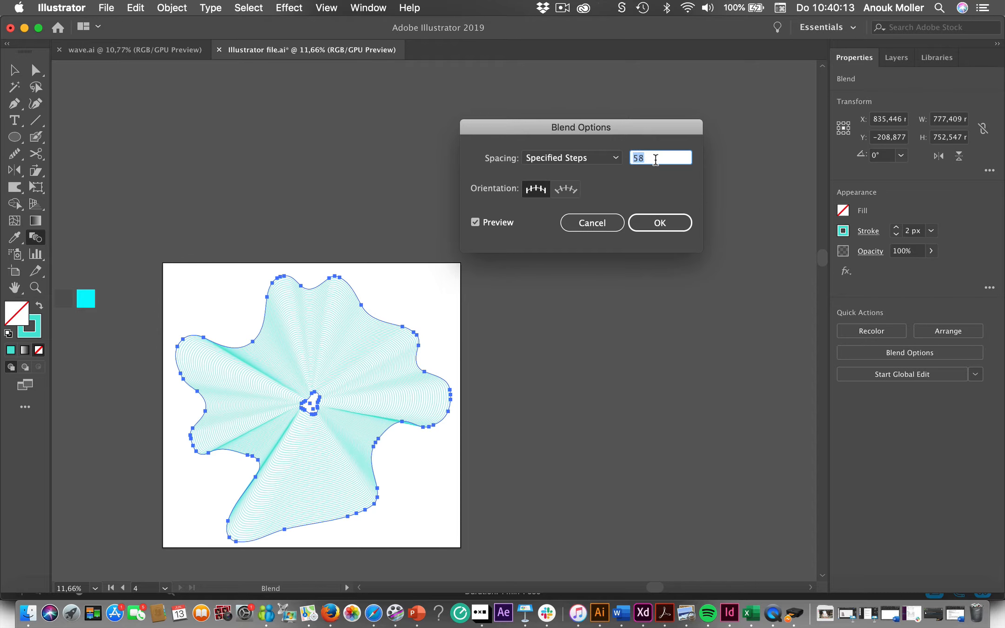
key("Up")
key("Up")
key("Up")
key("Up")
key("Up")
left_click(664, 224)
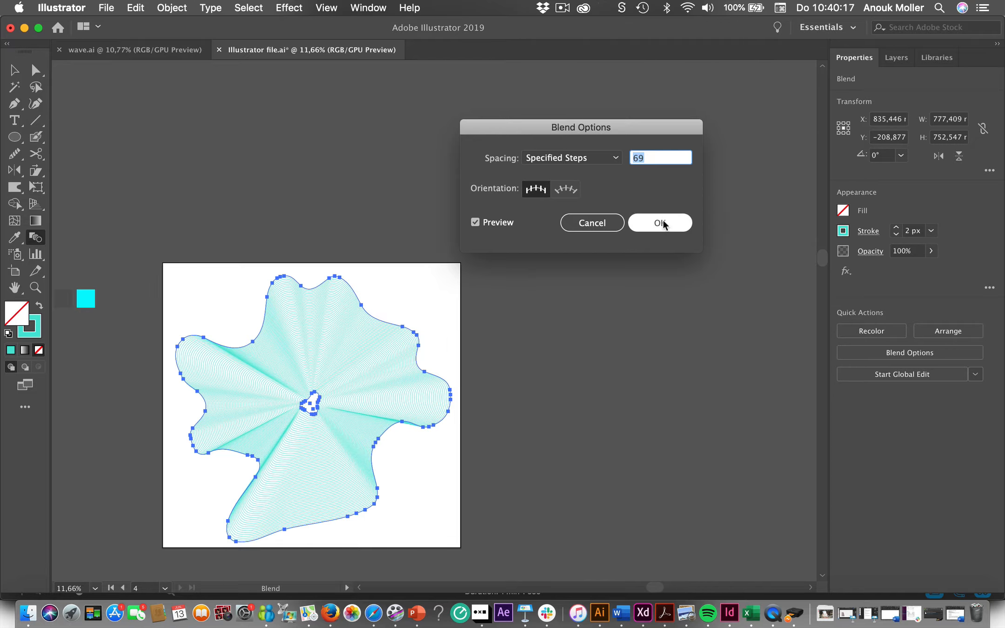
type("70")
key("Return")
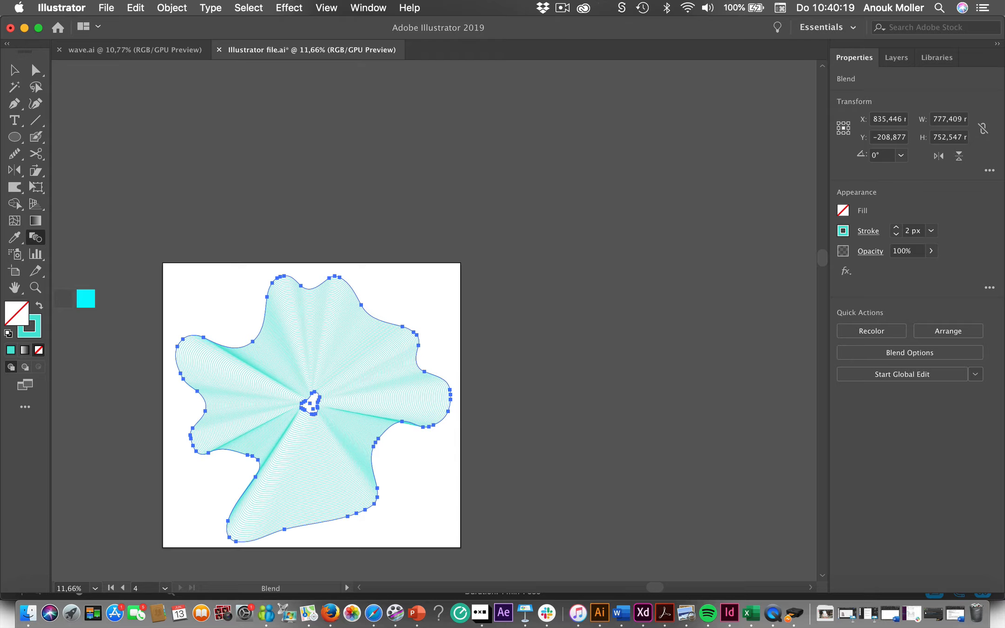
- Deselect the blend and examine its line pattern on the artboard, including up close
left_click(14, 70)
left_click(177, 175)
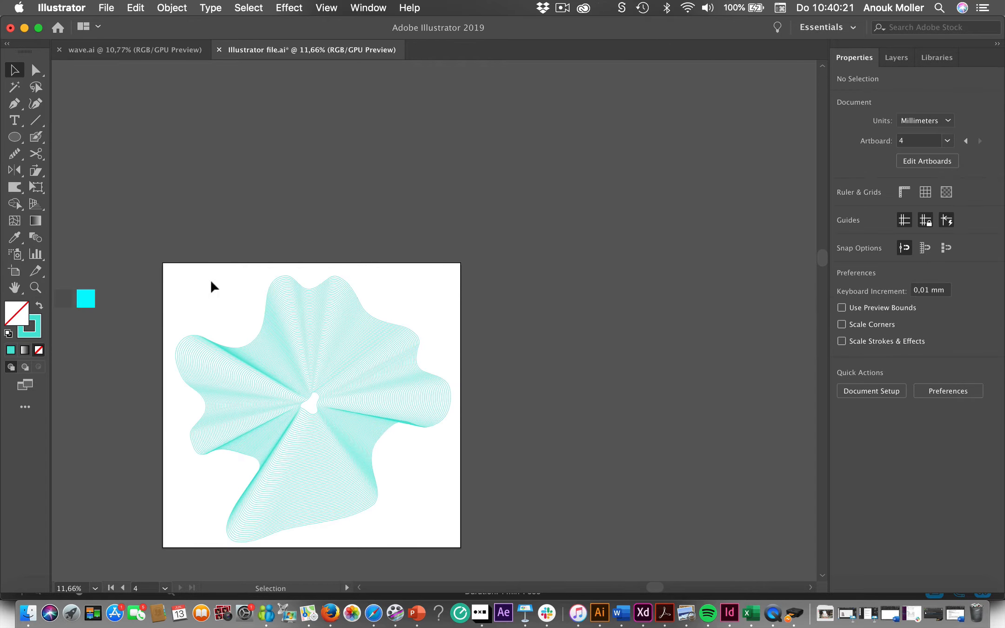
left_click(289, 374)
scroll(288, 374, "down", 3)
scroll(288, 374, "left", 5)
left_click(203, 404)
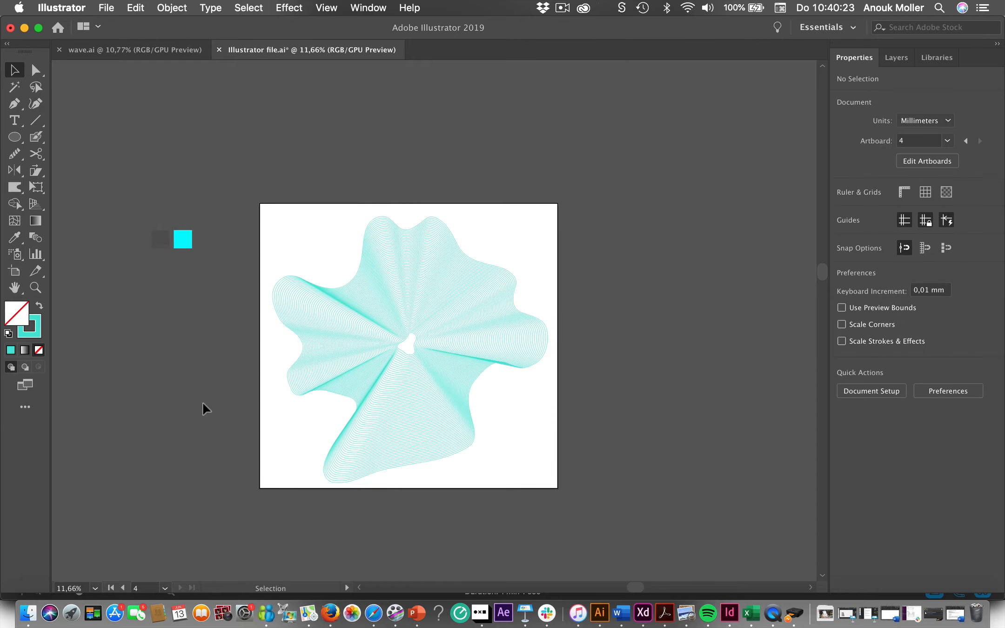
left_click(469, 358)
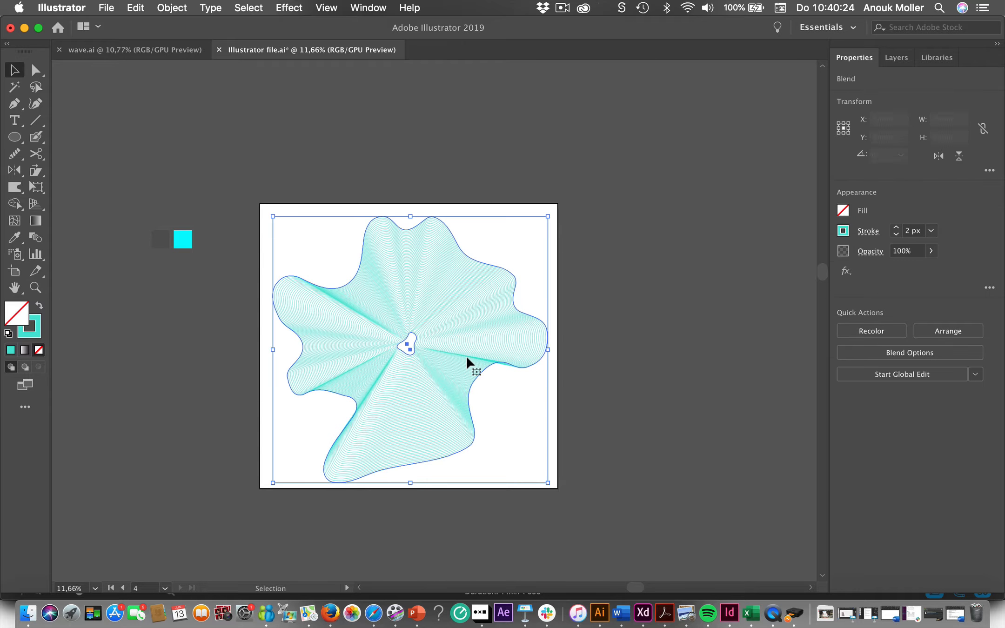
left_click(192, 495)
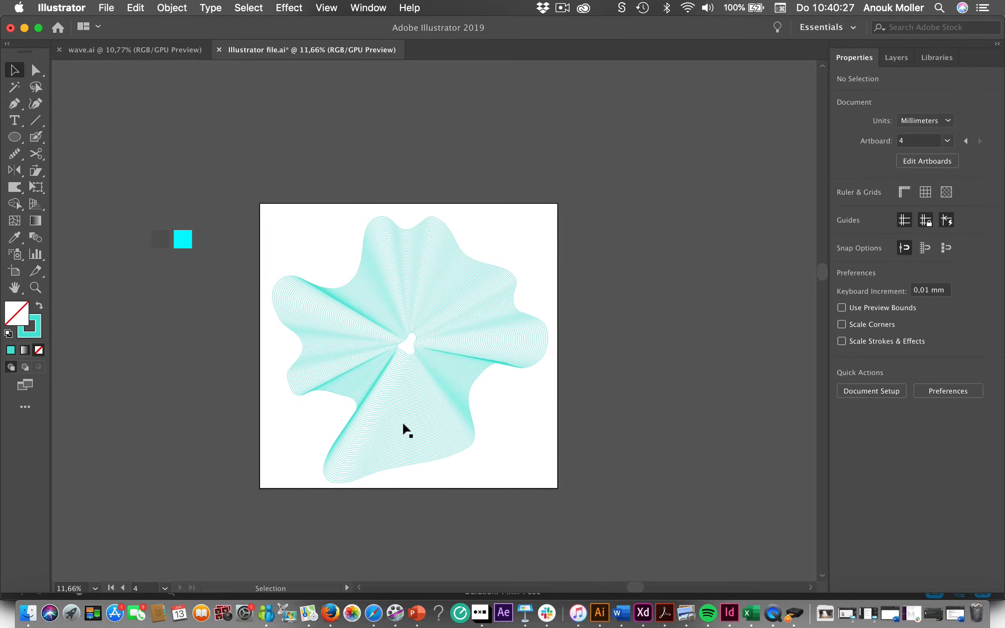
scroll(438, 423, "up", 4)
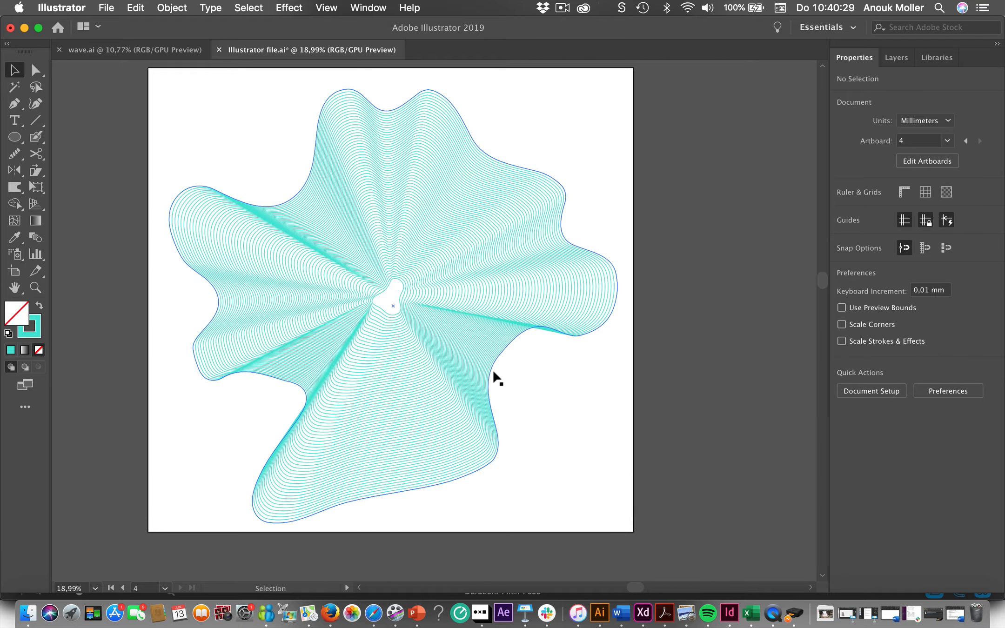
- Isolate the blend and move its inner blob from the middle to the upper-left part of the artboard
left_click(495, 377)
double_click(384, 311)
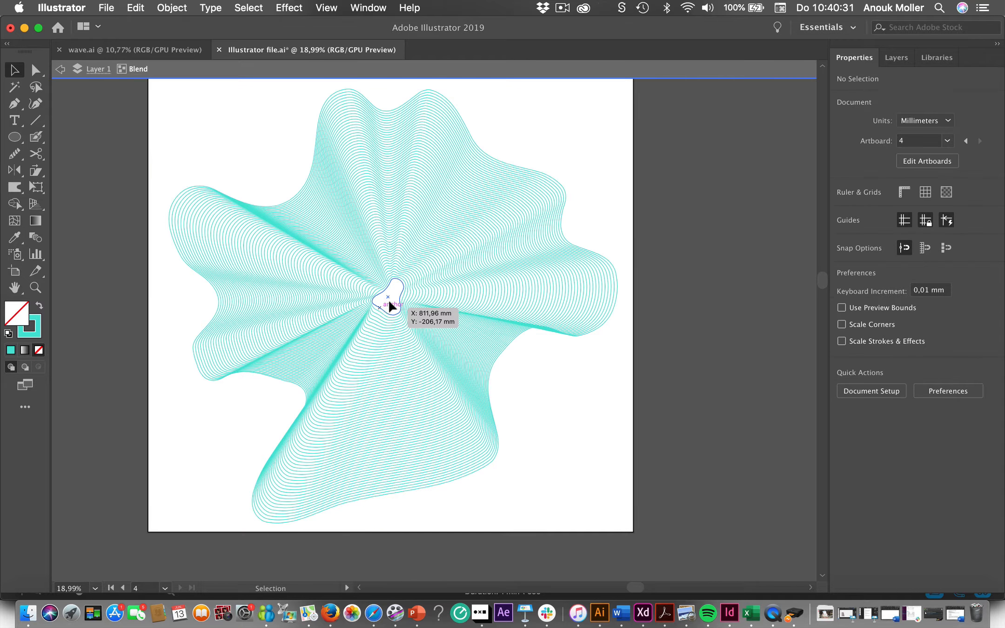
left_click(387, 300)
left_click_drag(387, 296, 233, 137)
scroll(199, 338, "down", 3)
left_click(121, 425)
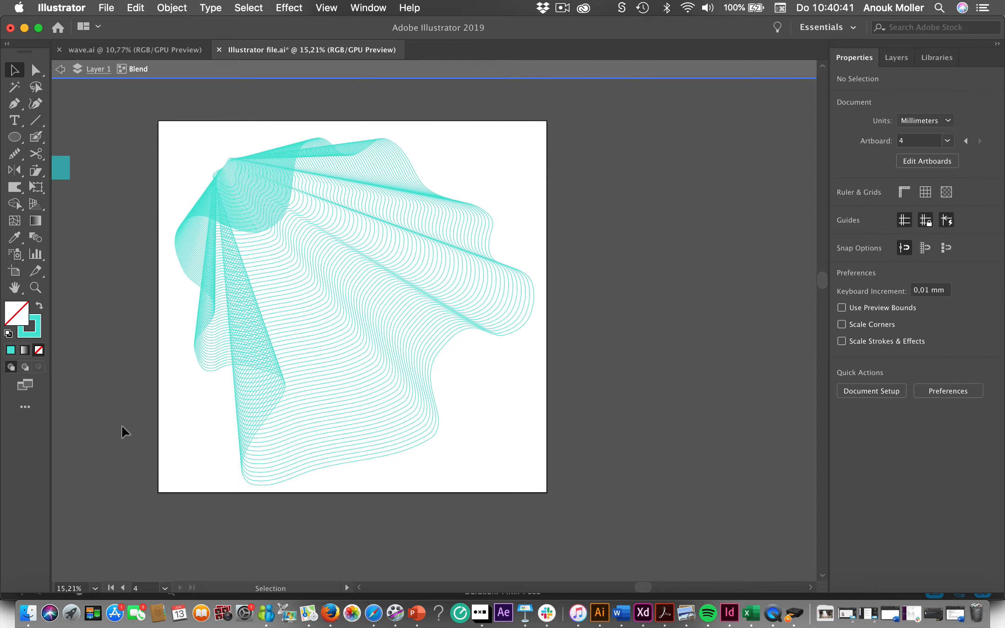
- Move the inner blob back near the middle of the blend and scale it down proportionally to about 27 × 32 mm
left_click(226, 185)
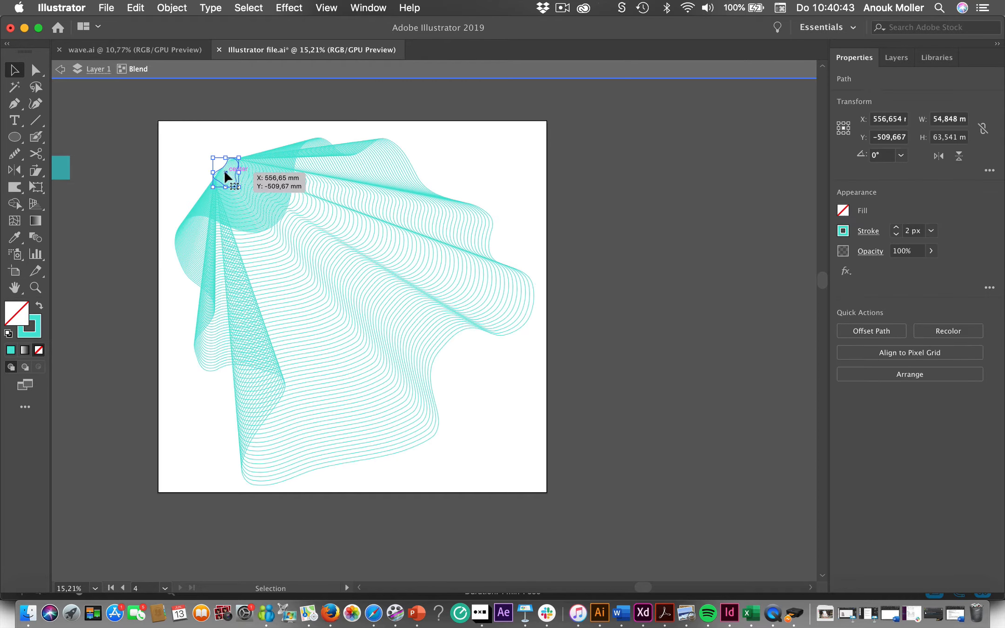
left_click_drag(225, 174, 315, 284)
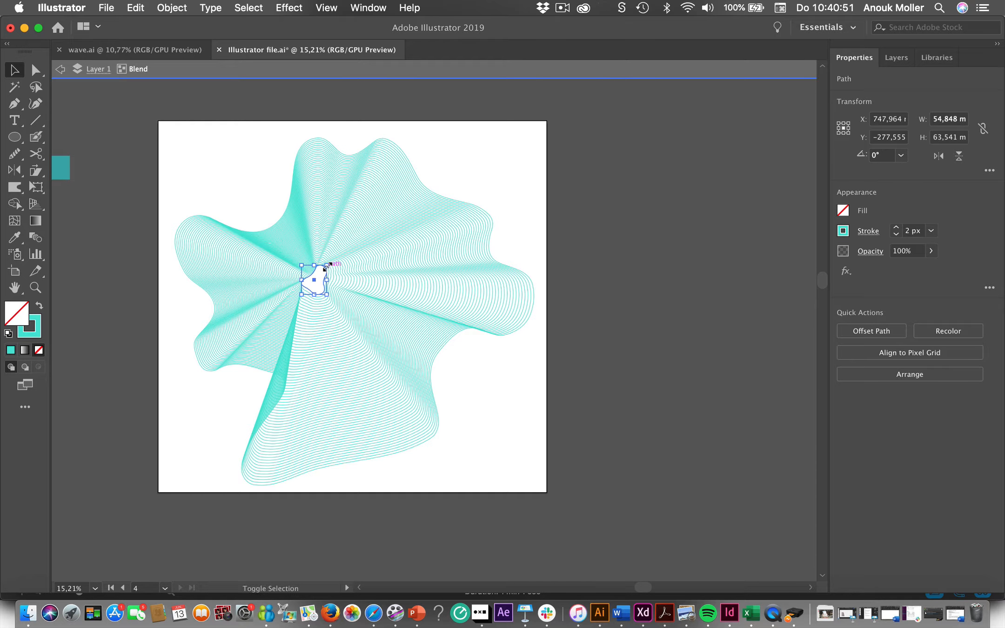
left_click_drag(328, 264, 329, 292)
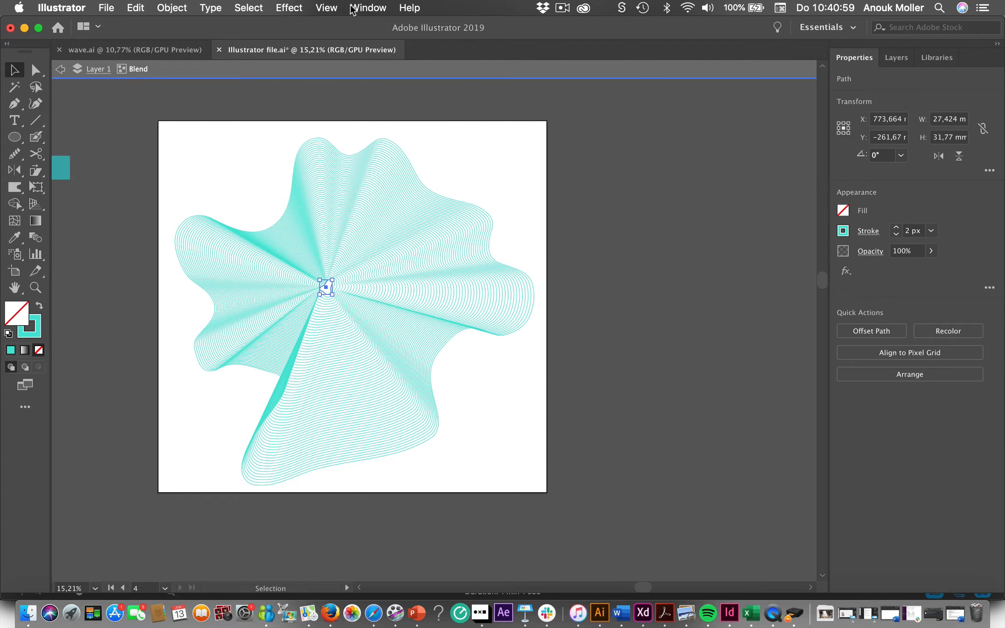
- Apply a Transform effect to the inner blob with preview on and a rotation angle of 14°
left_click(289, 9)
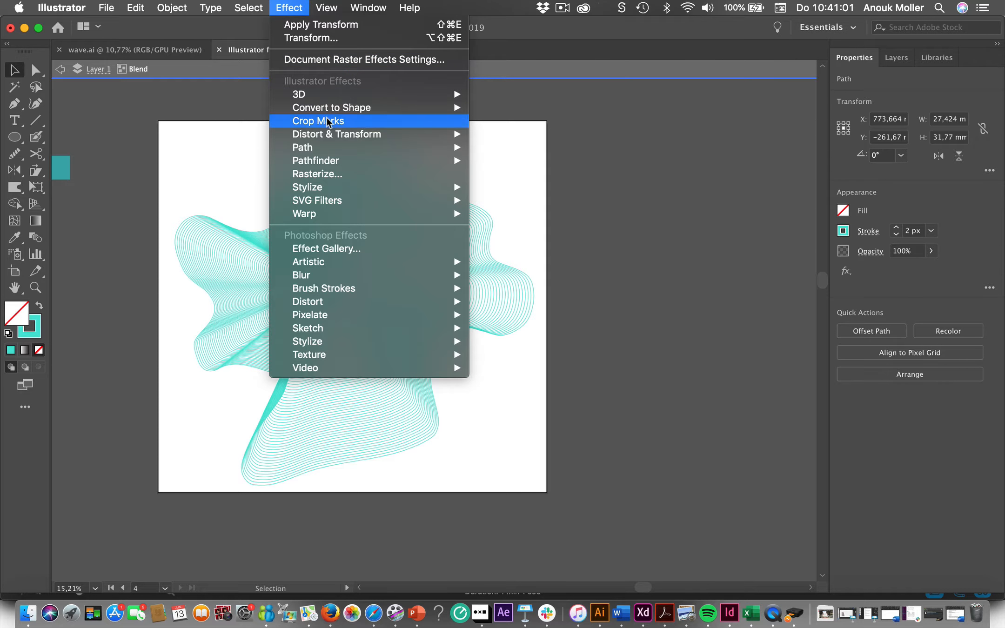
mouse_move(330, 139)
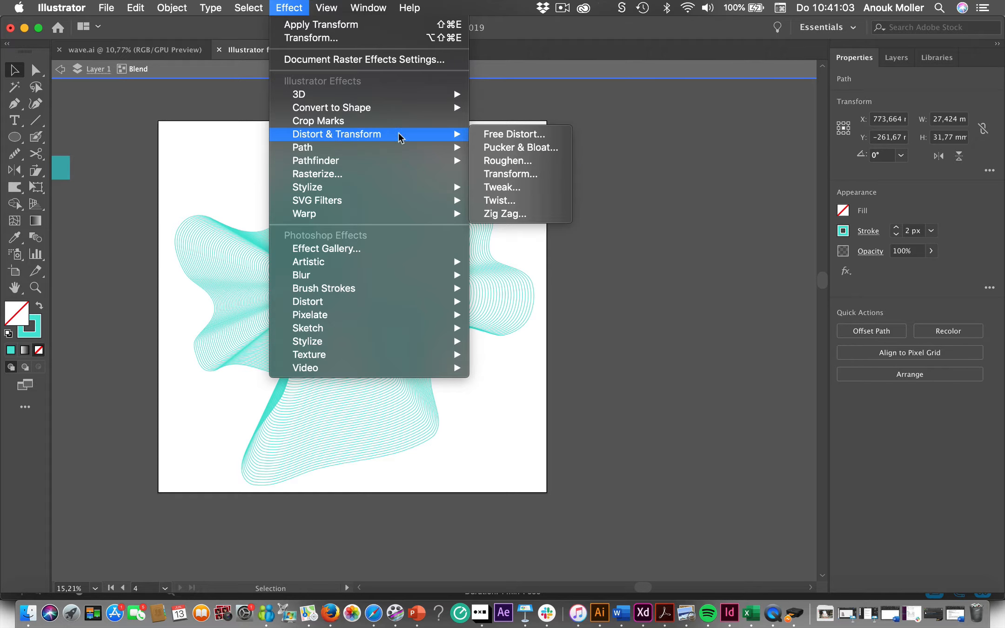
left_click(522, 175)
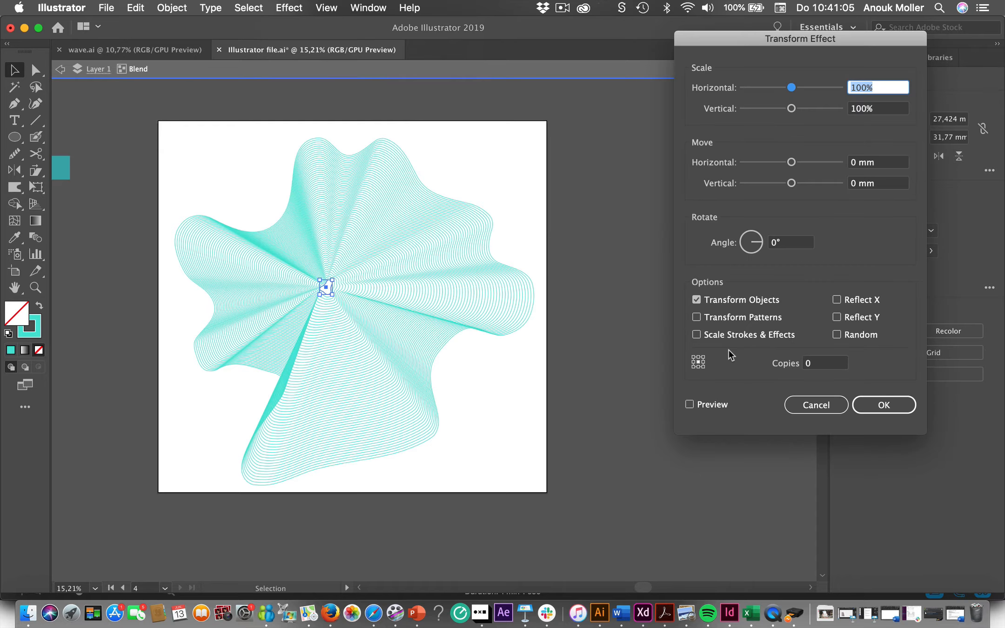
left_click(689, 404)
left_click_drag(761, 242, 756, 236)
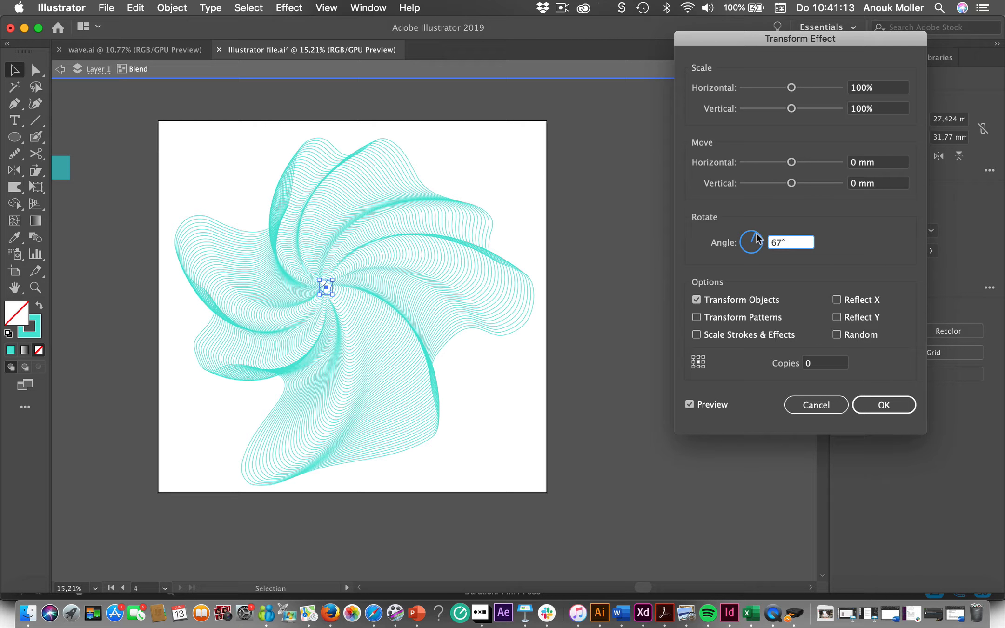
left_click_drag(758, 238, 762, 242)
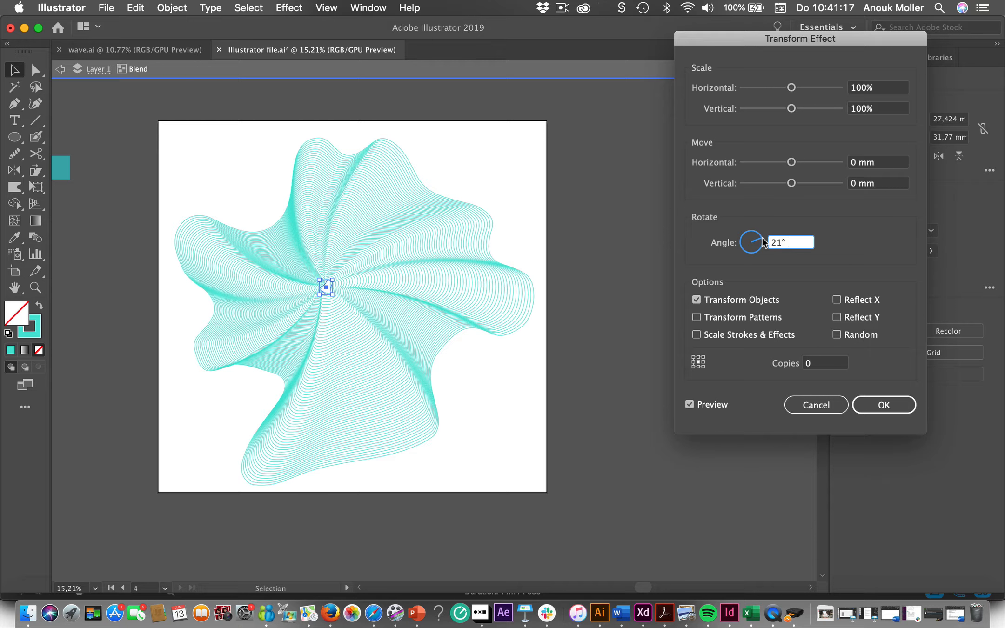
left_click(762, 238)
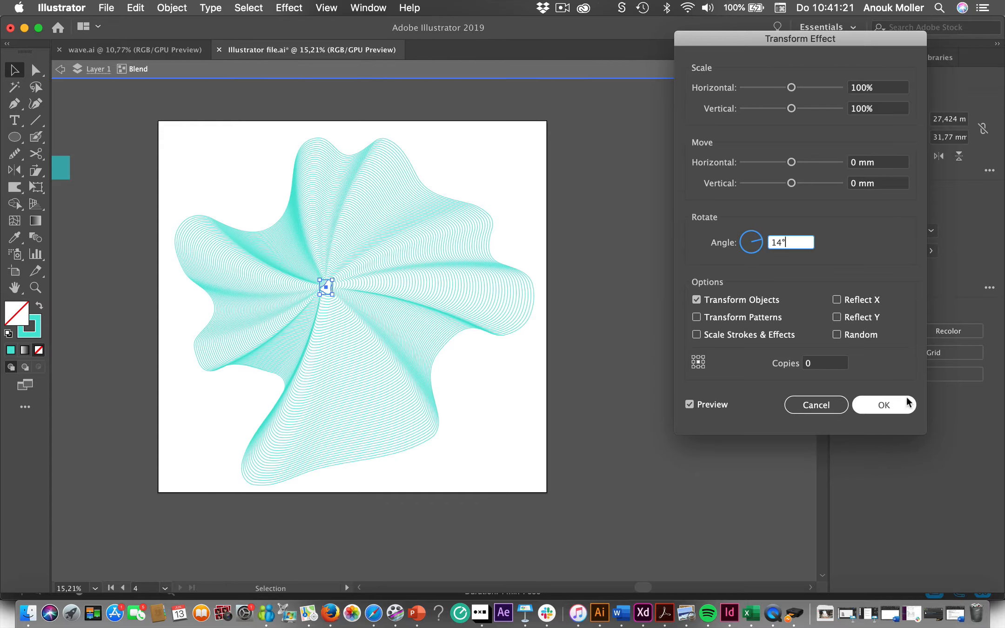
left_click(889, 405)
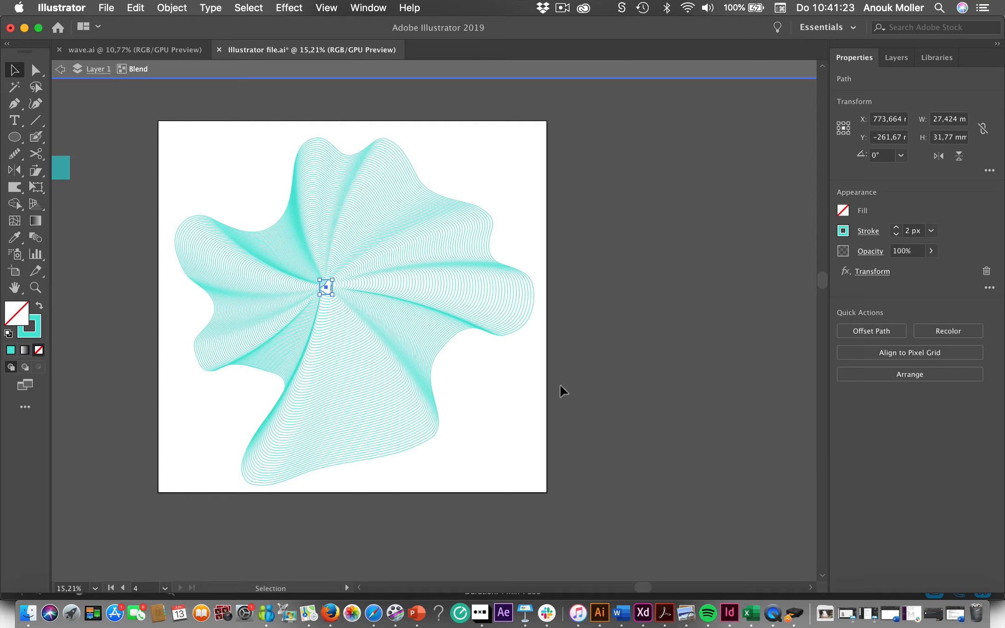
- Try to dent the blend's outer outline inward at its lower-right notch with the Warp tool
left_click(440, 356)
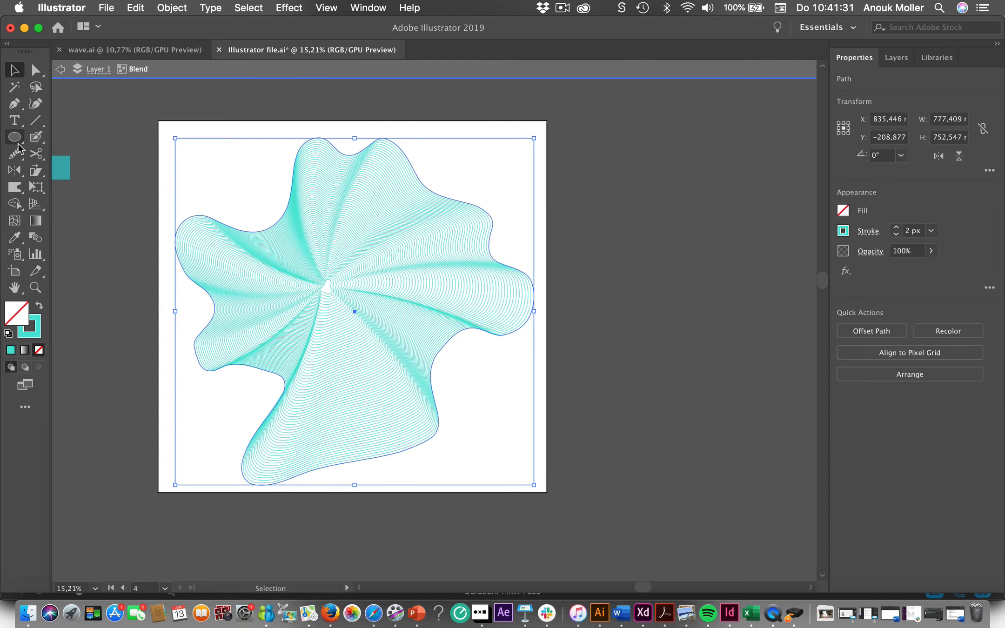
left_click(14, 189)
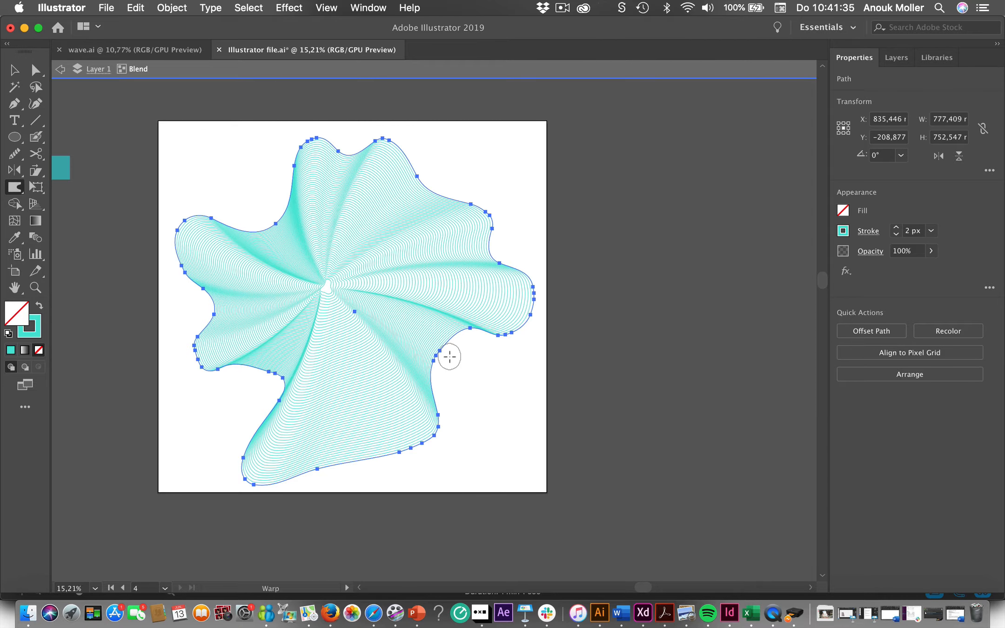
left_click_drag(443, 351, 420, 332)
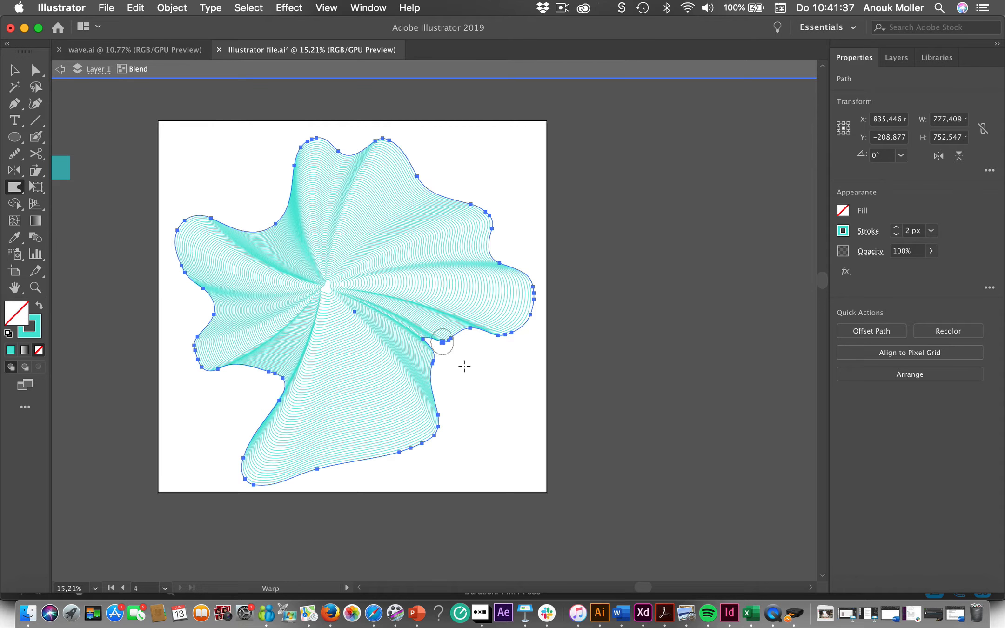
key("super+z")
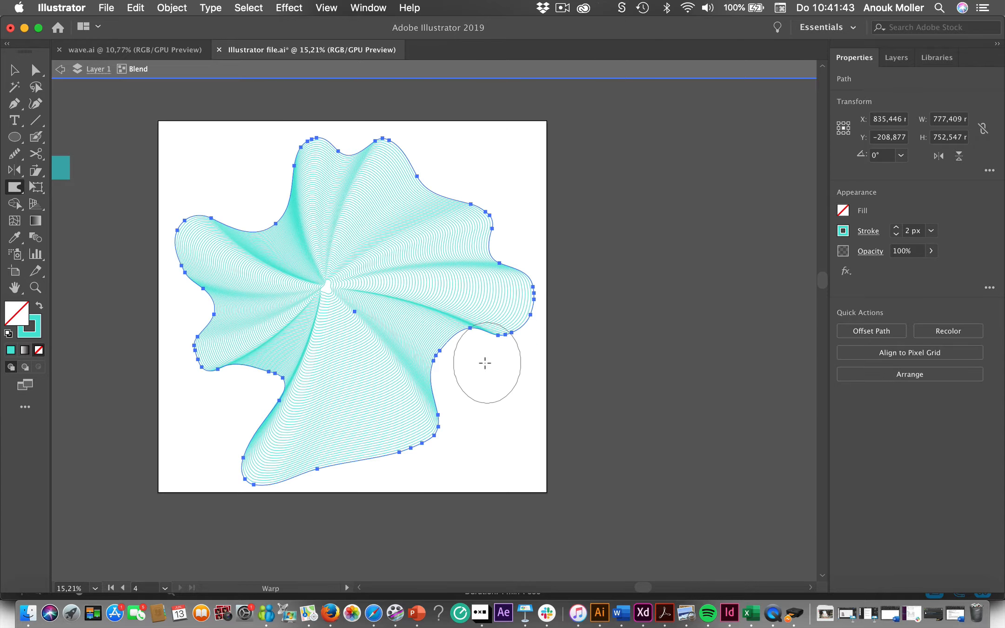
- Dent the blend's outer outline at the lower-right notch and pull its bottom edge down past the artboard with the Warp tool
mouse_move(460, 365)
left_mouse_down()
mouse_move(442, 348)
mouse_move(472, 372)
left_mouse_up()
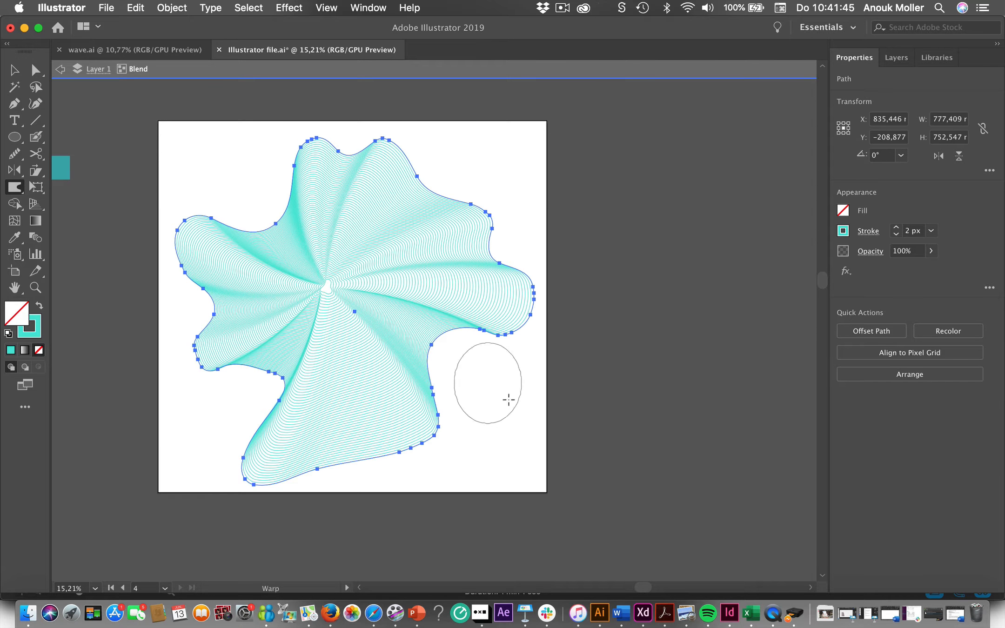
mouse_move(339, 472)
left_mouse_down()
mouse_move(354, 409)
mouse_move(399, 430)
mouse_move(418, 461)
mouse_move(399, 453)
mouse_move(399, 471)
mouse_move(403, 457)
mouse_move(415, 471)
mouse_move(419, 517)
mouse_move(399, 538)
left_mouse_up()
scroll(398, 538, "down", 3)
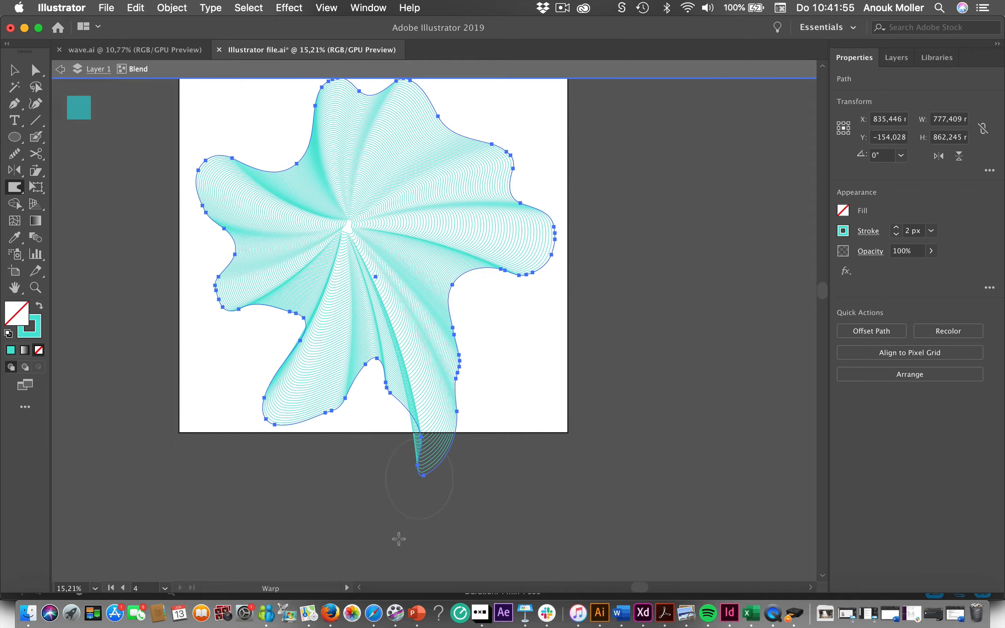
left_click_drag(426, 446, 437, 517)
key("ctrl+z")
key("ctrl+z")
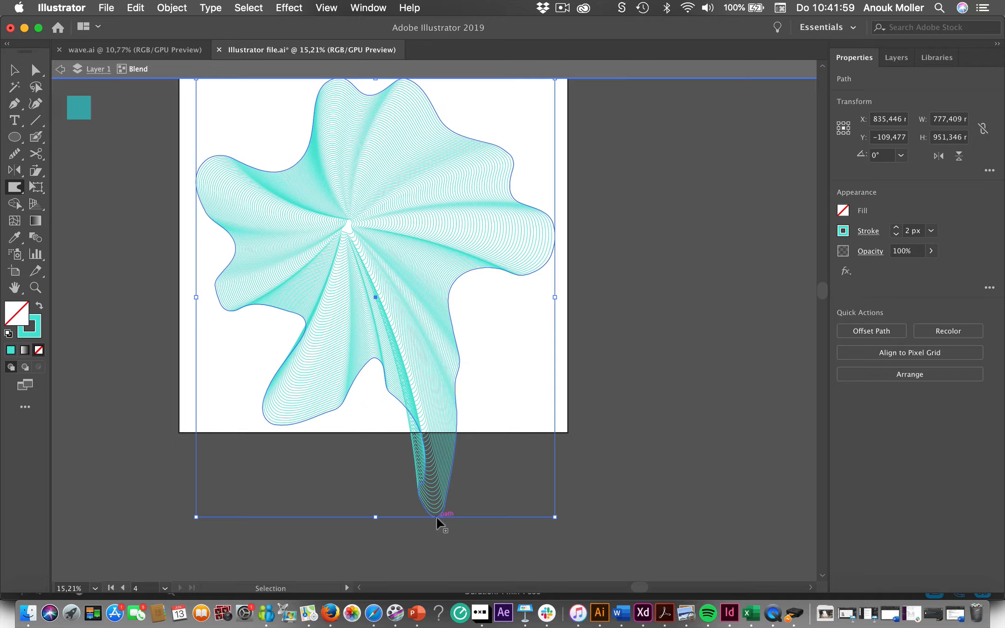
- Warp the bottom lobe into a longer pointed tail below the artboard and dent the outline's upper-left notch inward
mouse_move(422, 409)
left_mouse_down()
mouse_move(433, 482)
mouse_move(415, 538)
left_mouse_up()
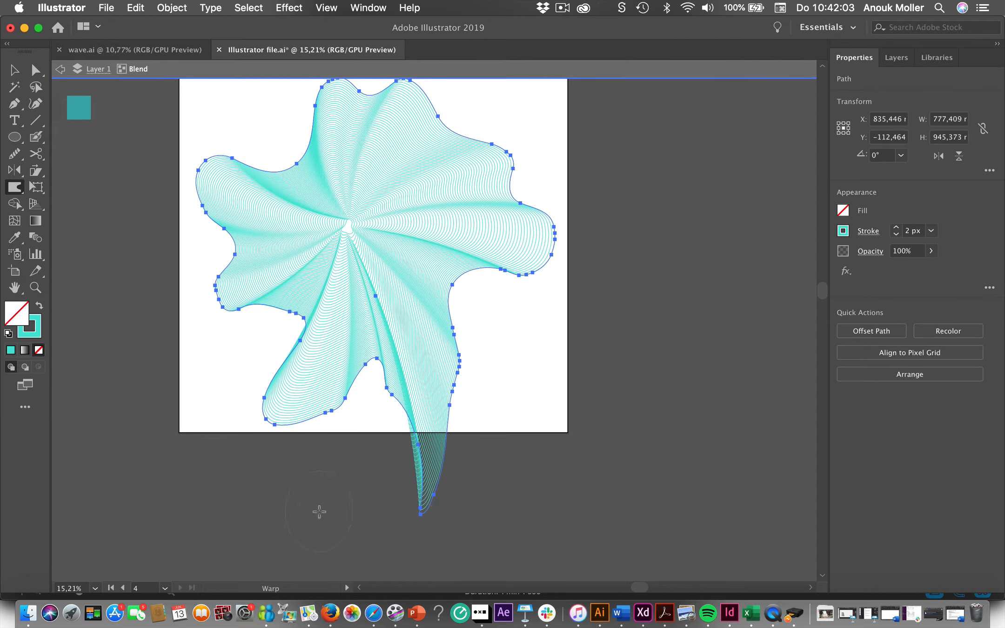
scroll(319, 512, "down", 2)
left_click_drag(295, 255, 310, 263)
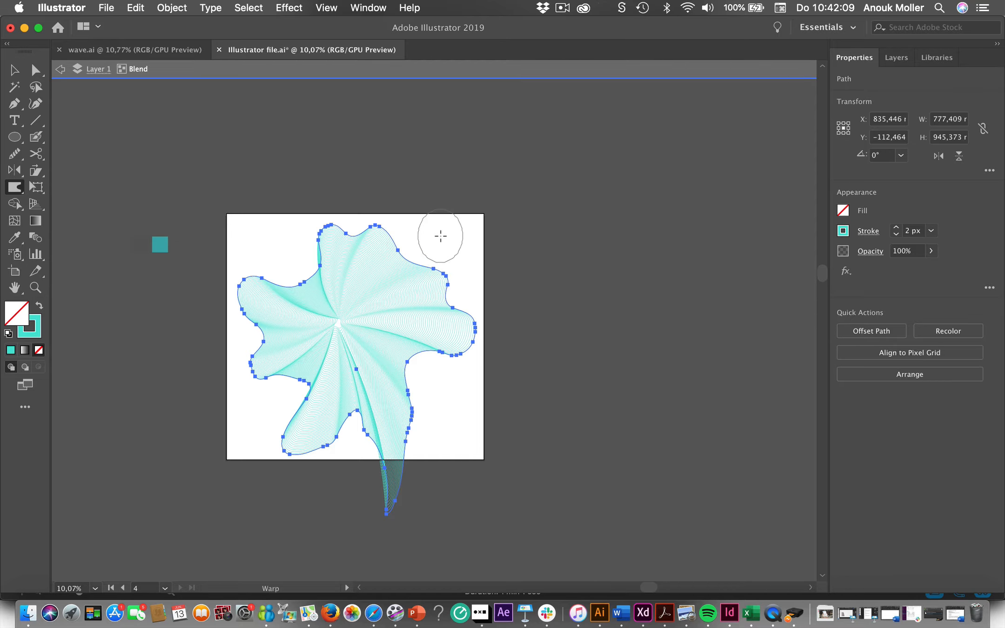
- Warp the outline inward above and beside its upper-right lobe so the lobe becomes a narrow finger
left_click_drag(440, 236, 391, 280)
left_click_drag(465, 287, 426, 283)
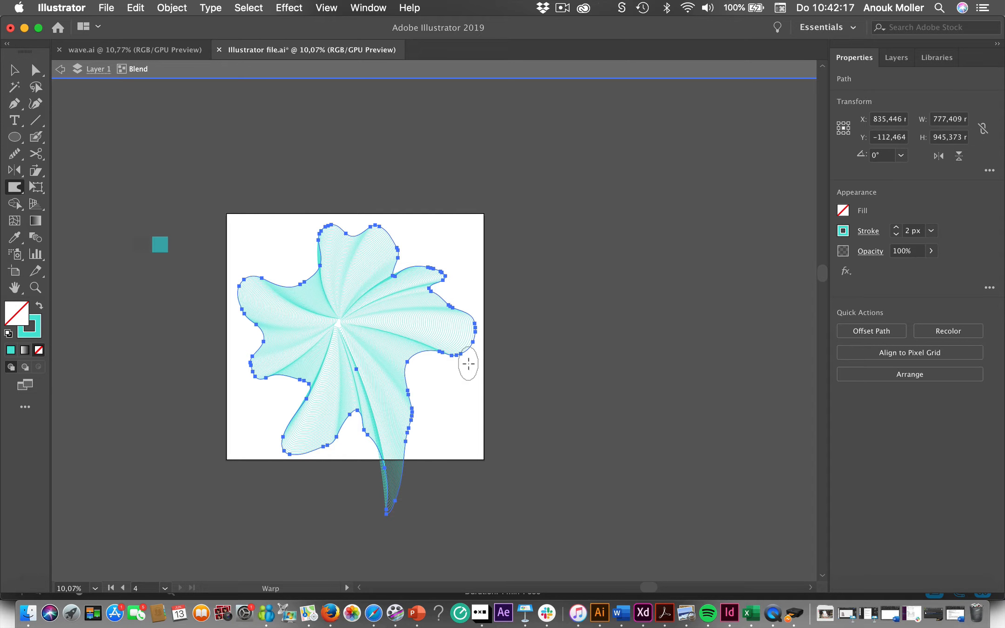
left_click_drag(242, 336, 310, 336)
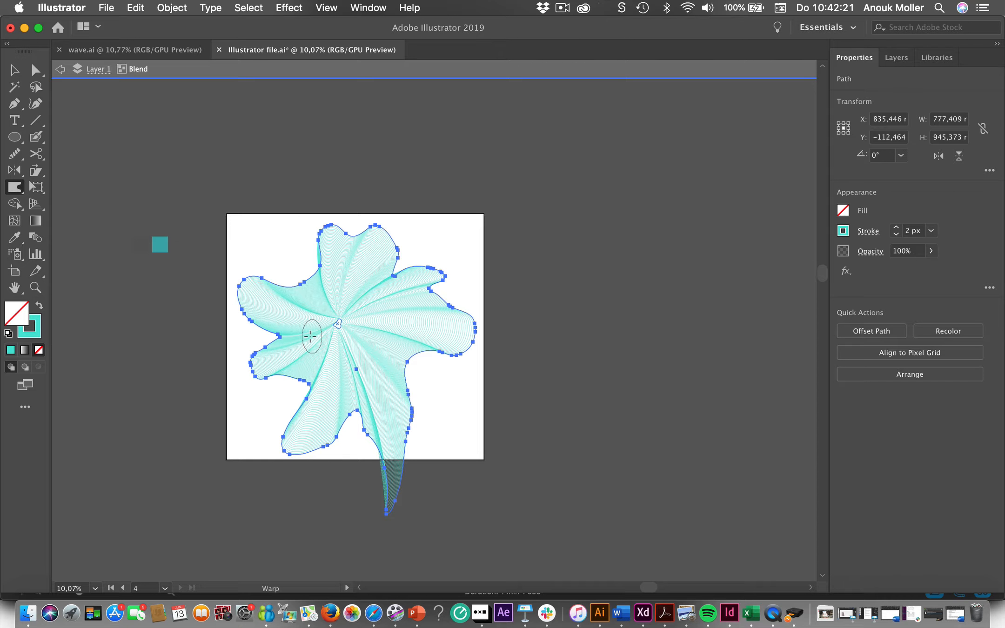
key("super")
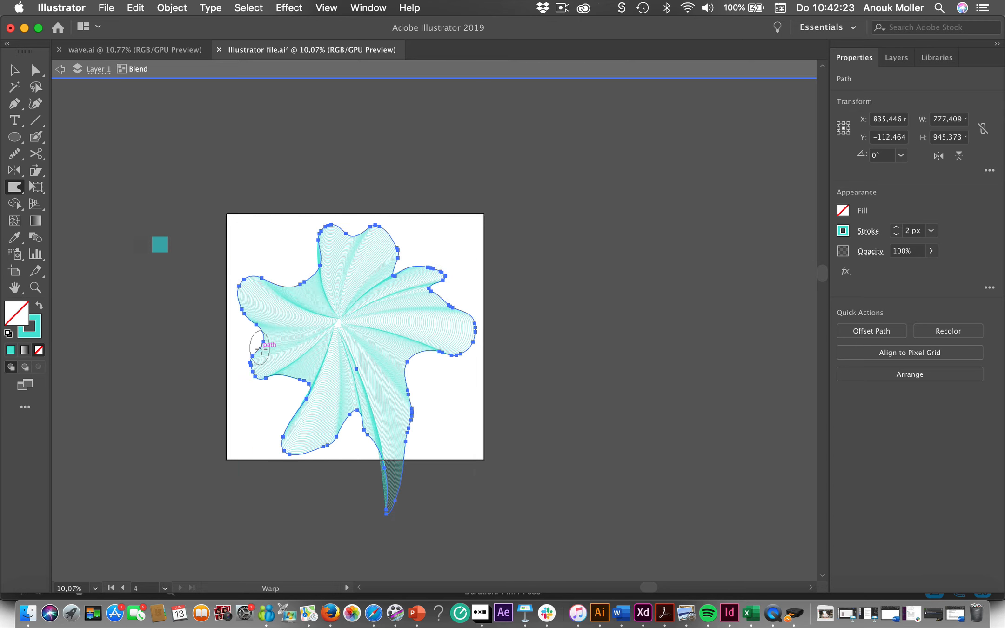
scroll(290, 387, "down", 1)
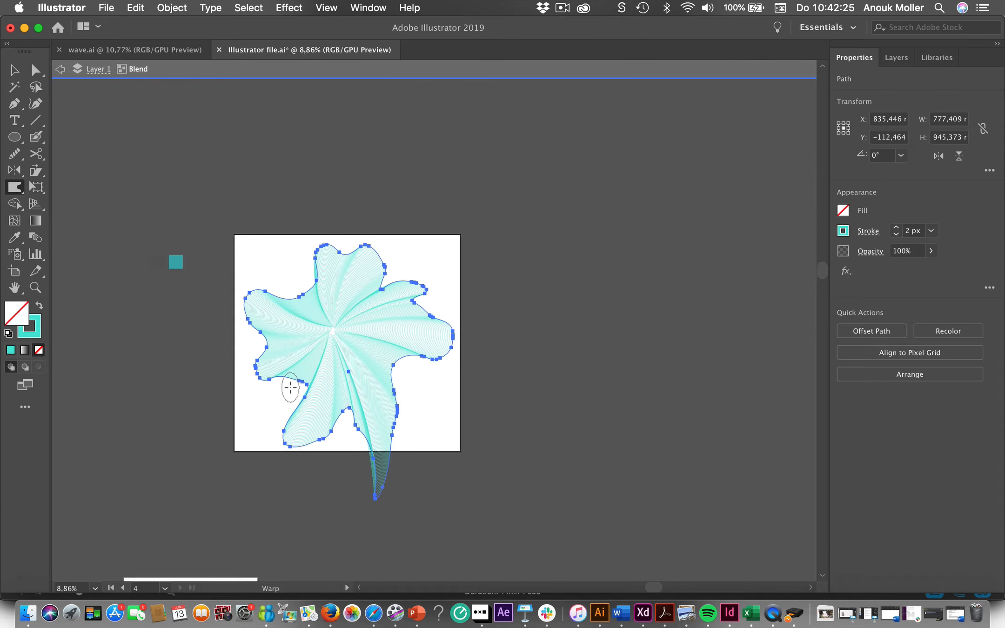
- Leave isolation mode, scale the whole blend proportionally to about 667 × 811 mm and centre it on the artboard
left_click(61, 70)
left_click(61, 69)
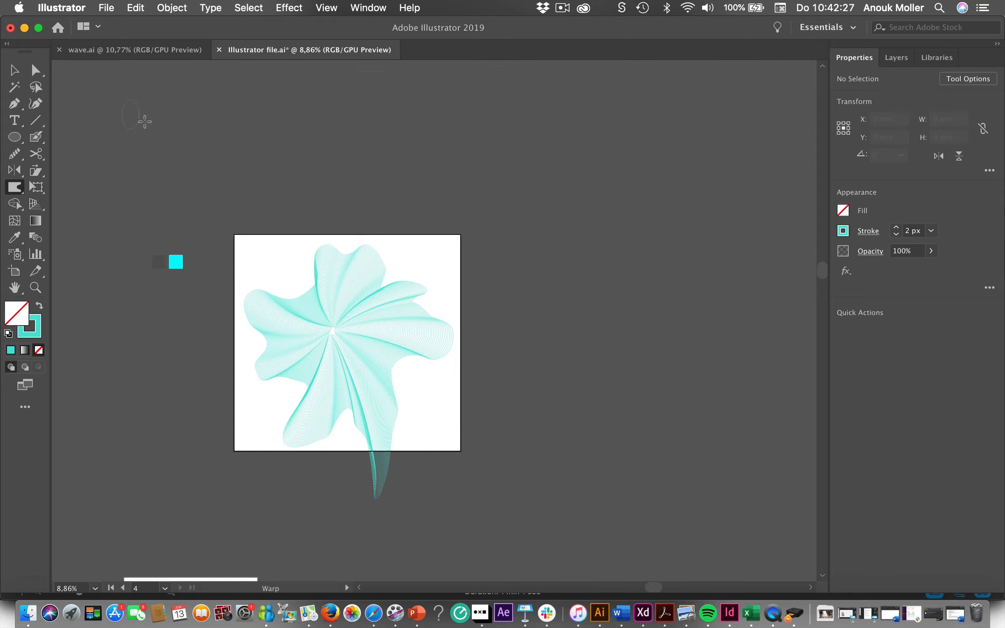
left_click(15, 71)
left_click(340, 343)
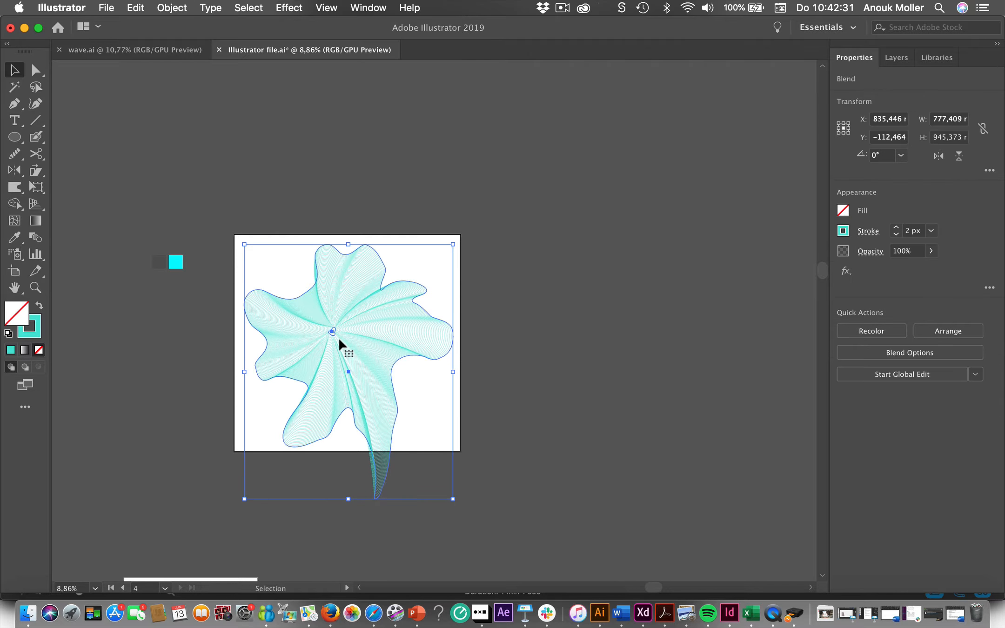
left_click_drag(339, 339, 346, 333)
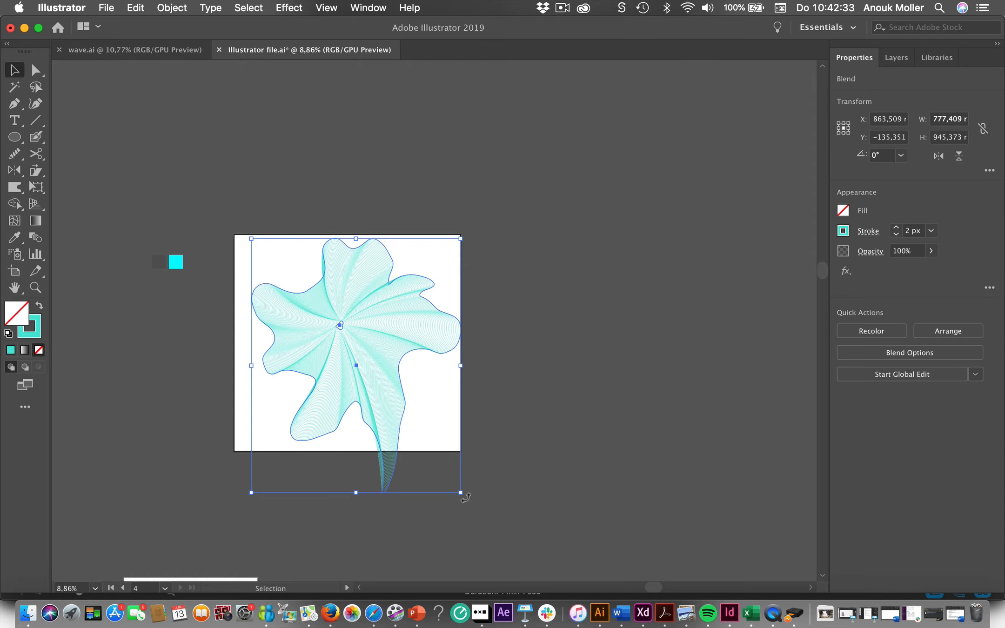
left_click_drag(460, 494, 431, 456)
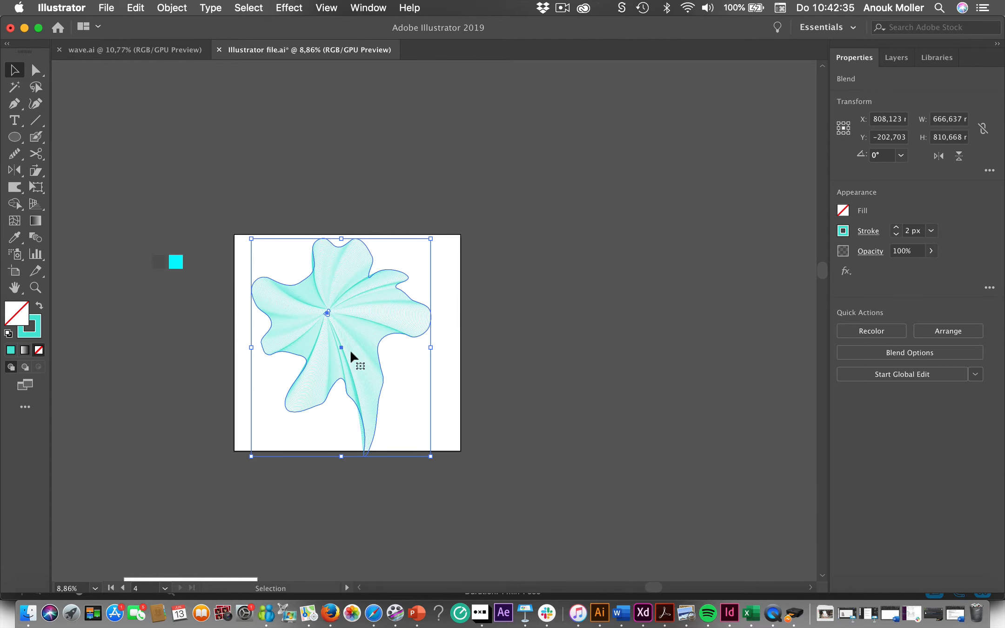
left_click_drag(348, 347, 363, 352)
left_click(547, 346)
- Set the blend's stroke weight to 1 px
scroll(546, 346, "up", 3)
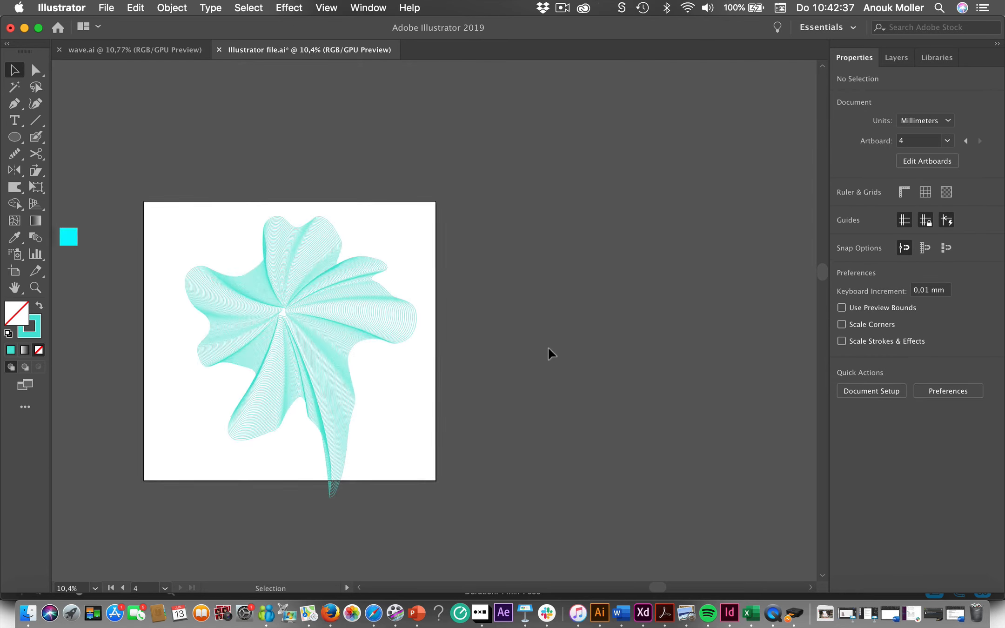
scroll(547, 353, "left", 5)
scroll(546, 354, "down", 2)
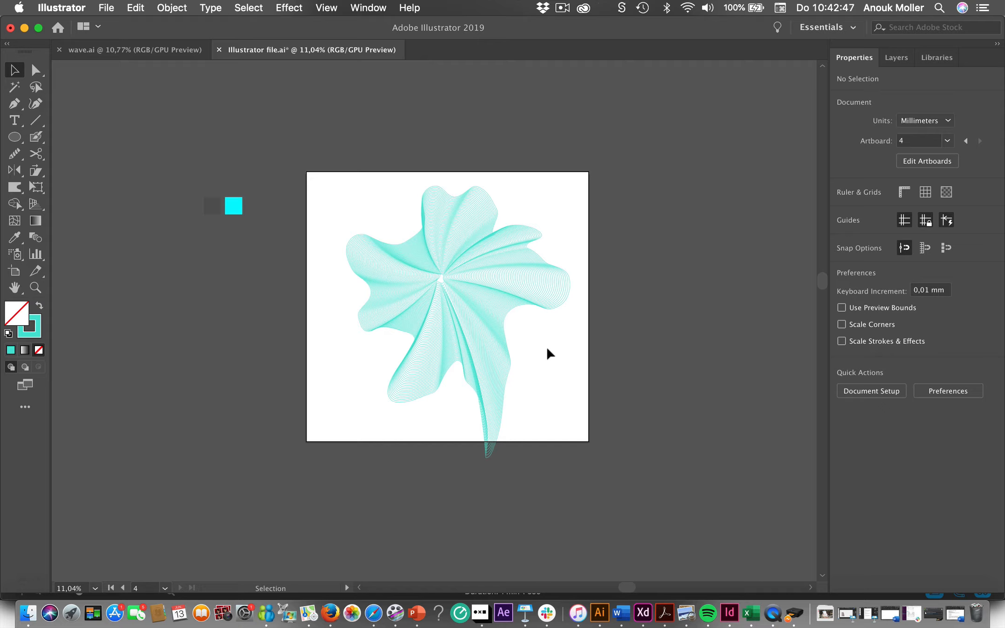
scroll(548, 350, "up", 3)
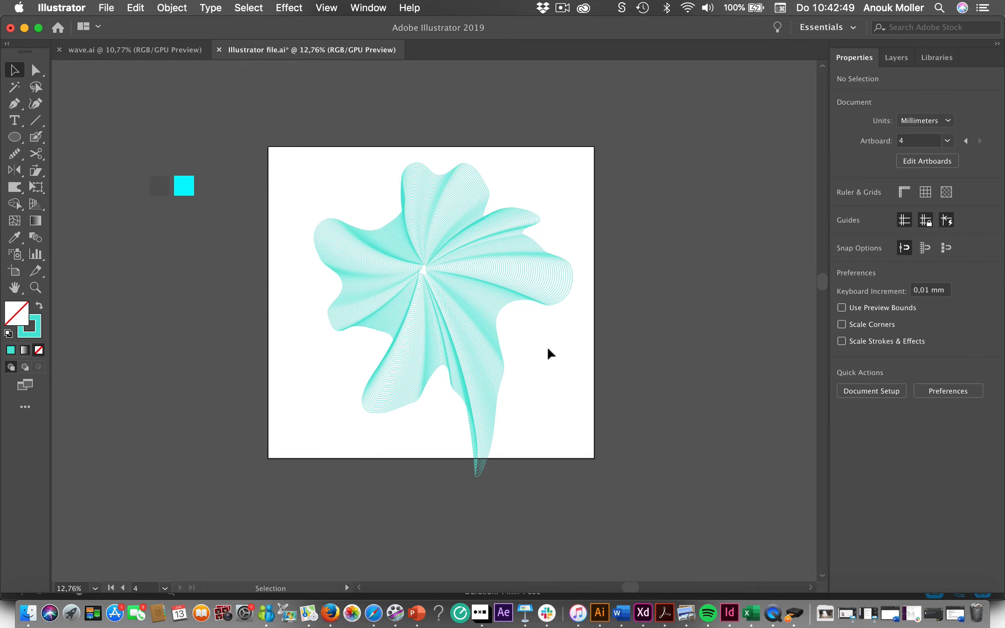
left_click(557, 299)
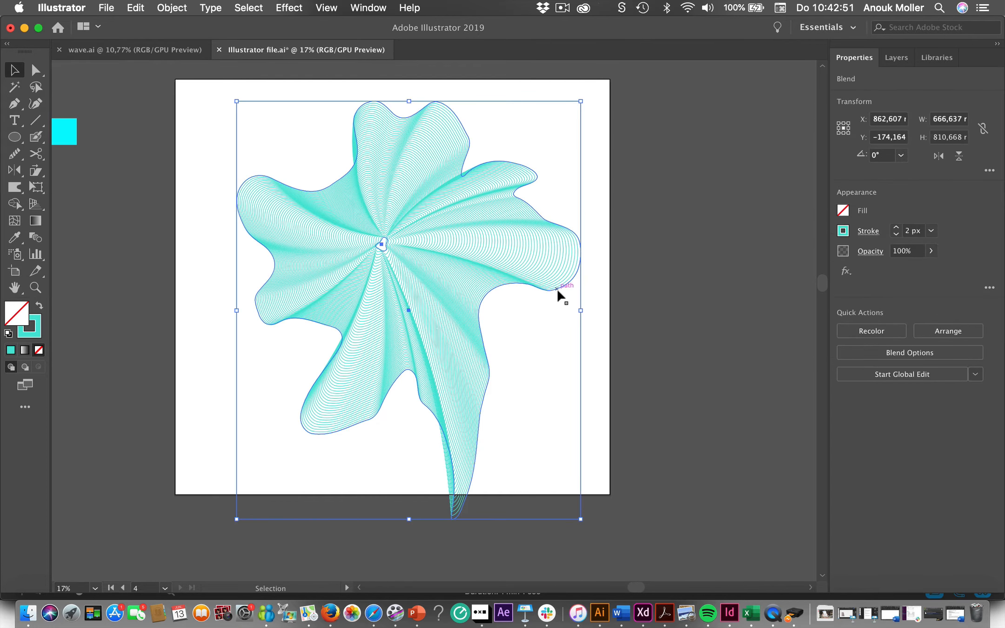
left_click(896, 234)
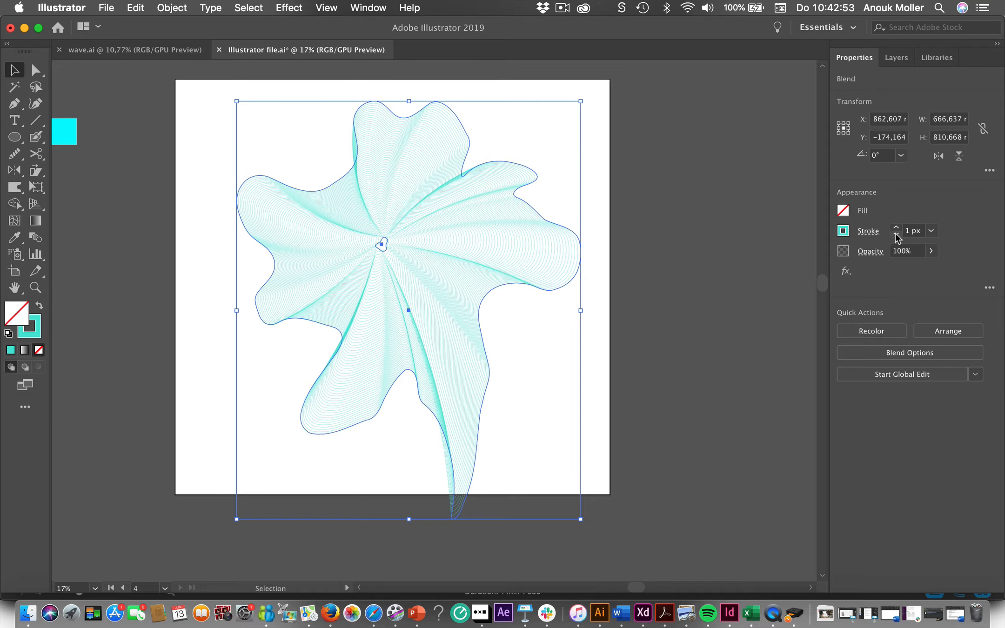
left_click(729, 293)
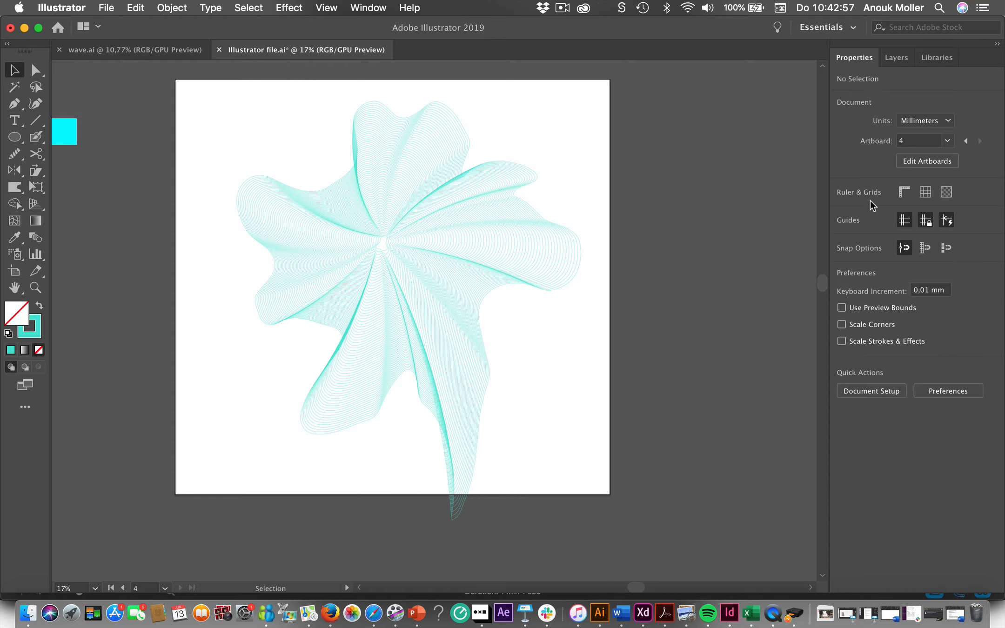
- Compare the blend at a 2 px stroke weight, then return it to 1 px
left_click(459, 336)
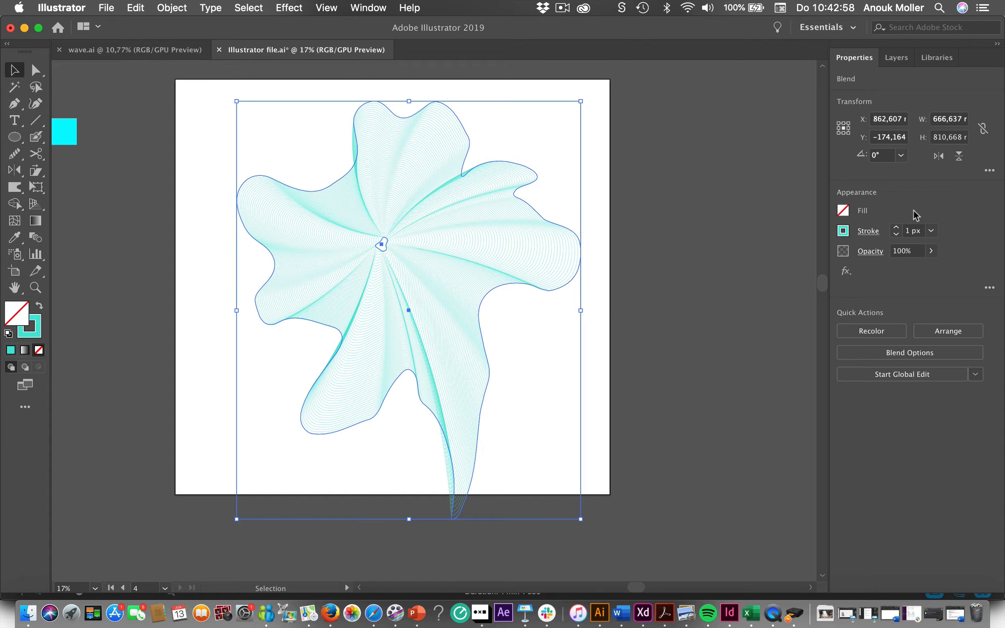
left_click(894, 228)
left_click(661, 312)
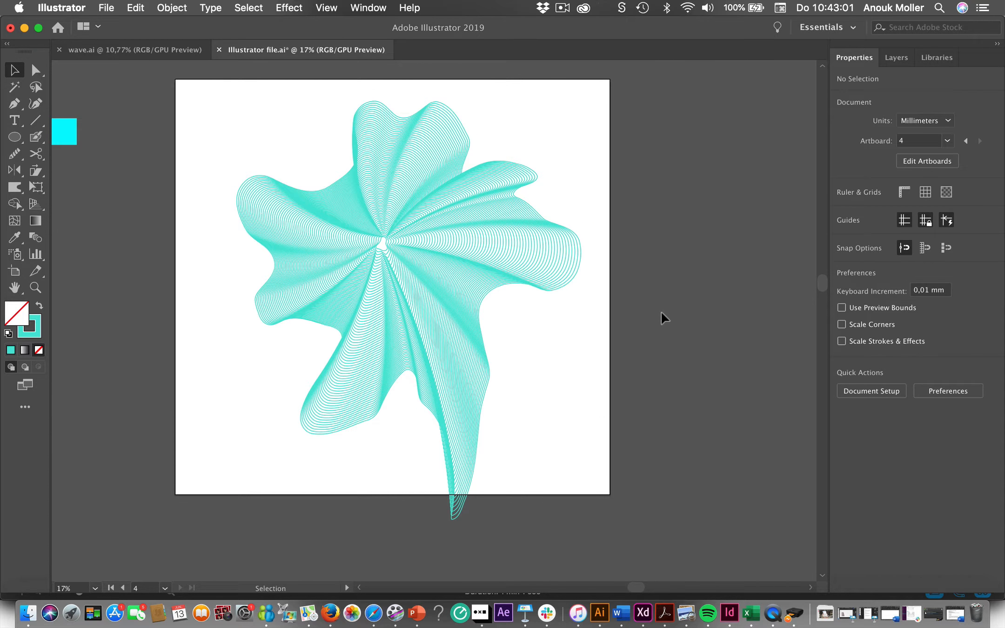
left_click(558, 284)
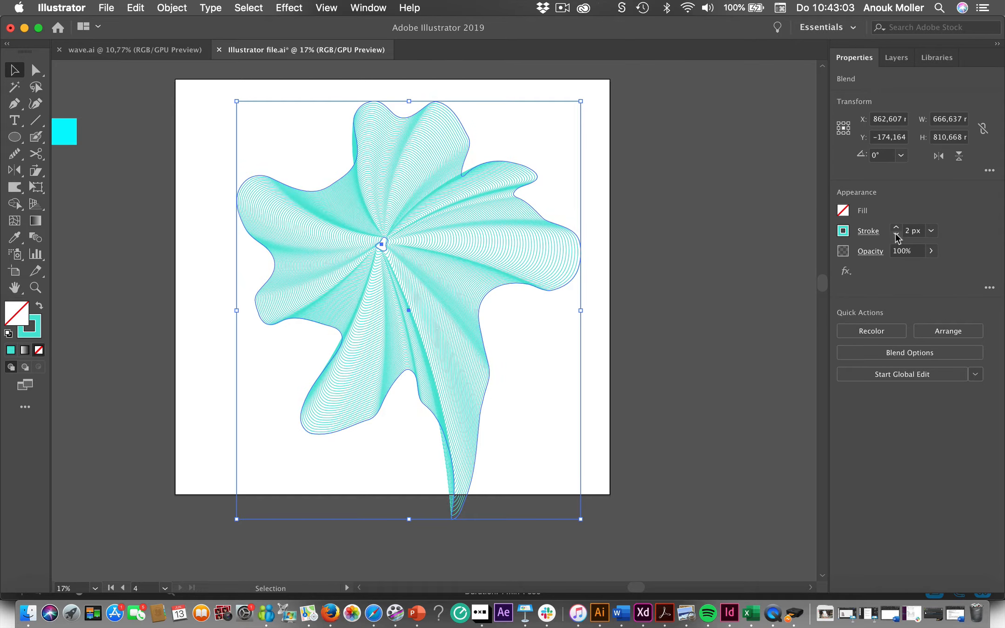
left_click(896, 234)
left_click(666, 300)
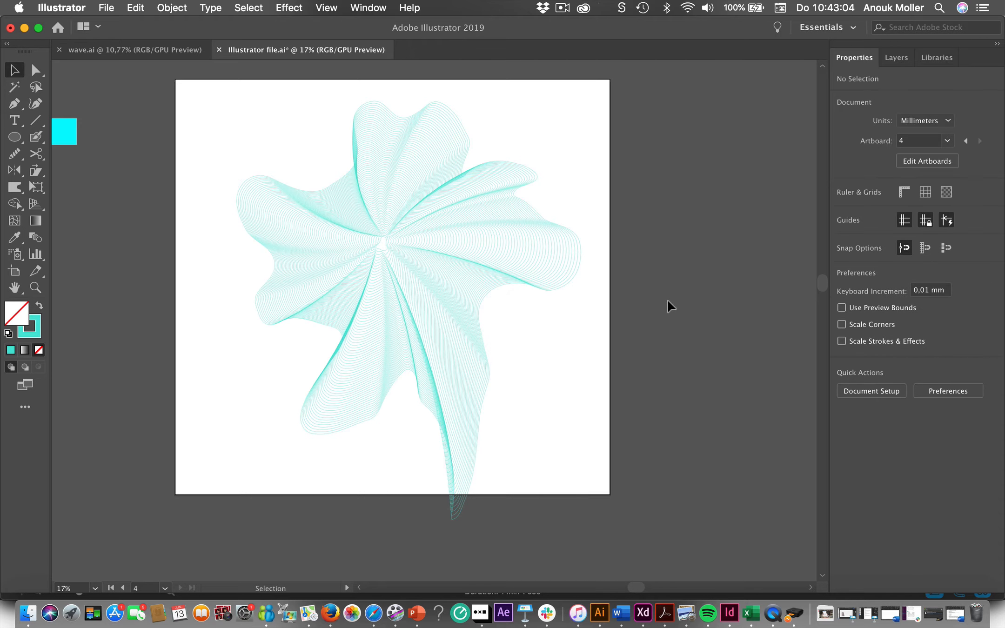
left_click(448, 272)
left_click(621, 298)
- Expand the appearance of the whole blend
left_click(573, 286)
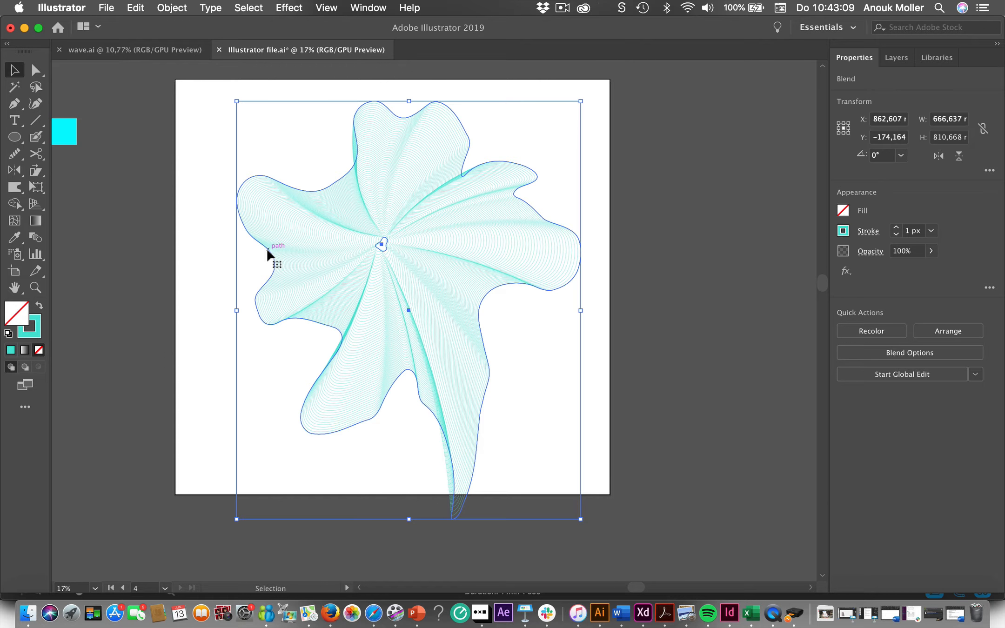
left_click(182, 8)
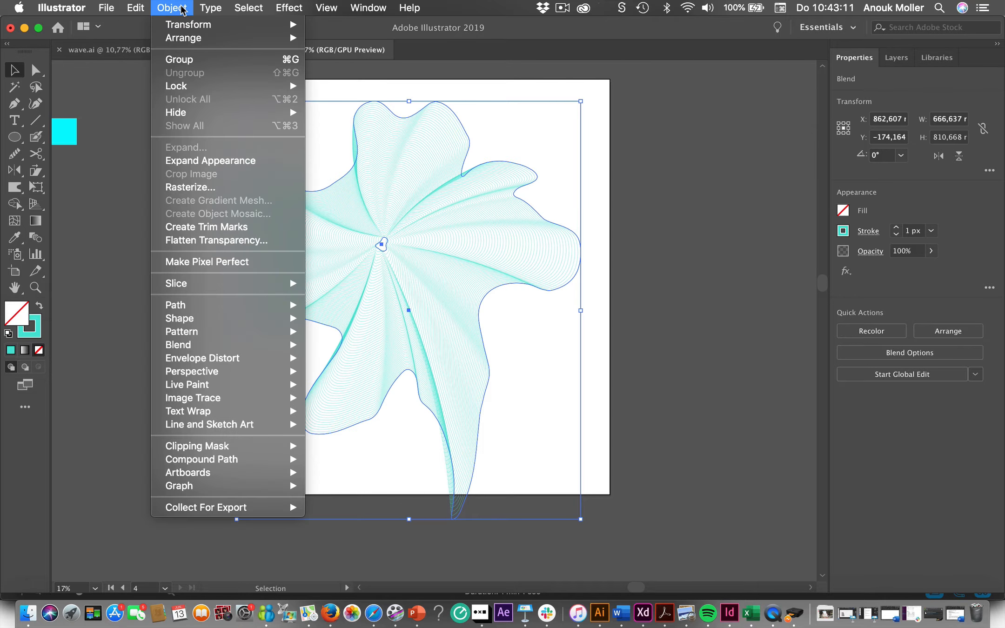
left_click(220, 161)
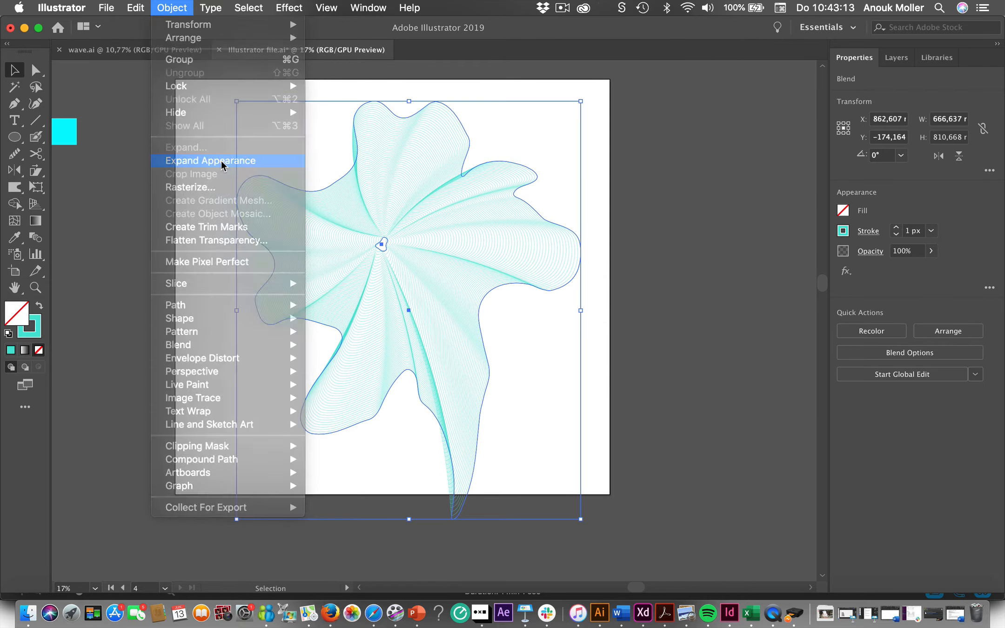
- Isolate the blend, check whether its individual in-between lines can be selected, and leave isolation mode
left_click(303, 233)
scroll(303, 233, "up", 3)
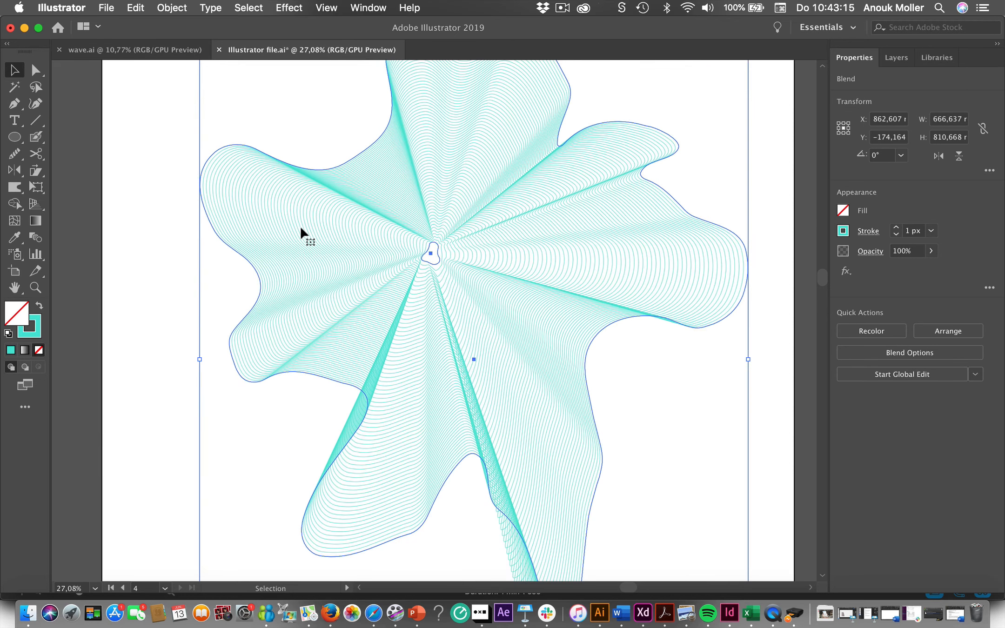
double_click(302, 232)
left_click(301, 228)
double_click(301, 228)
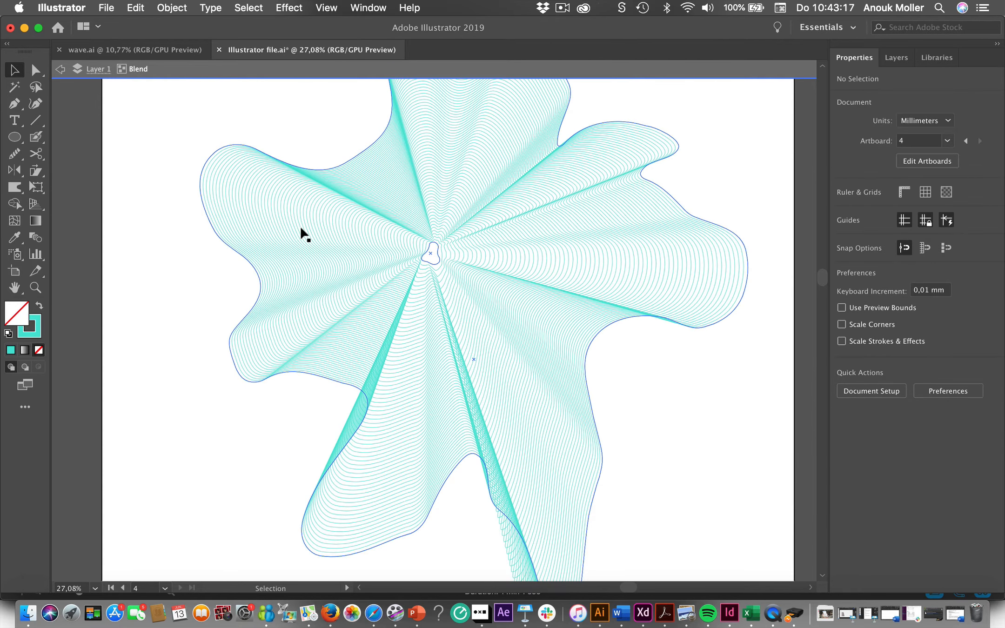
left_click(301, 228)
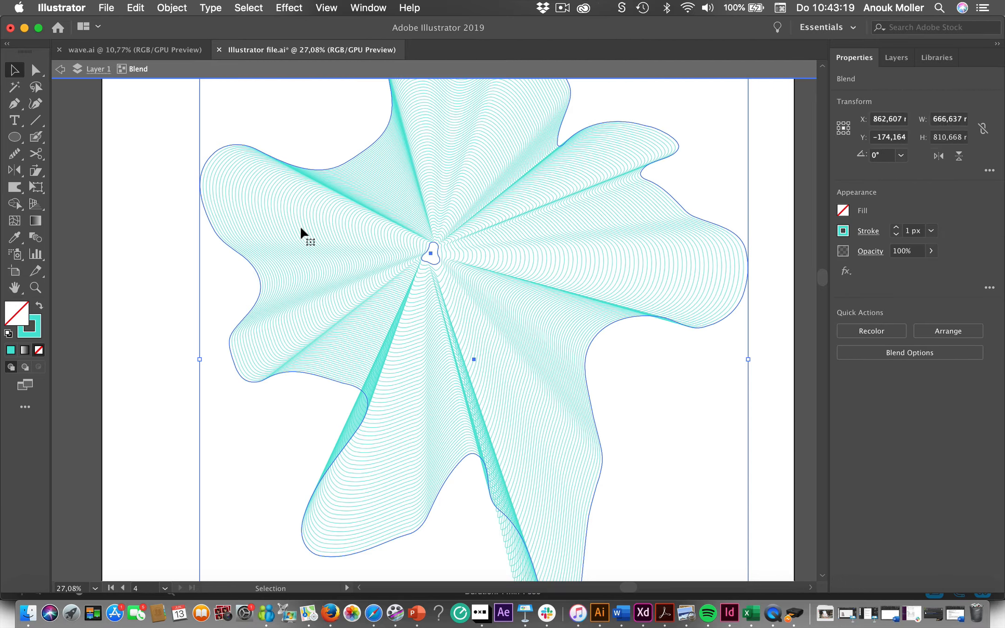
left_click(60, 71)
double_click(252, 214)
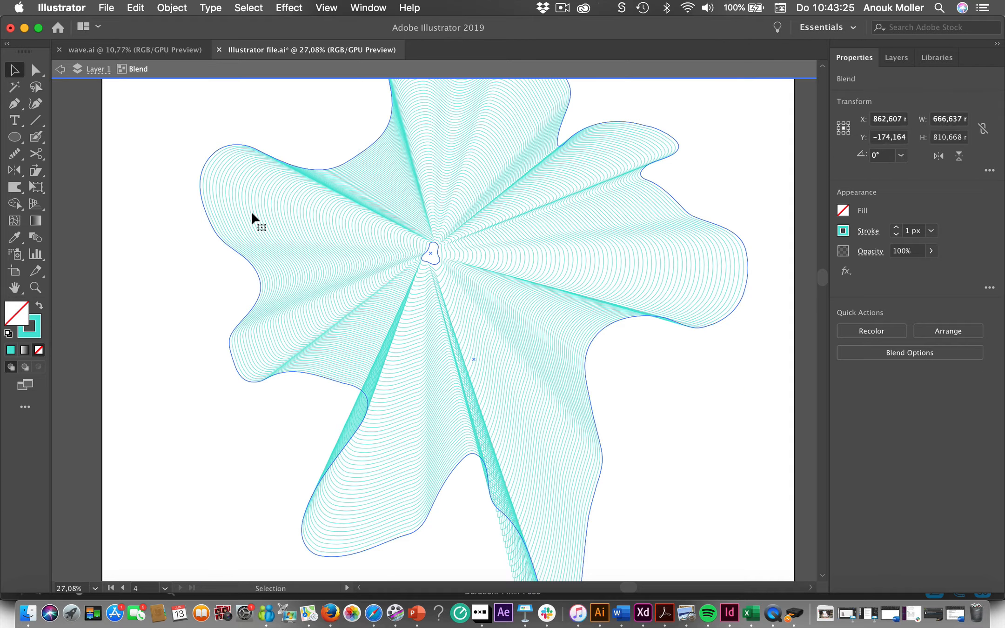
left_click(61, 71)
- Expand the blend with Object, Fill and Stroke enabled, and isolate the resulting group of lines
left_click(325, 240)
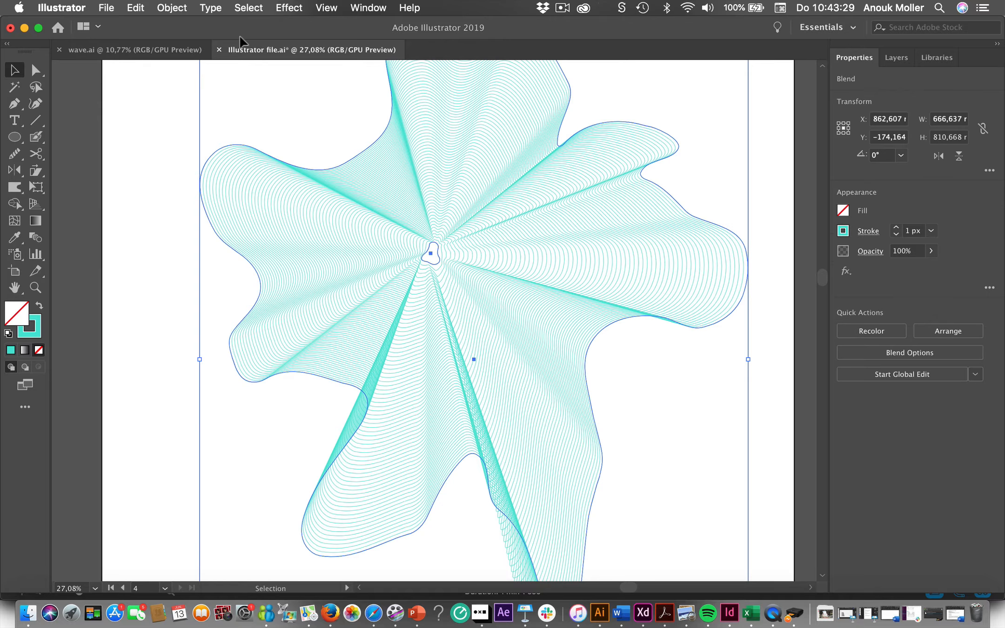
left_click(185, 10)
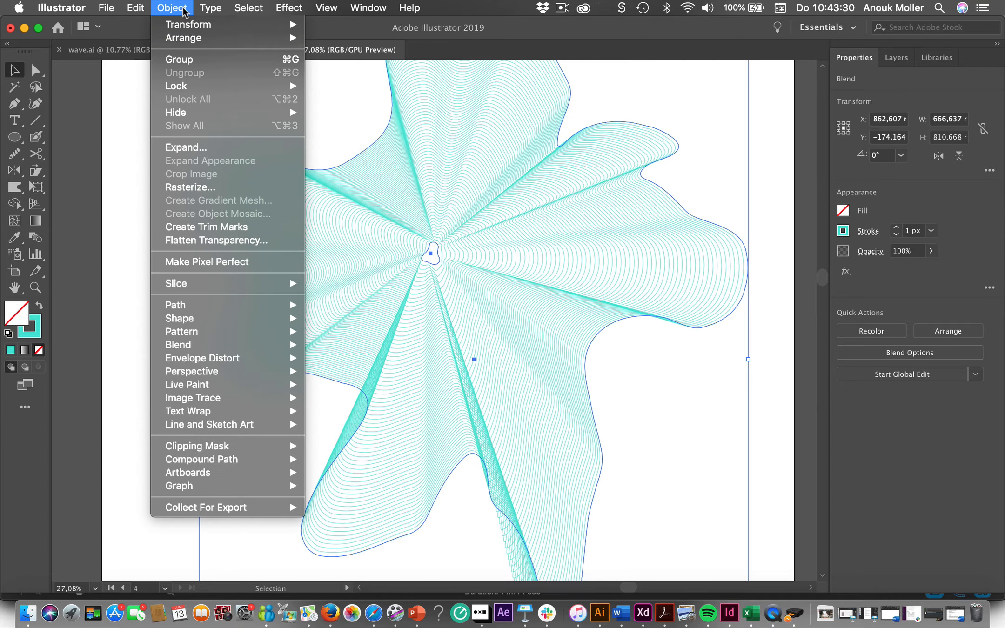
left_click(197, 148)
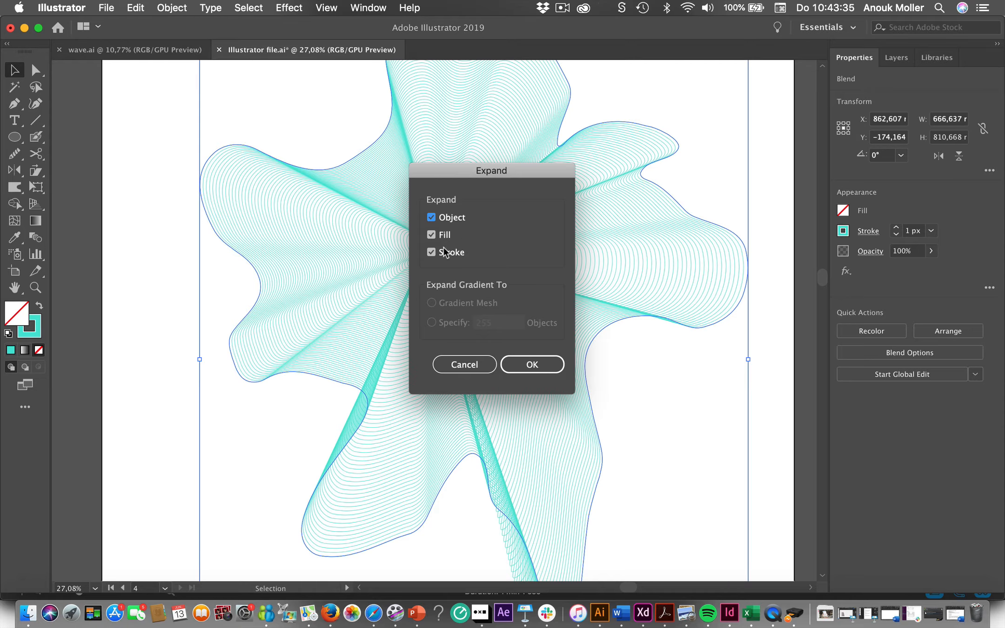
left_click(543, 363)
left_click(126, 391)
left_click(331, 264)
double_click(331, 265)
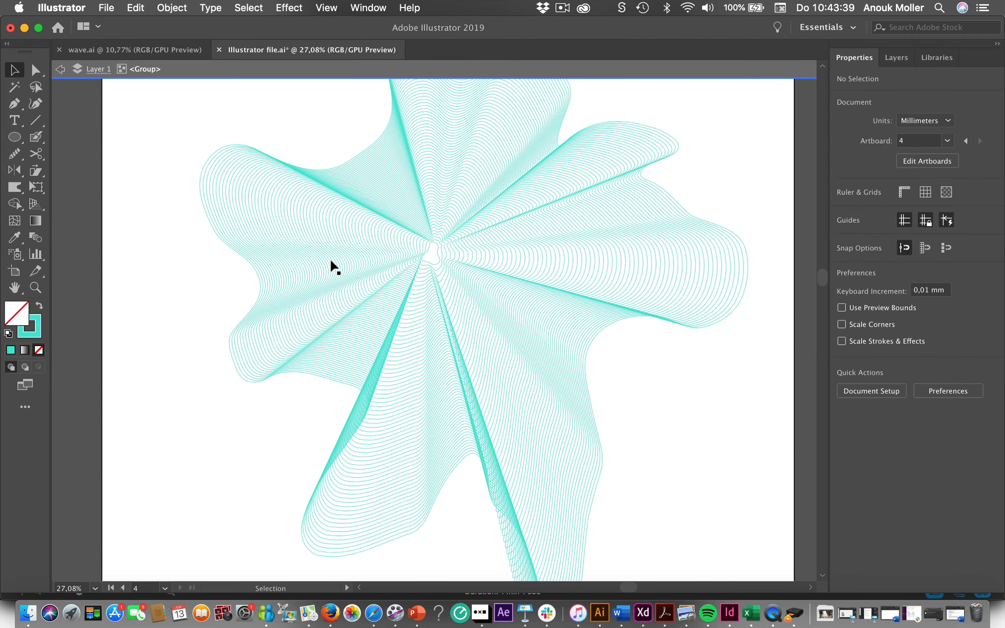
- Select several individual lines of the isolated group to check that each can be edited separately
left_click(332, 264)
left_click(294, 272)
left_click(279, 282)
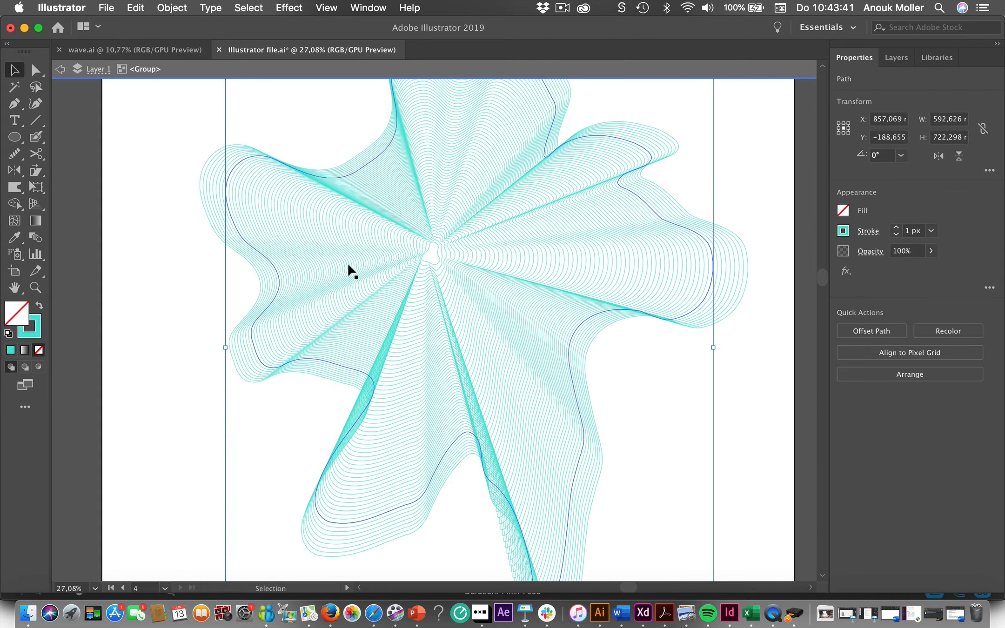
left_click(349, 269)
left_click(376, 269)
left_click(333, 282)
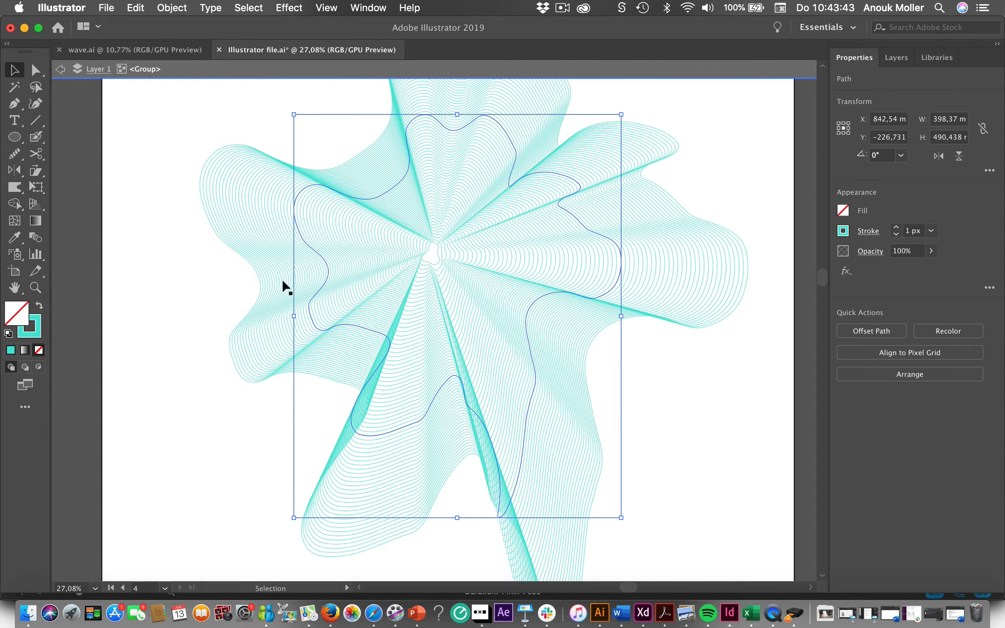
left_click(283, 287)
left_click(266, 284)
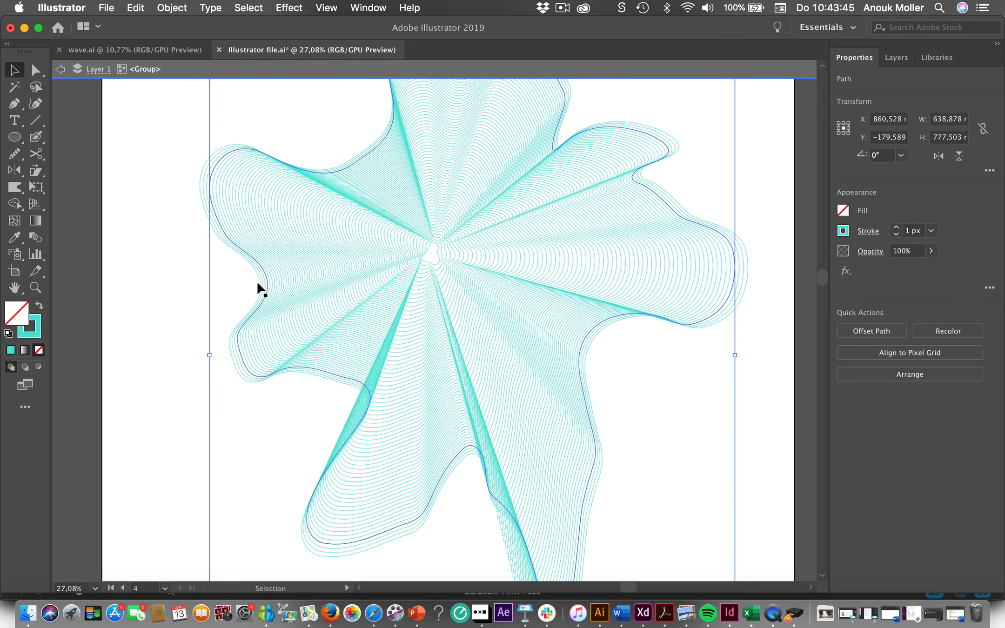
- Set the outermost line's stroke weight to 5 px, leave isolation mode and inspect the whole graphic
left_click(258, 282)
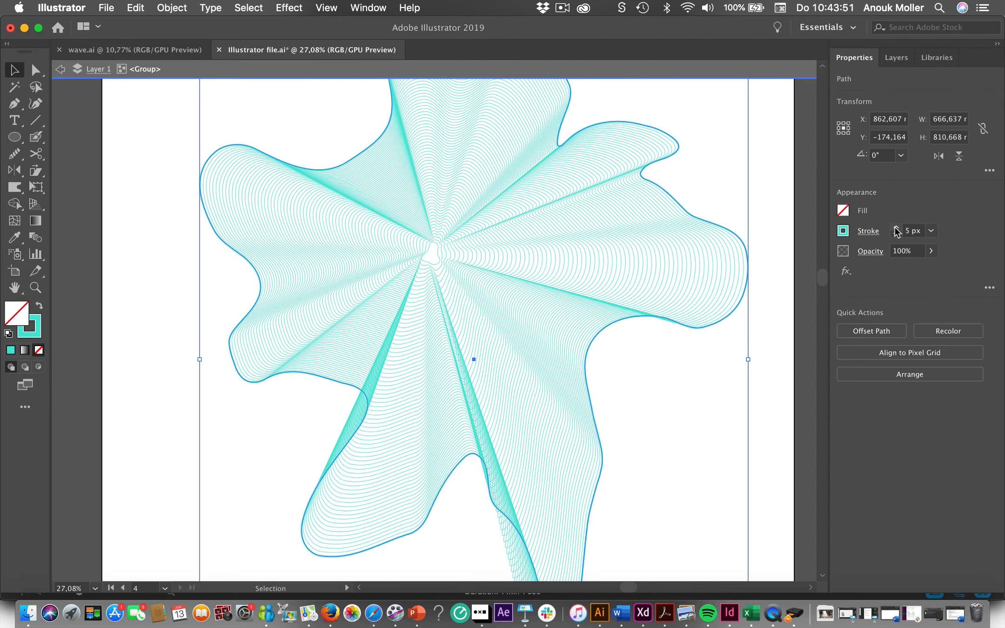
left_click(758, 304)
scroll(781, 298, "down", 5)
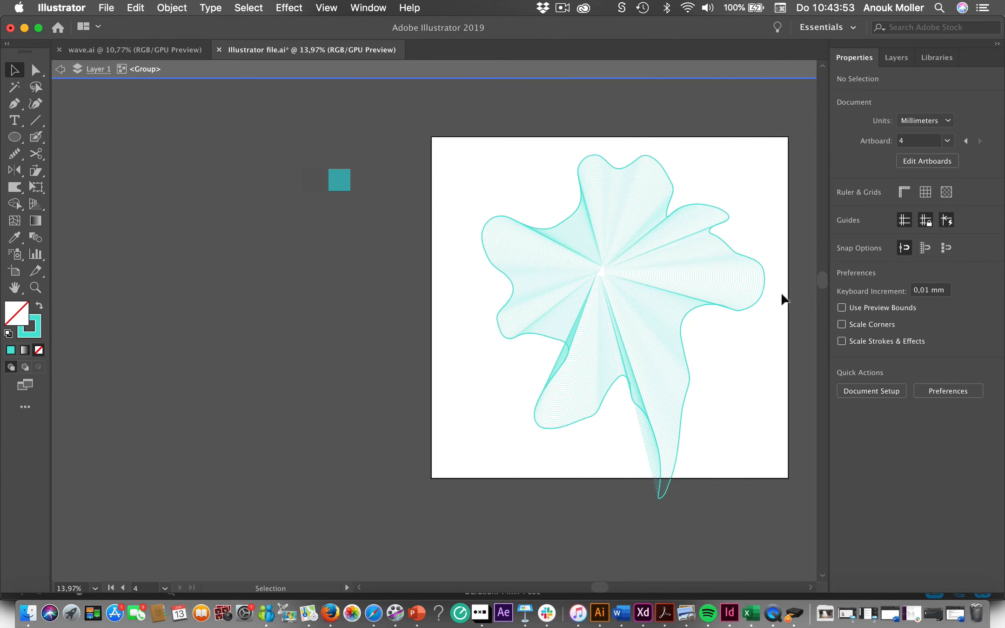
scroll(783, 298, "right", 5)
key("Escape")
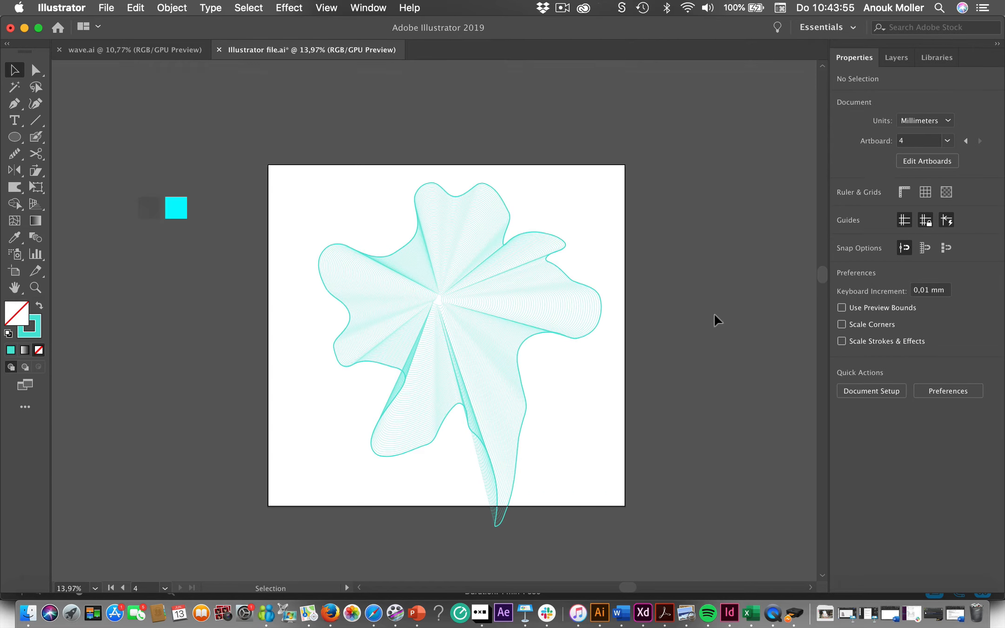
scroll(586, 383, "up", 5)
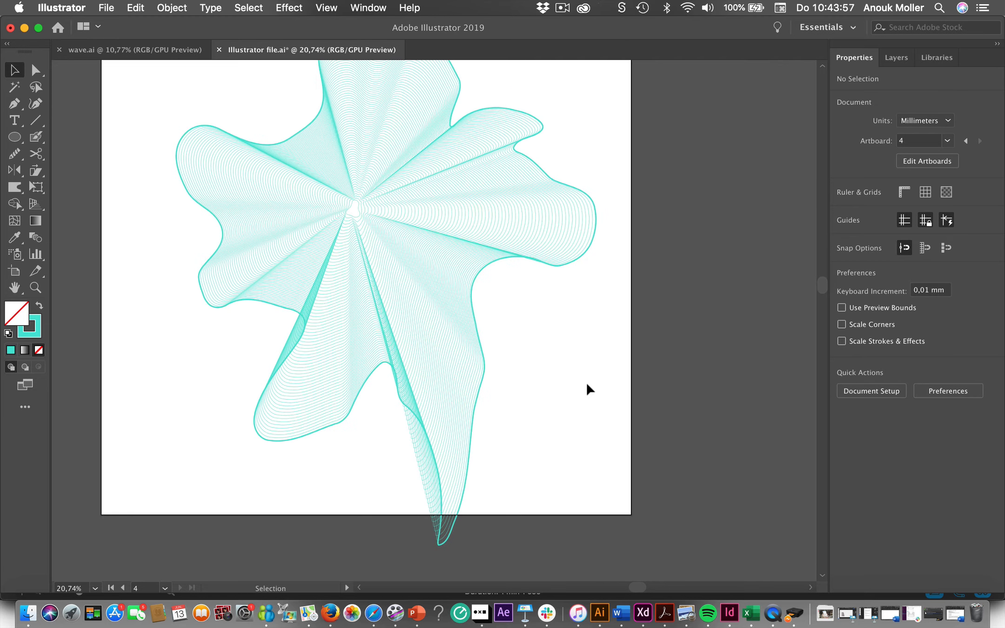
scroll(587, 383, "down", 6)
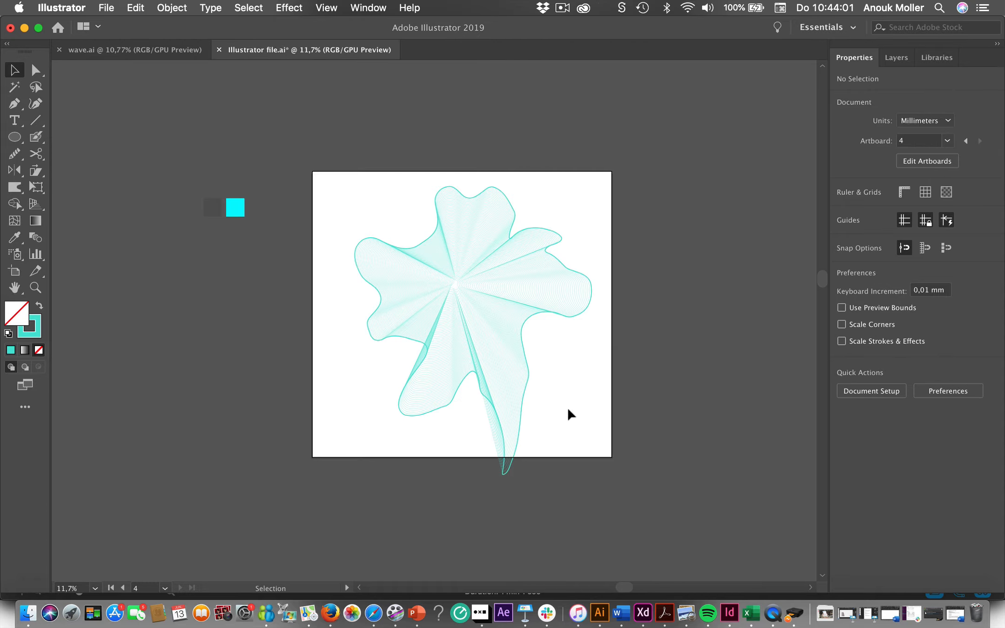
scroll(571, 414, "up", 5)
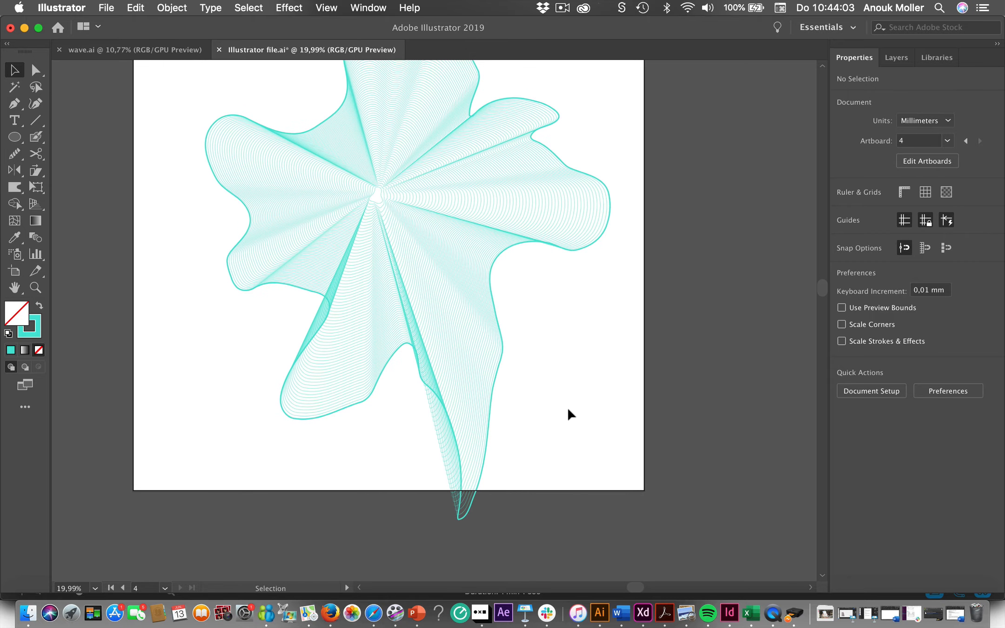
scroll(572, 413, "down", 3)
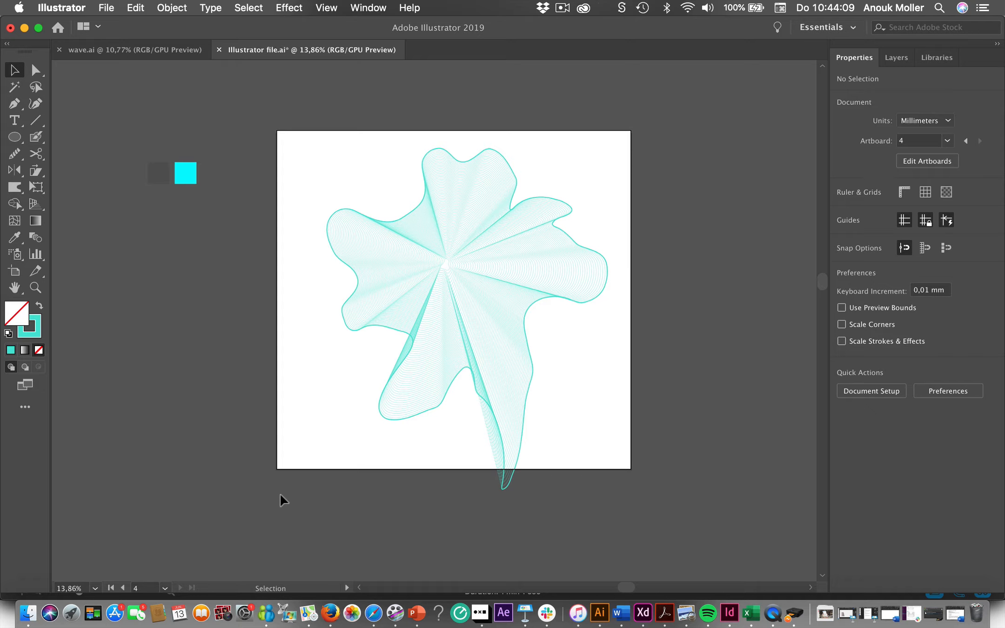
- Undo the outline thickening and the expansion, going back to the editable blend with a 2 px stroke
left_click(459, 365)
left_click(222, 437)
key("super+z")
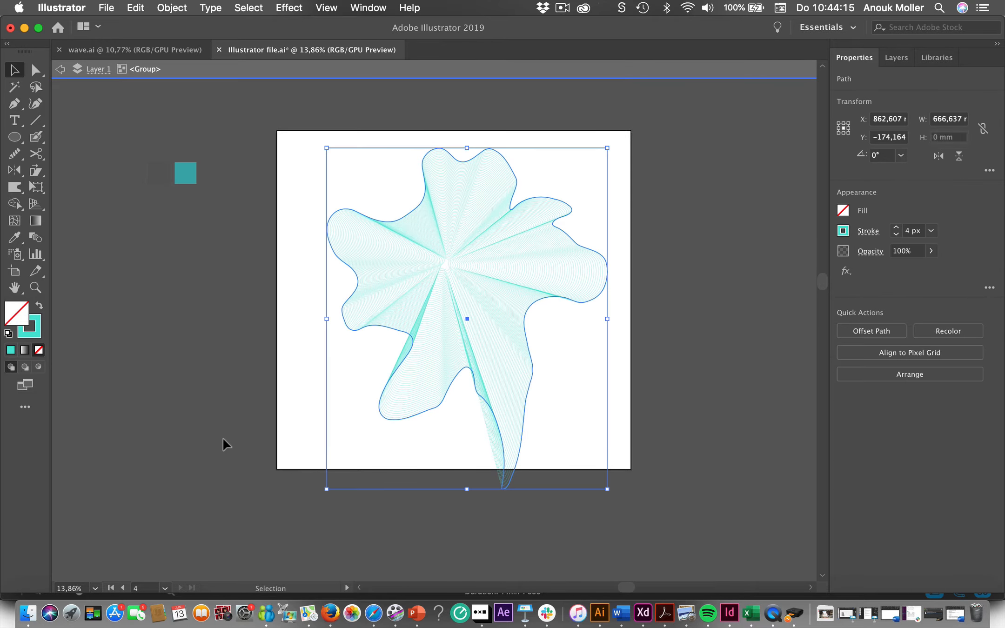
key("super+shift+z")
key("super+z")
key("super+shift+z")
key("super+z")
key("super+shift+z")
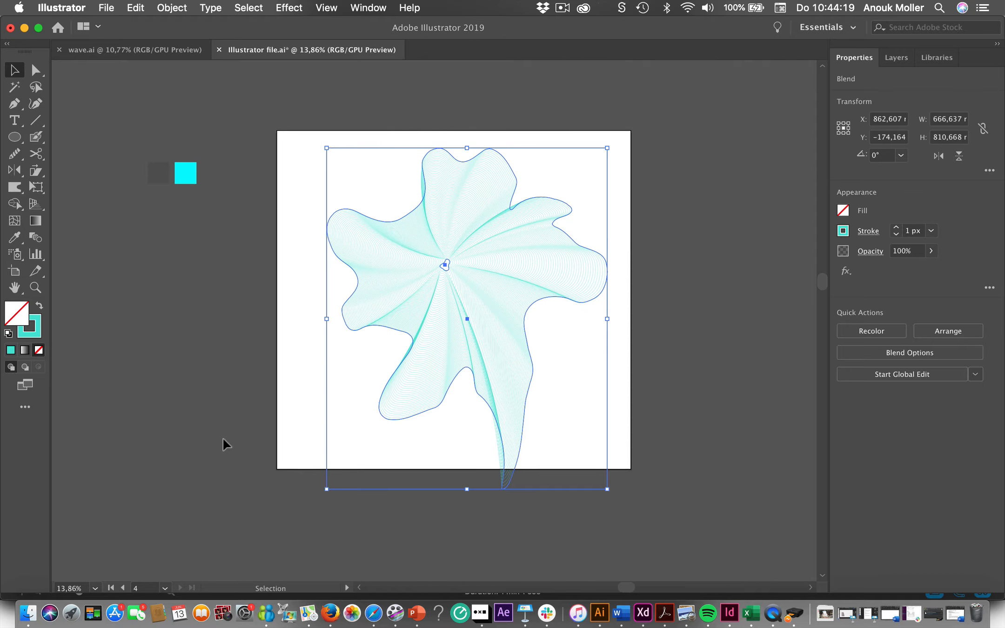
key("super+shift+z")
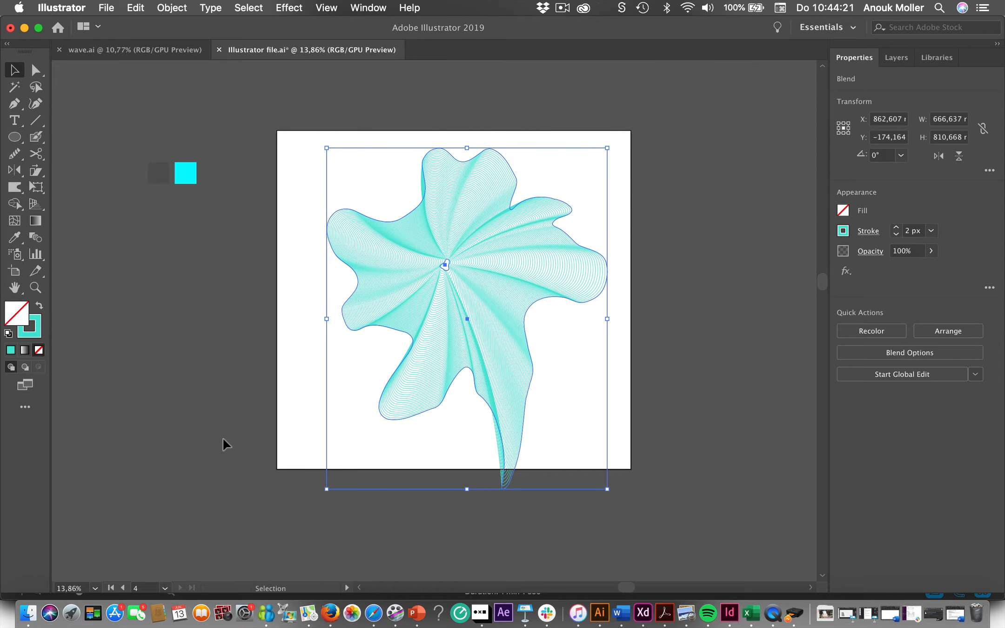
- Duplicate the turquoise blend onto the empty canvas beside the artboard
left_click(224, 438)
left_click(420, 344)
scroll(420, 343, "up", 5)
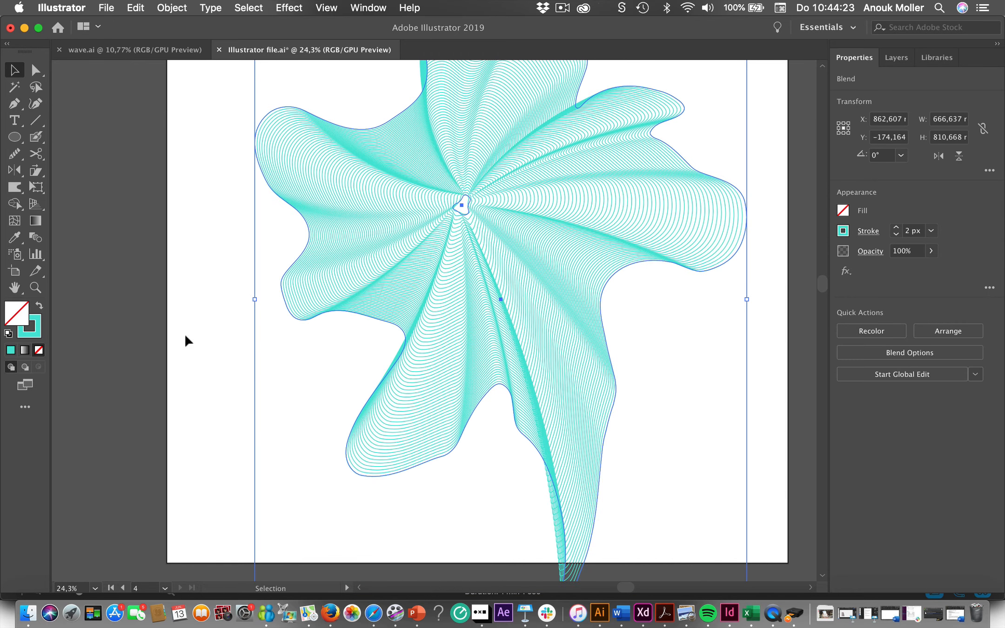
double_click(381, 303)
key("super+0")
left_click(337, 323)
double_click(544, 332)
left_click(348, 334)
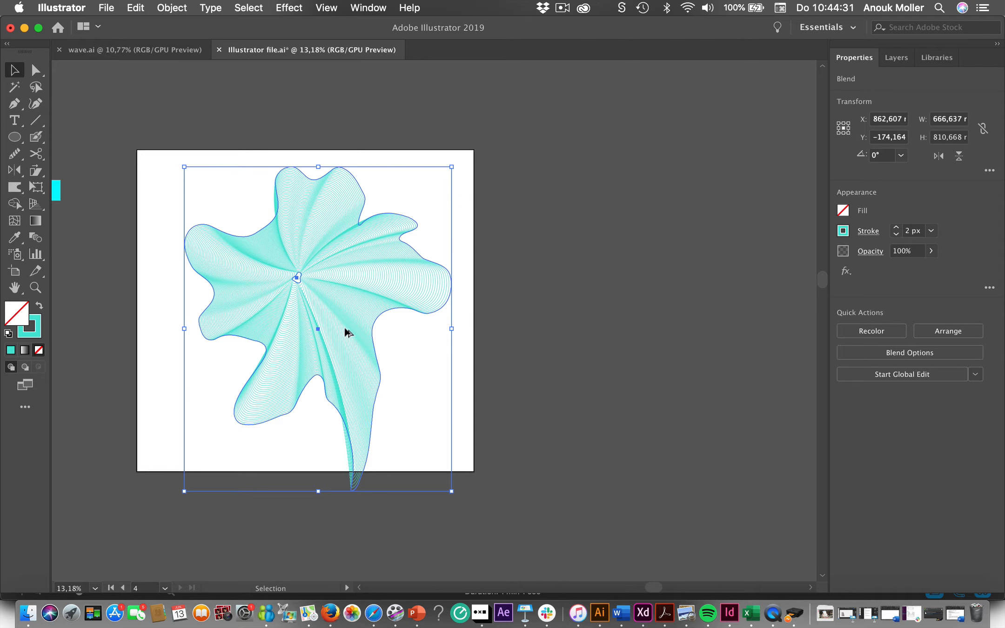
left_click_drag(348, 333, 716, 314)
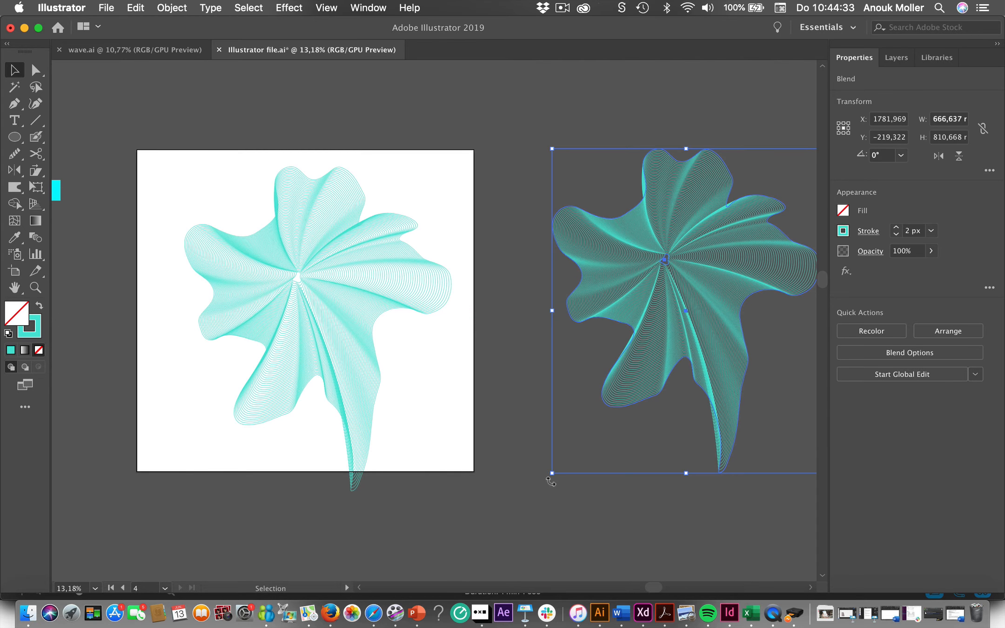
left_click(521, 499)
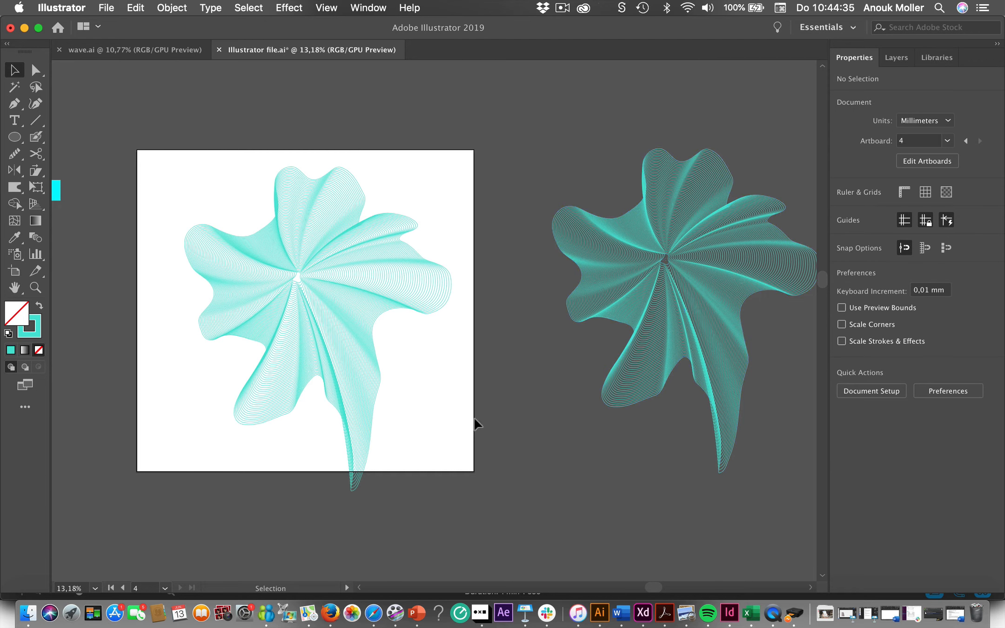
- Isolate the blend on the artboard and recolour the stroke of its small centre shape to light pink
left_click(336, 377)
scroll(336, 376, "up", 4)
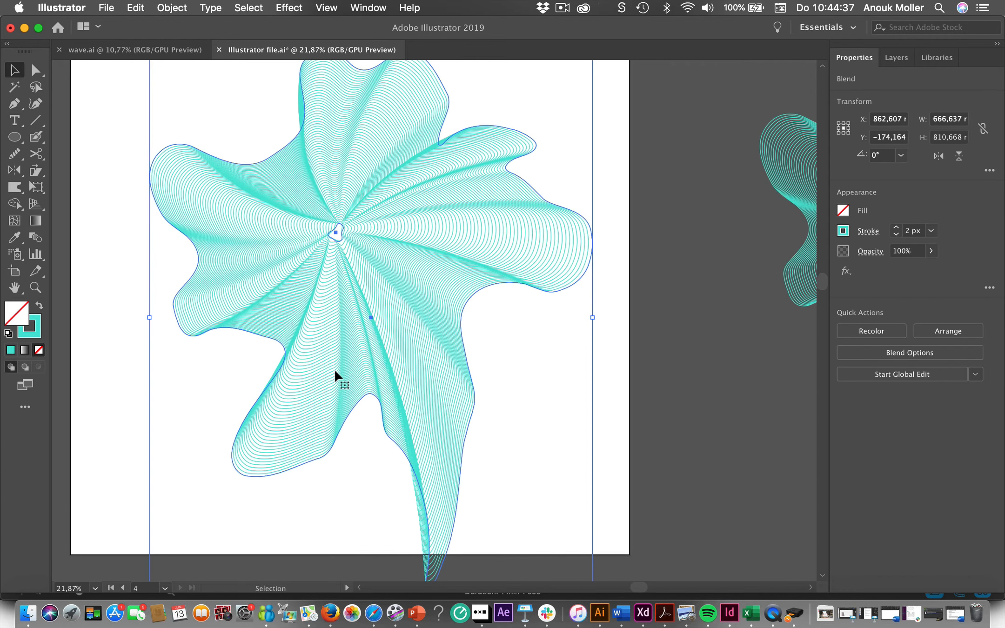
double_click(336, 234)
left_click(336, 234)
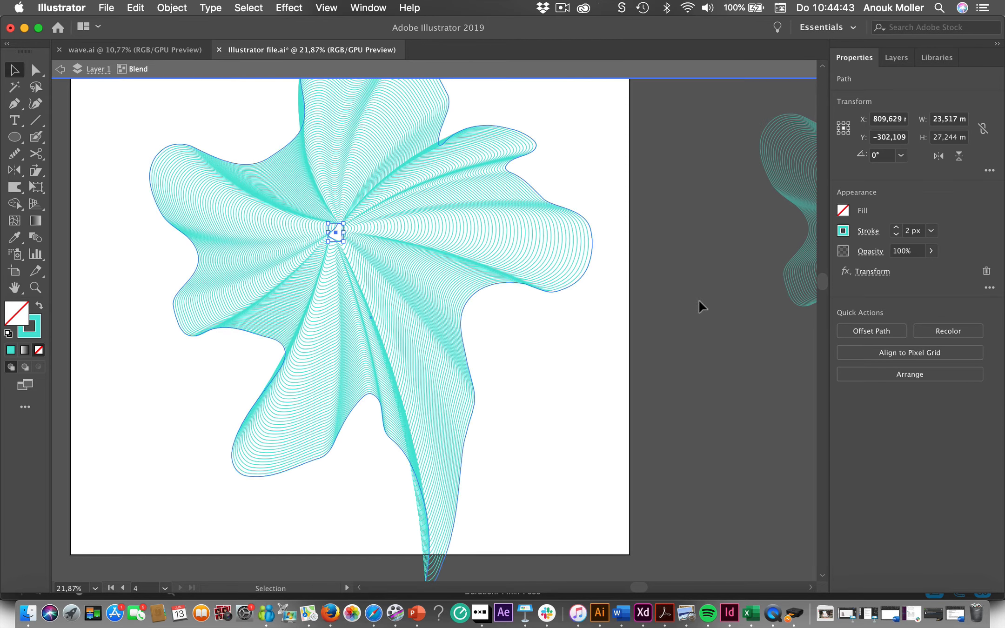
left_click(843, 232)
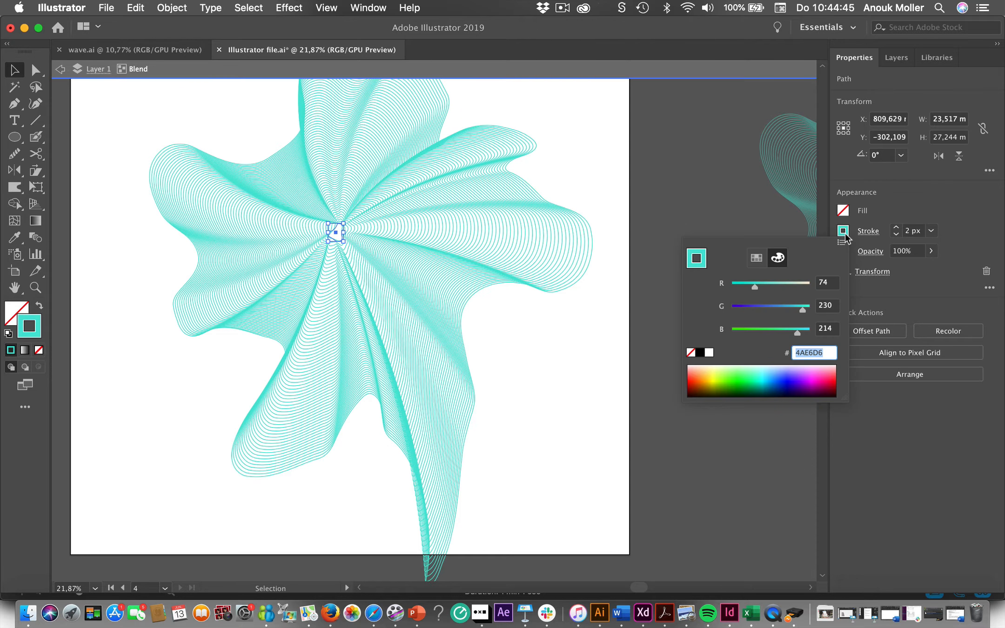
left_click(782, 286)
mouse_move(782, 286)
left_mouse_down()
mouse_move(807, 286)
mouse_move(792, 313)
left_mouse_up()
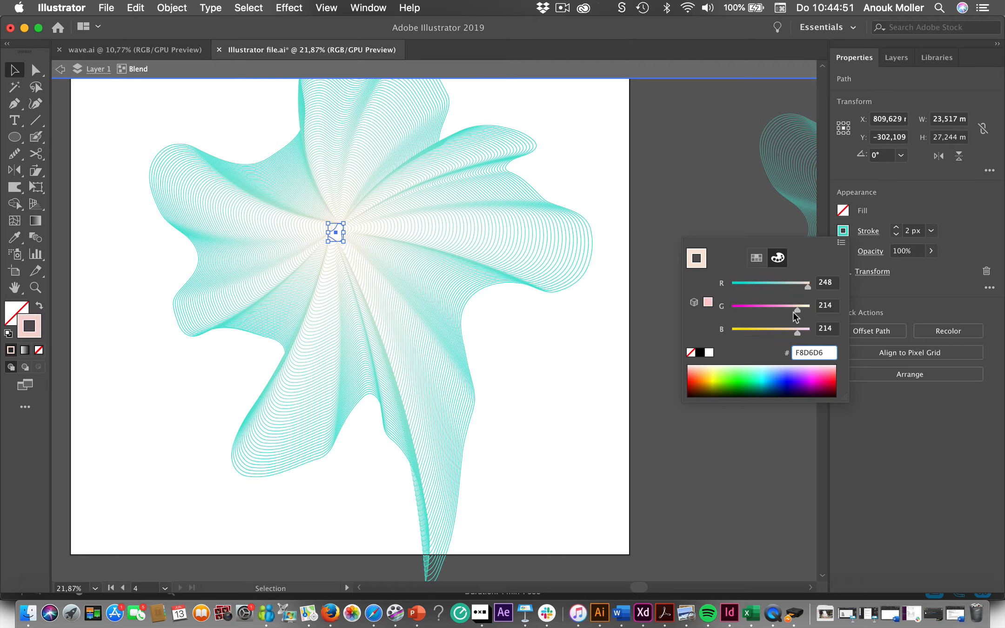
left_click(571, 451)
scroll(571, 451, "down", 3)
left_click(571, 451)
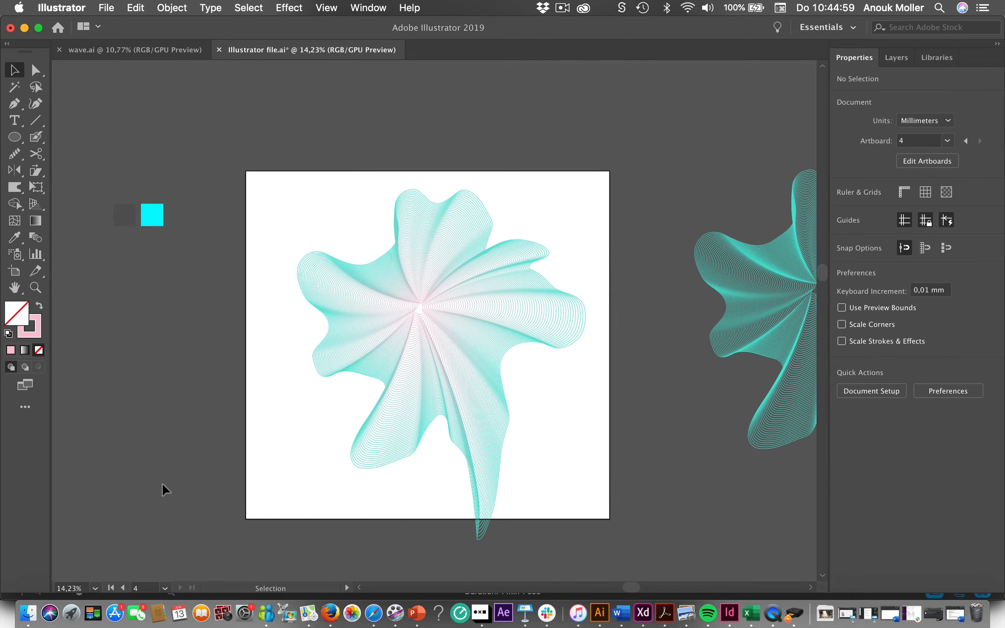
- Set the stroke weight of the blend's pink centre shape to 6 px
scroll(162, 483, "up", 3)
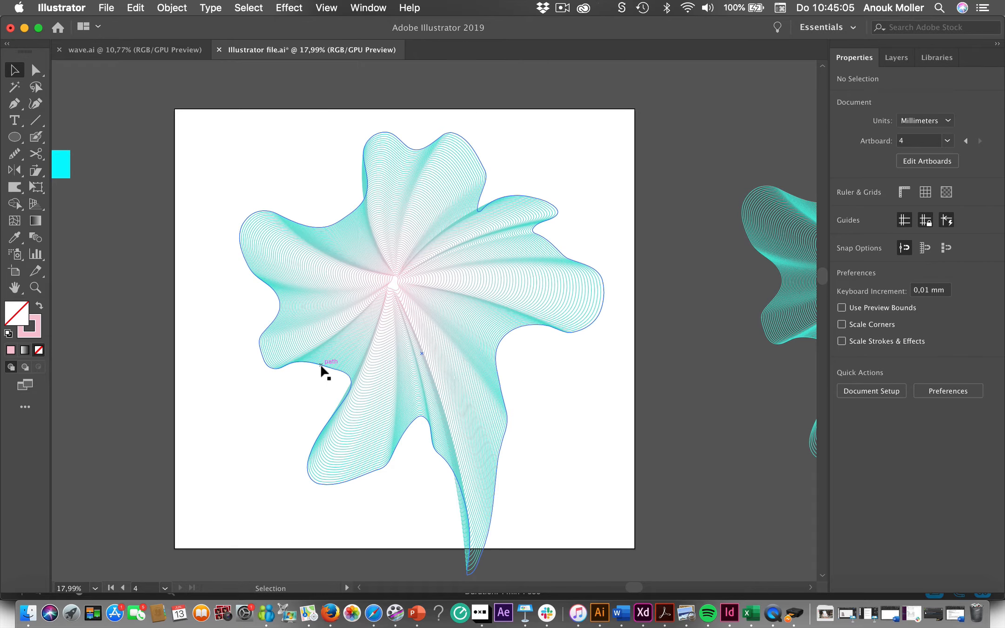
double_click(391, 287)
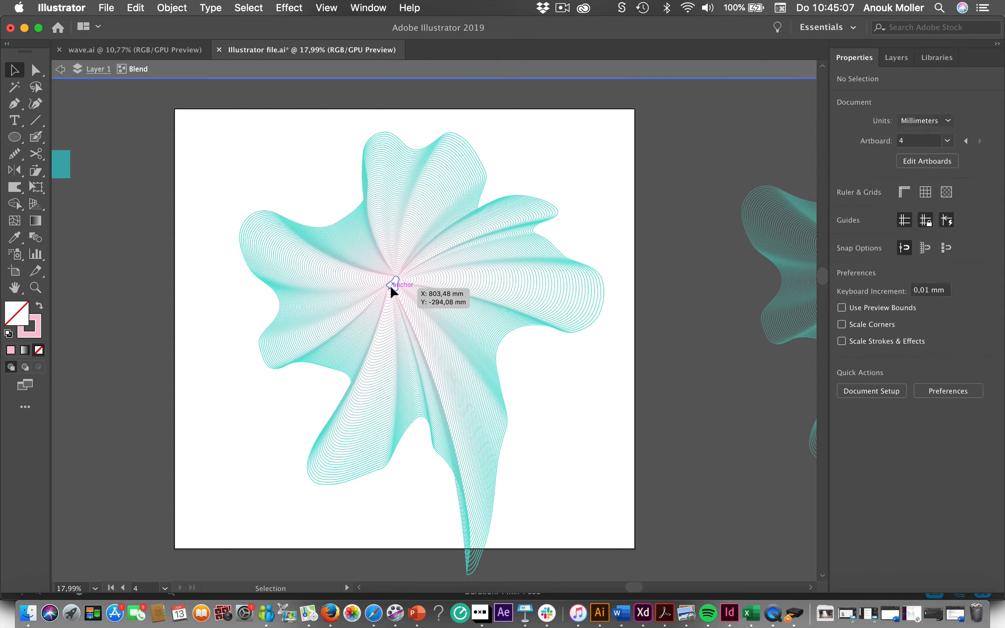
left_click(390, 285)
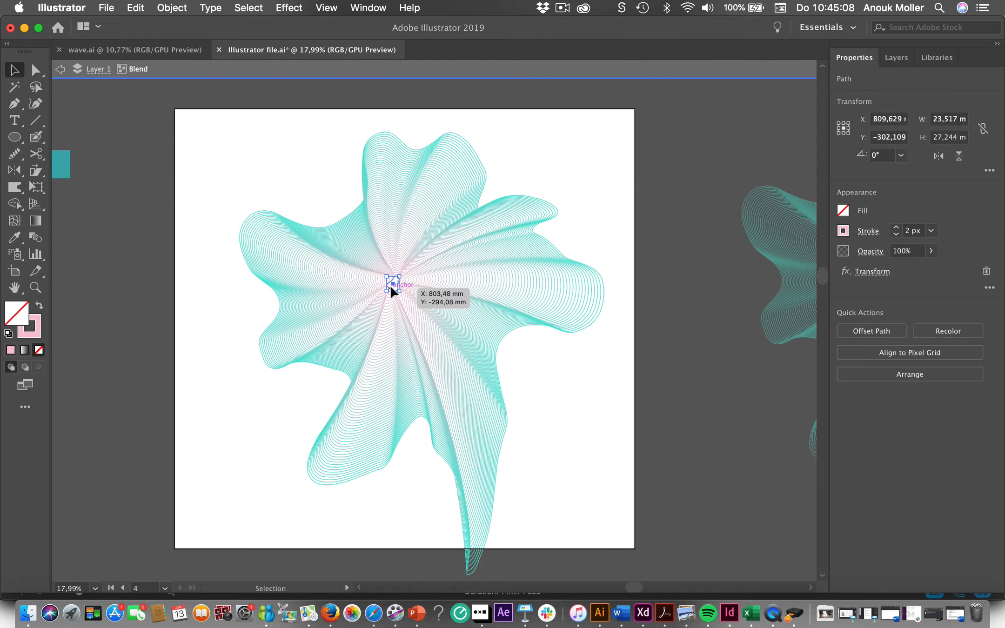
left_click(895, 228)
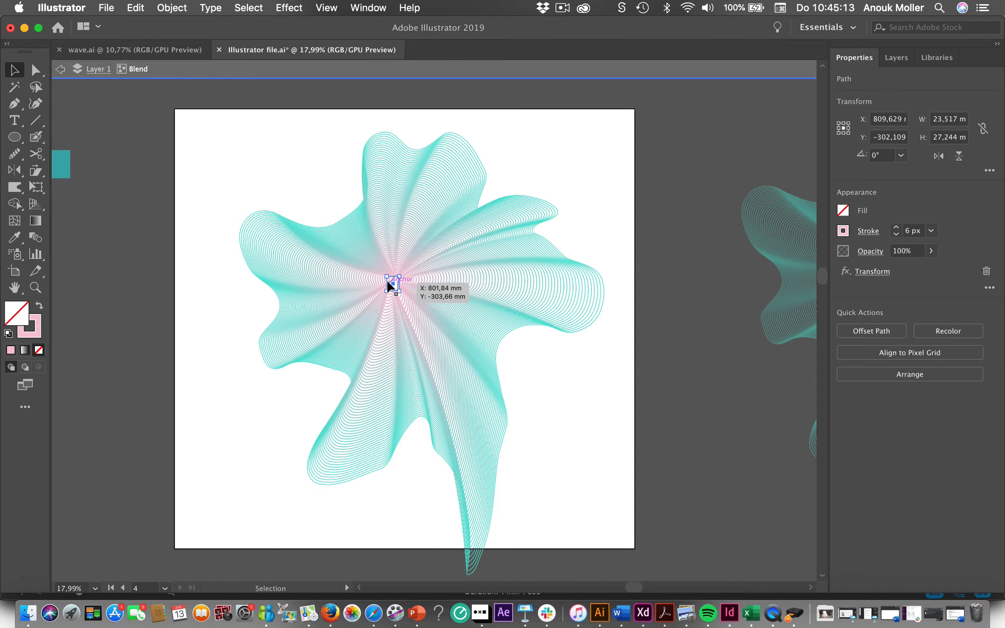
left_click(214, 414)
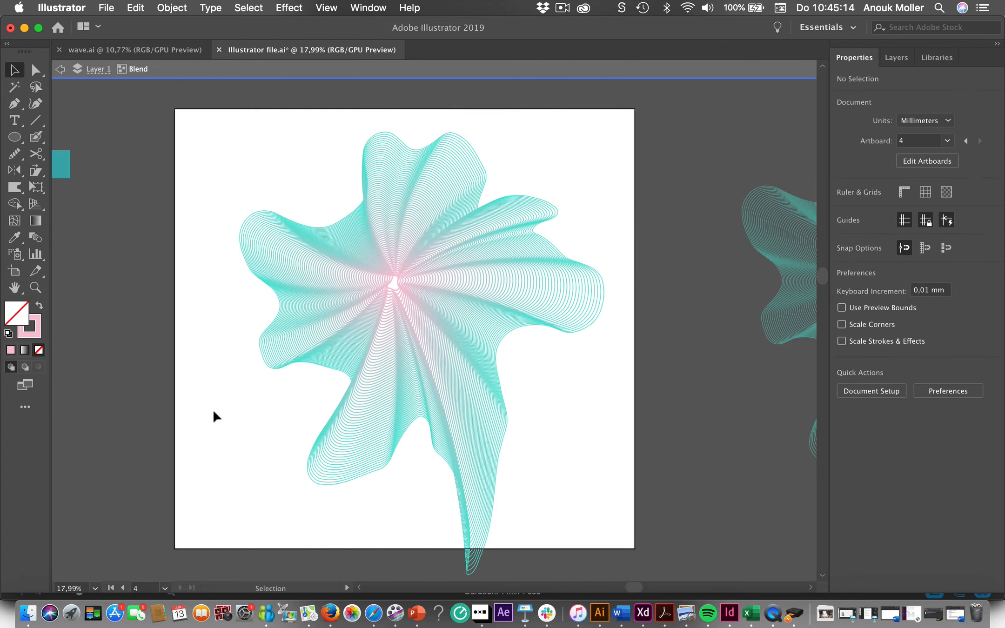
- Thin the stroke of the blend's outer outline to below 1 px and inspect the fading effect
left_click(318, 365)
left_click(896, 234)
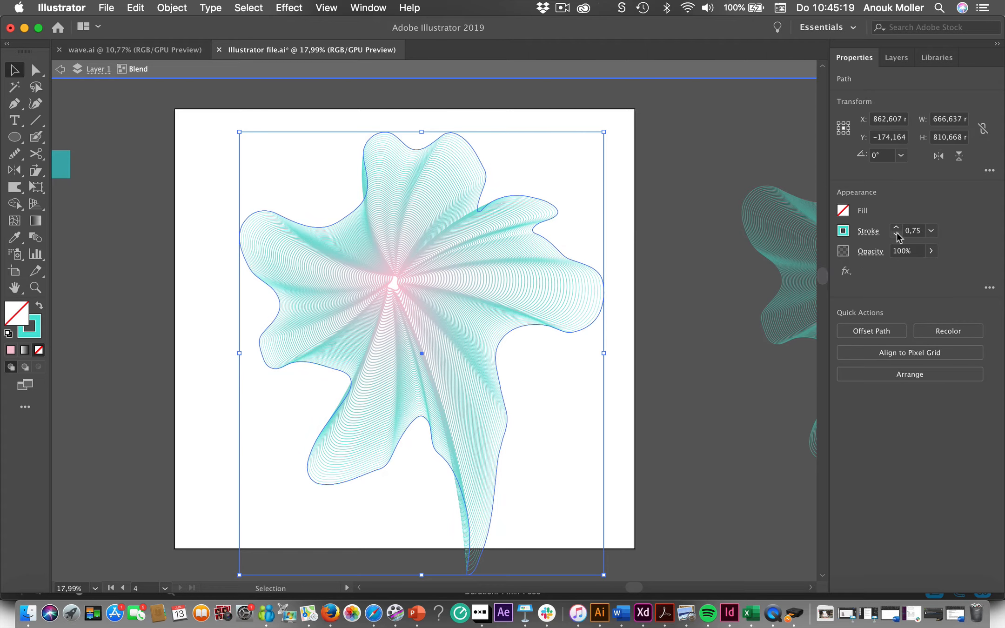
left_click(625, 349)
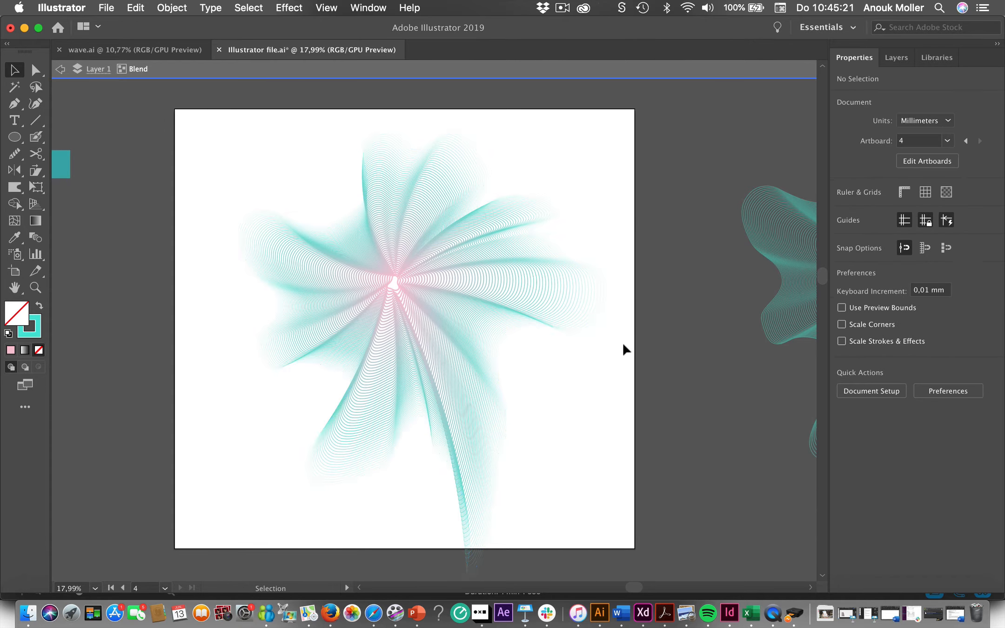
scroll(247, 443, "up", 2)
scroll(392, 292, "up", 2)
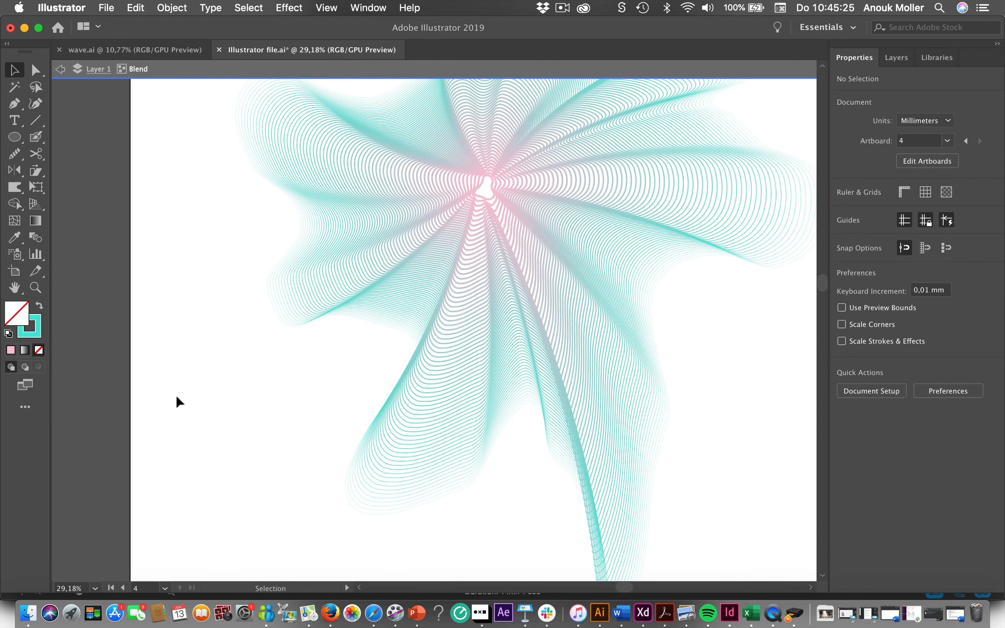
scroll(176, 395, "down", 4)
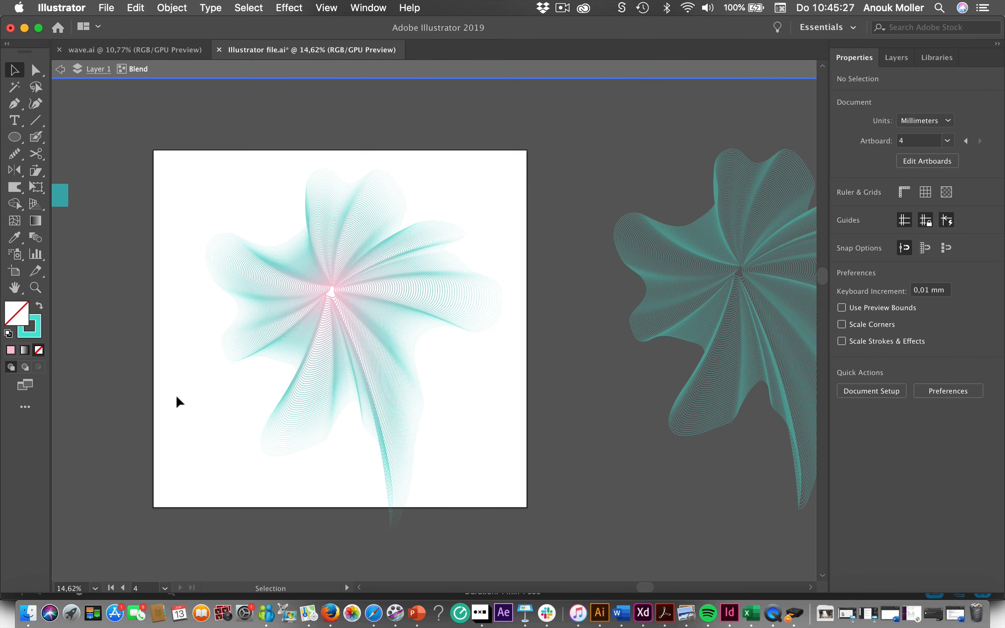
scroll(176, 395, "up", 1)
- Delete the pink-centred blend and place a copy of the spare turquoise blend on the artboard
left_click(298, 327)
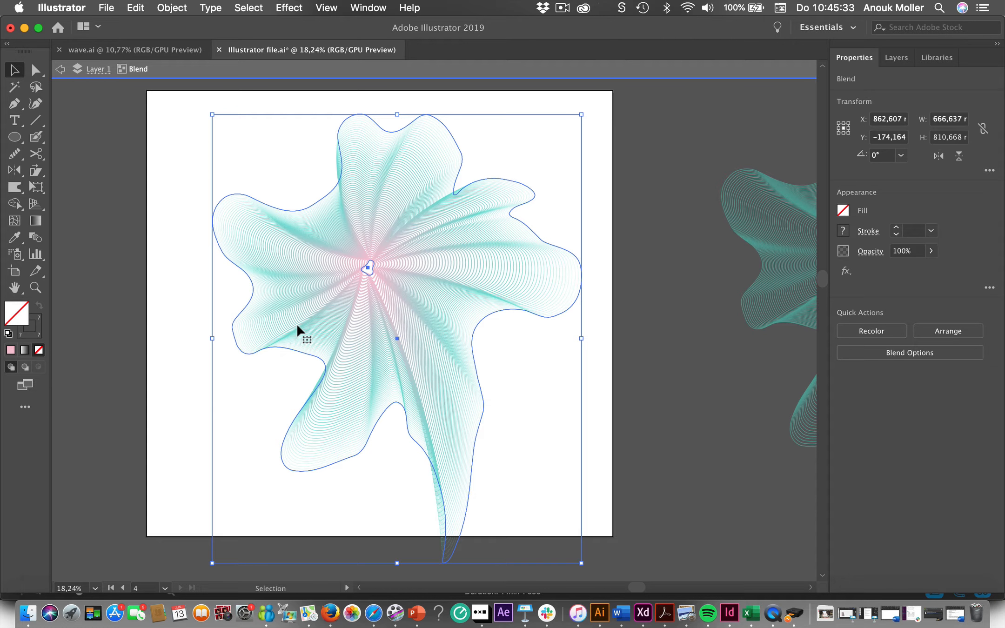
key("Delete")
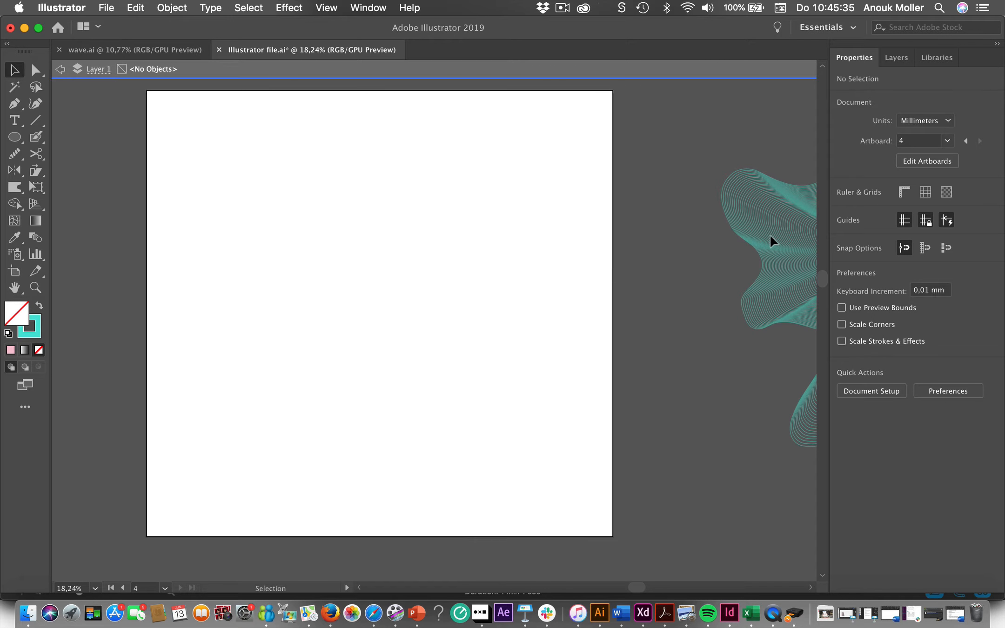
left_click(794, 257)
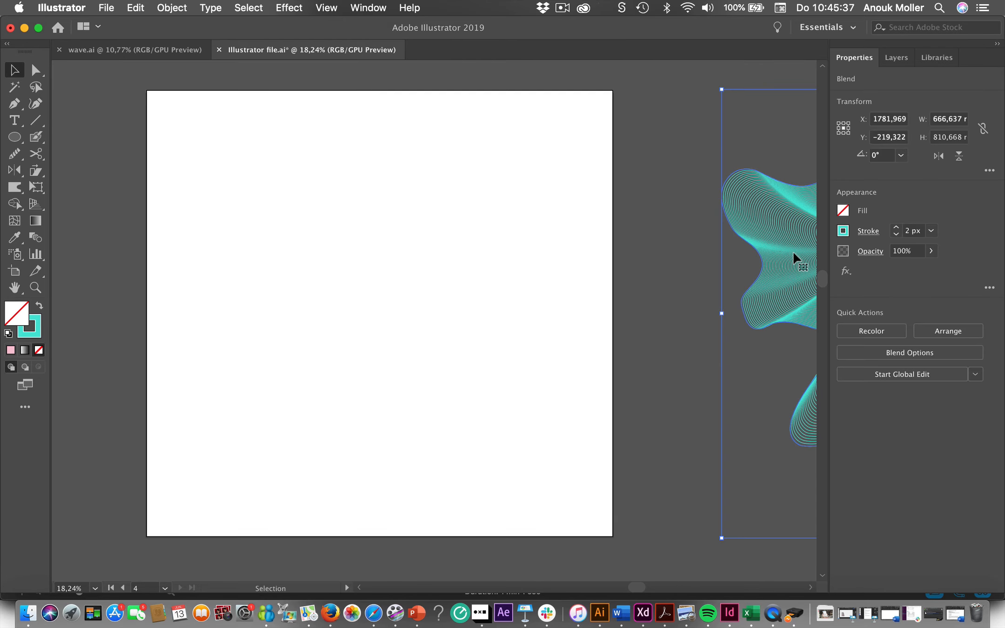
key("super")
key("super+v")
left_click_drag(403, 255, 361, 272)
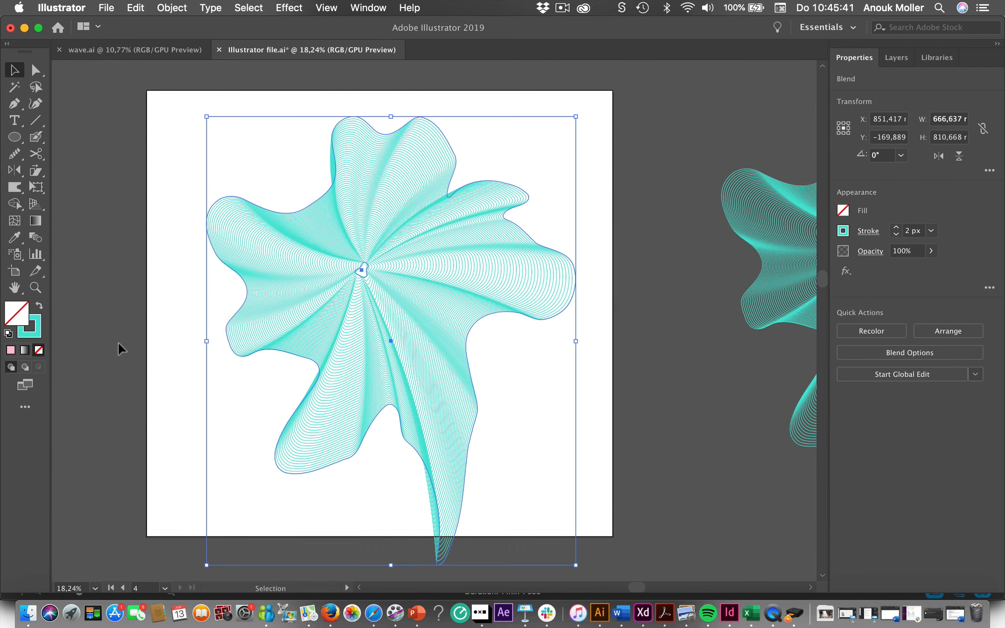
- Expand the turquoise blend on the artboard into separate paths, and expand its small centre shape with object, fill and stroke included
left_click(142, 348)
left_click(367, 340)
left_click(181, 10)
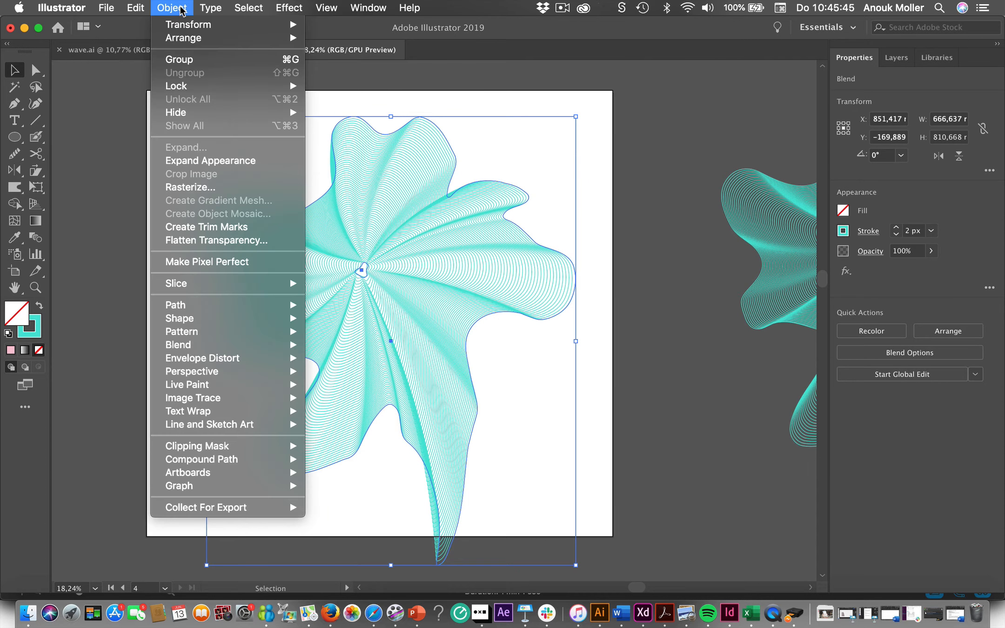
left_click(198, 160)
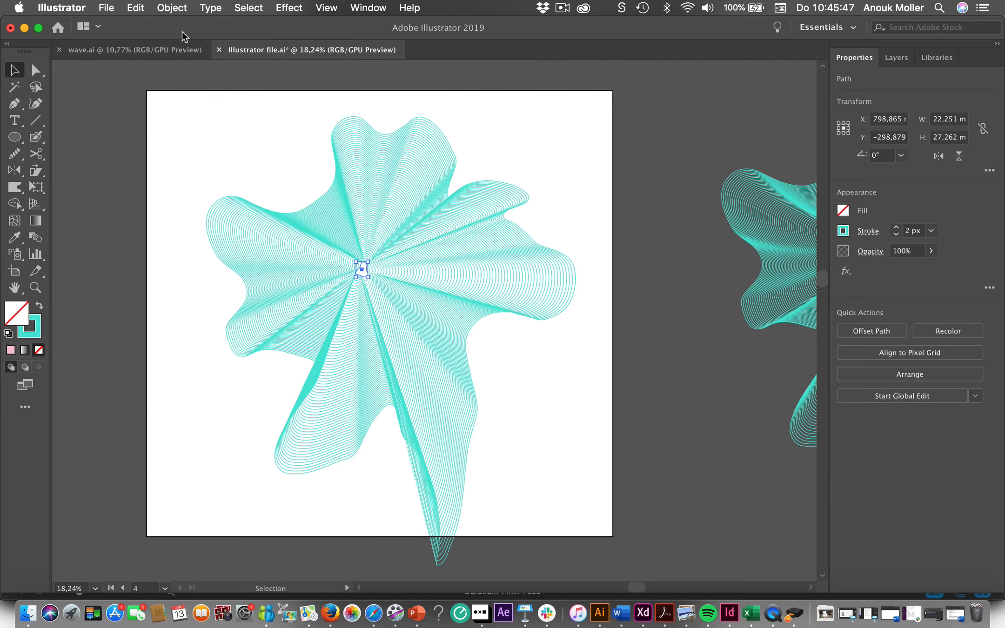
left_click(178, 10)
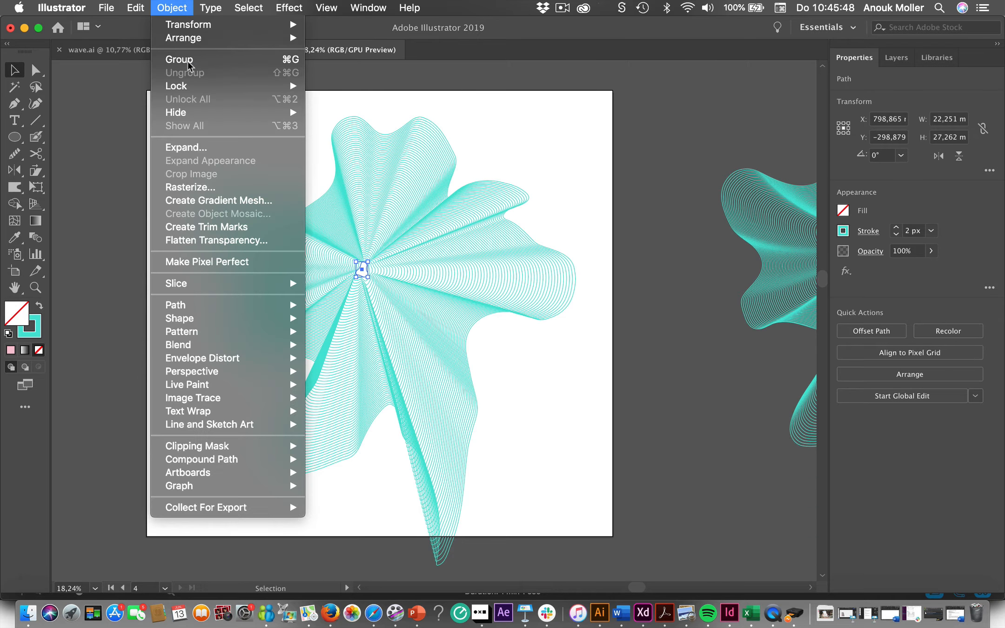
left_click(184, 153)
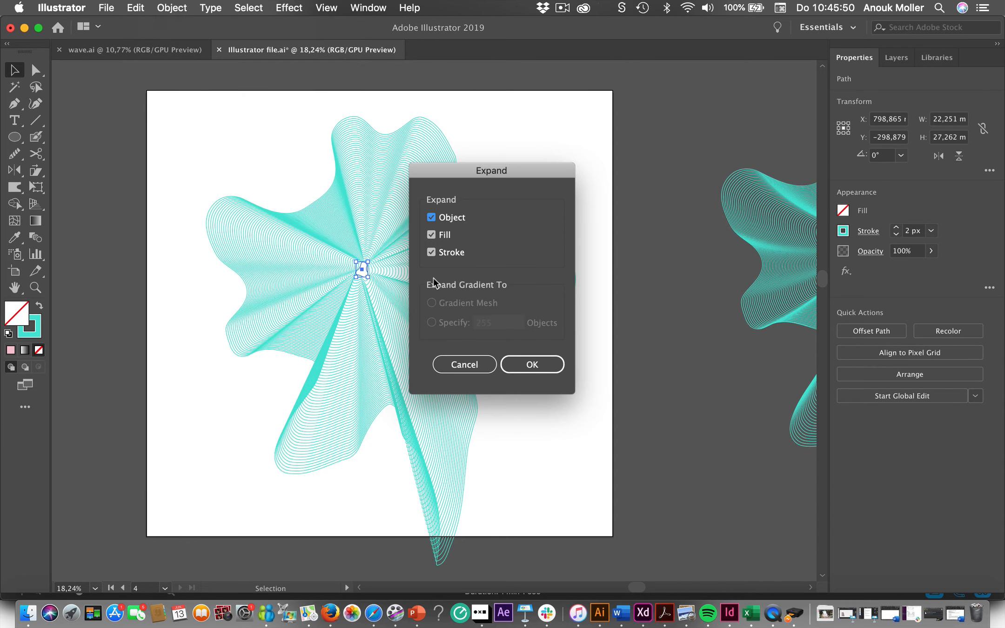
left_click(530, 367)
left_click(521, 405)
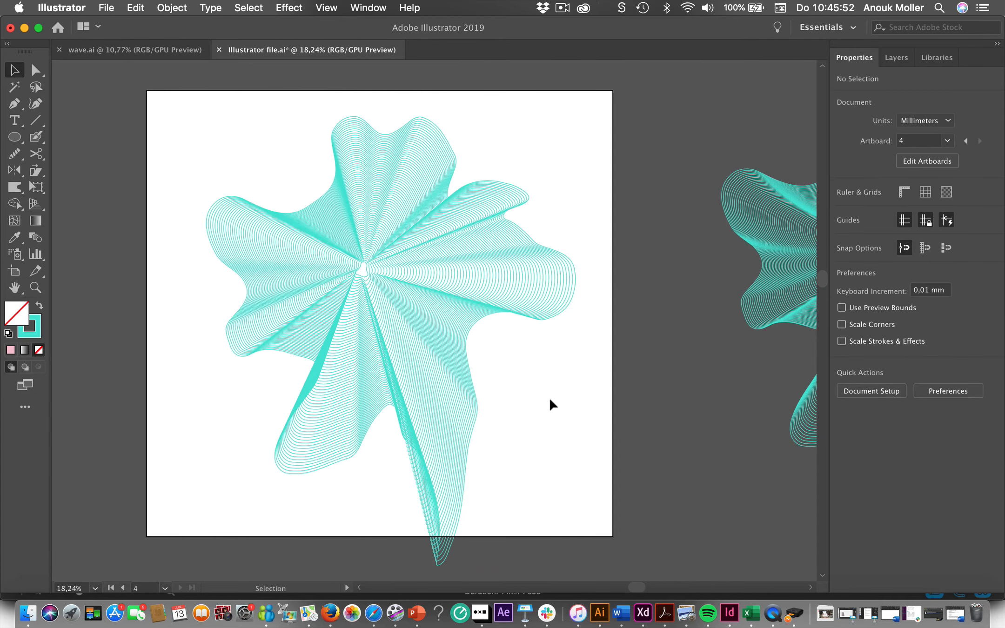
- Isolate the outermost outline of the expanded group and set its stroke weight to 6 px
left_click(565, 317)
double_click(564, 318)
left_click(564, 317)
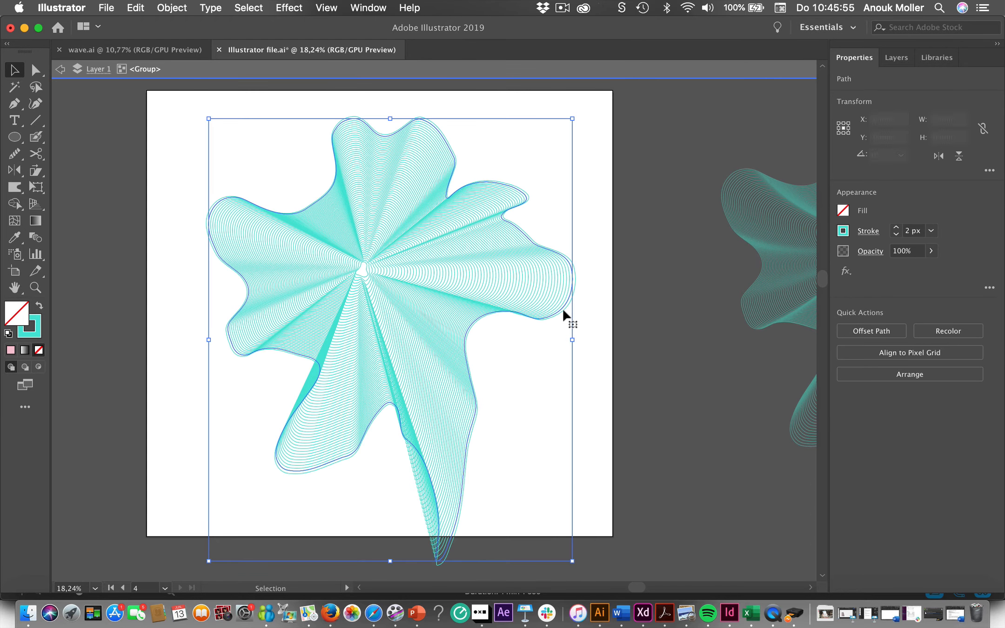
scroll(565, 318, "up", 3)
left_click(569, 303)
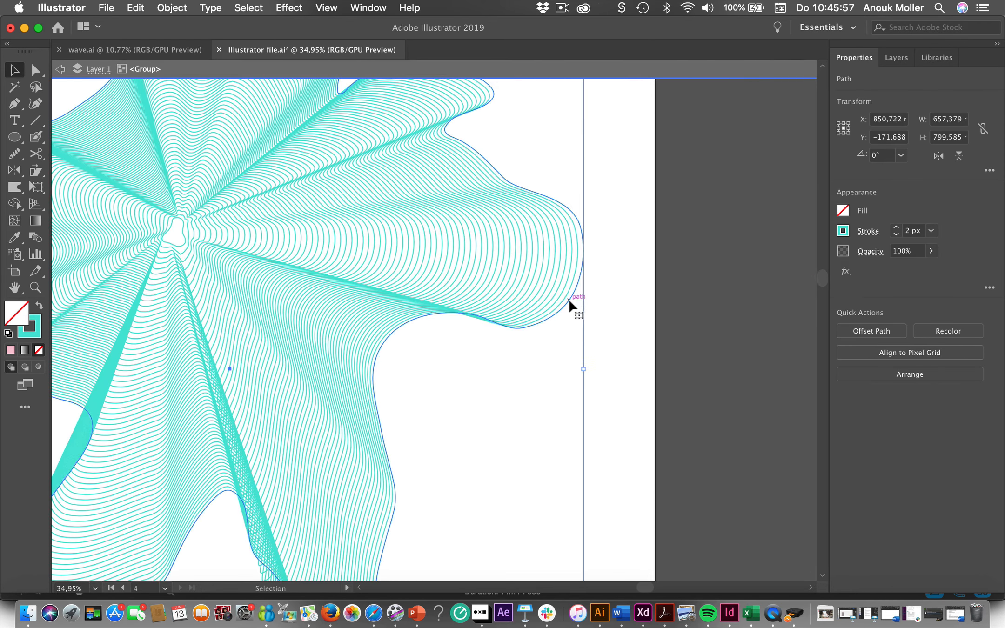
double_click(569, 303)
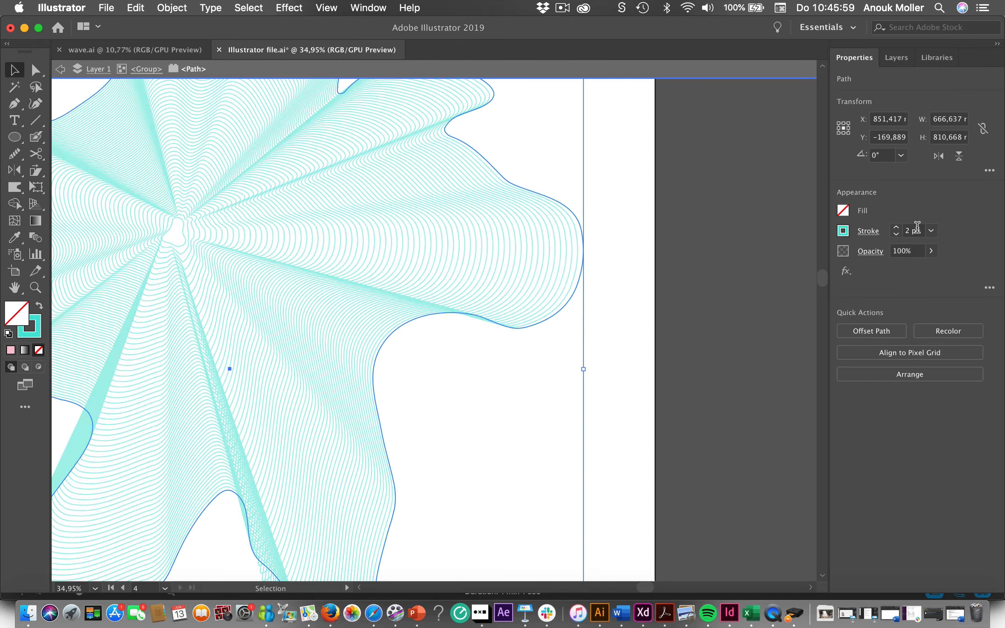
left_click(895, 227)
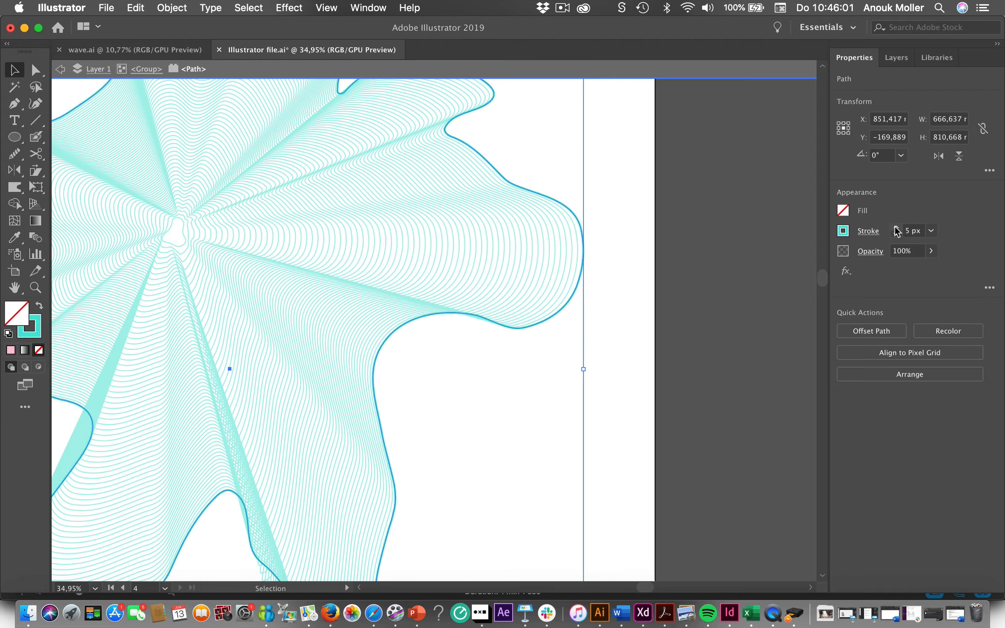
double_click(692, 273)
scroll(692, 273, "down", 4)
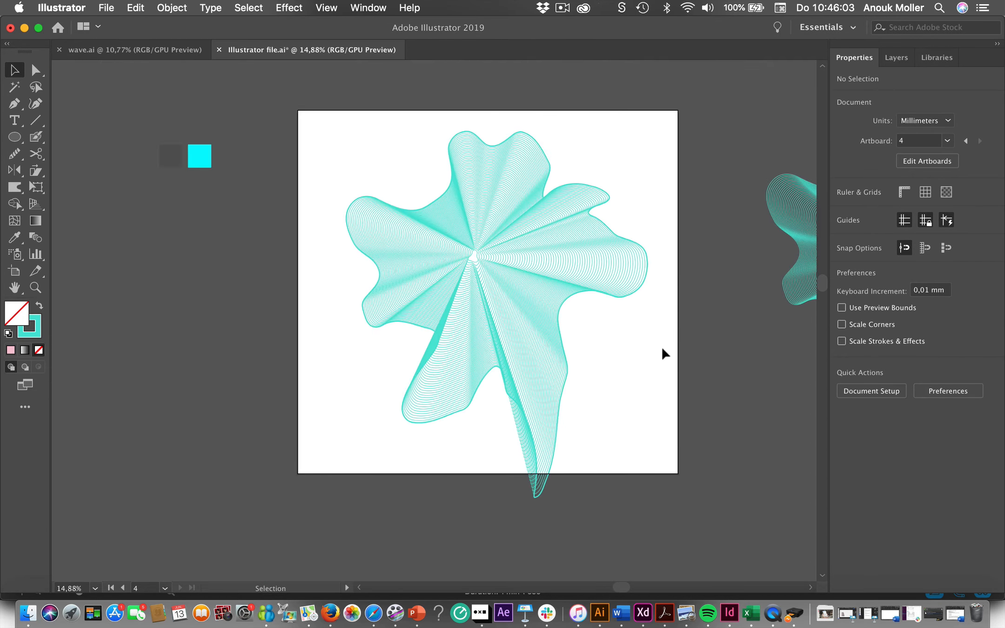
- Isolate the expanded group and delete a single contour line a short way inside its outer edge
scroll(610, 358, "down", 2)
scroll(610, 358, "right", 2)
scroll(610, 358, "up", 1)
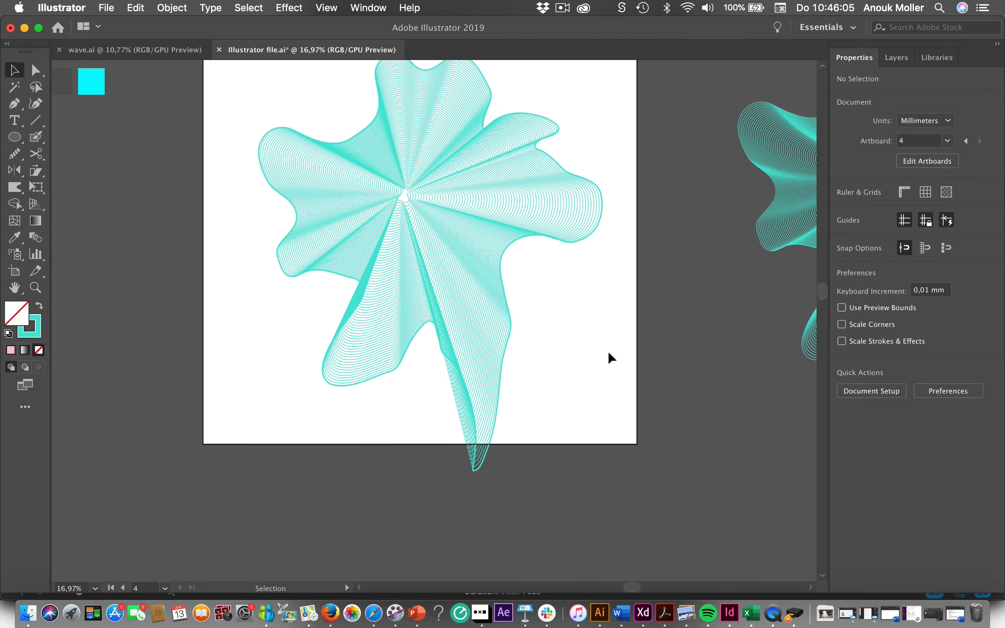
left_click(483, 316)
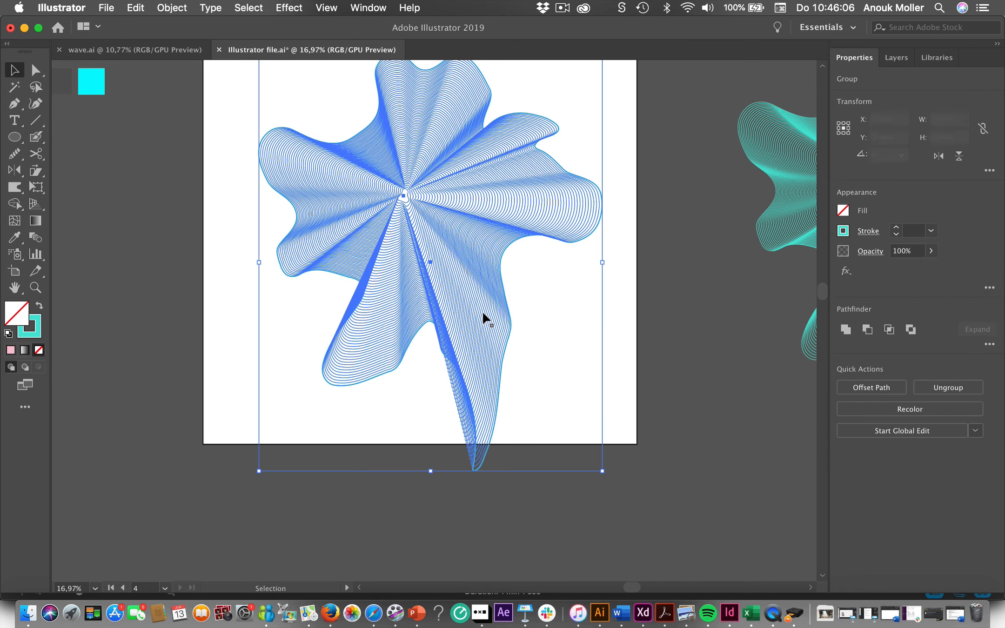
left_click(210, 310)
double_click(391, 242)
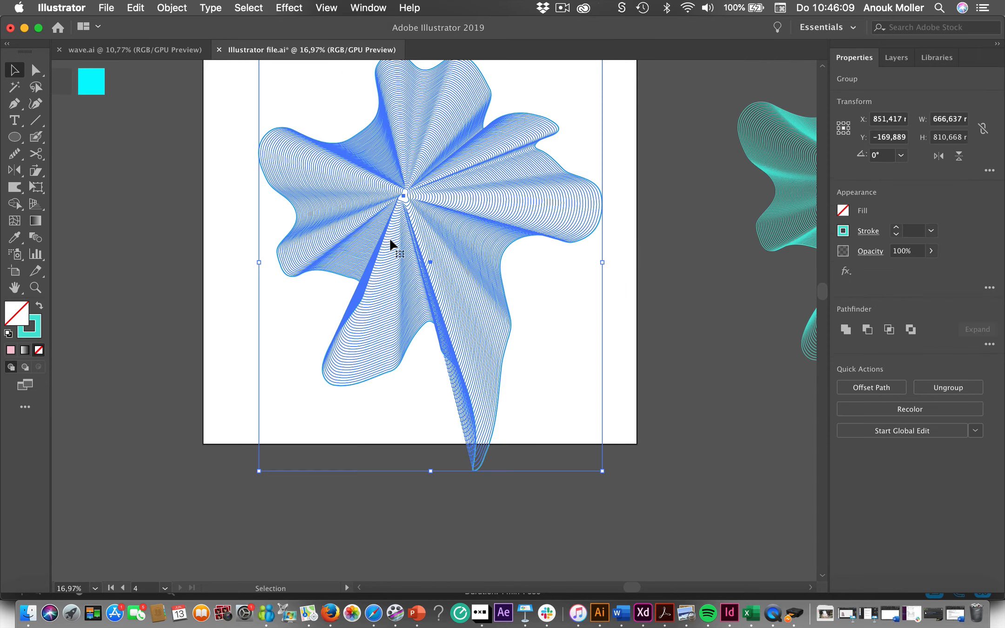
left_click(387, 308)
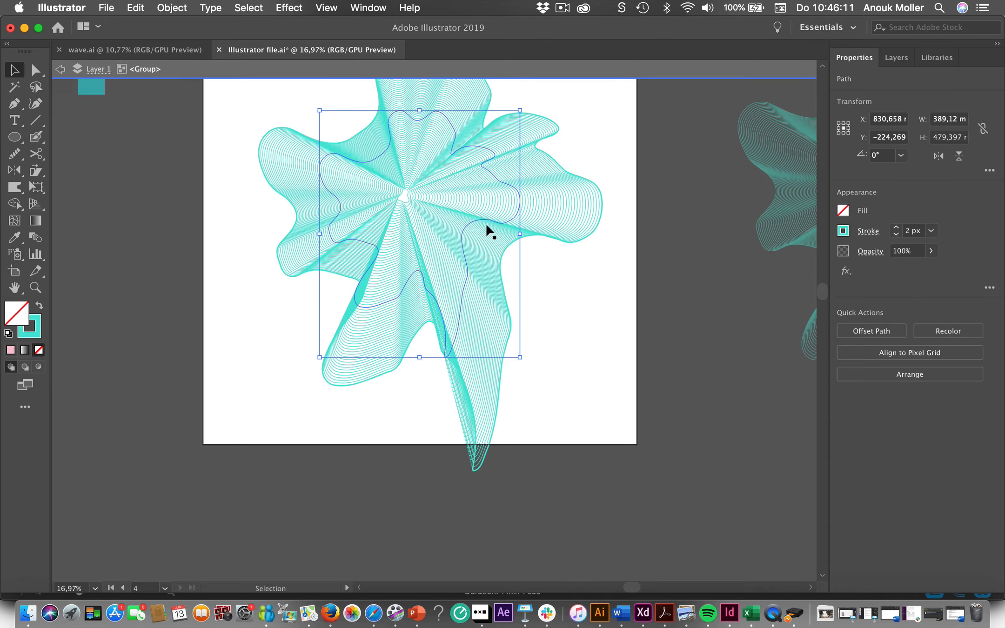
left_click(491, 314)
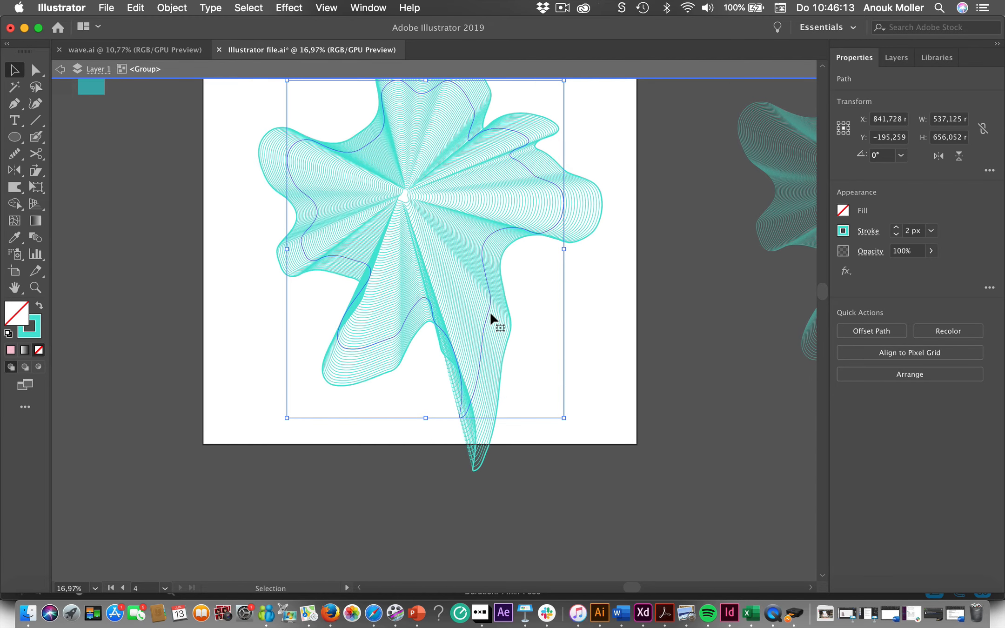
scroll(491, 315, "up", 4)
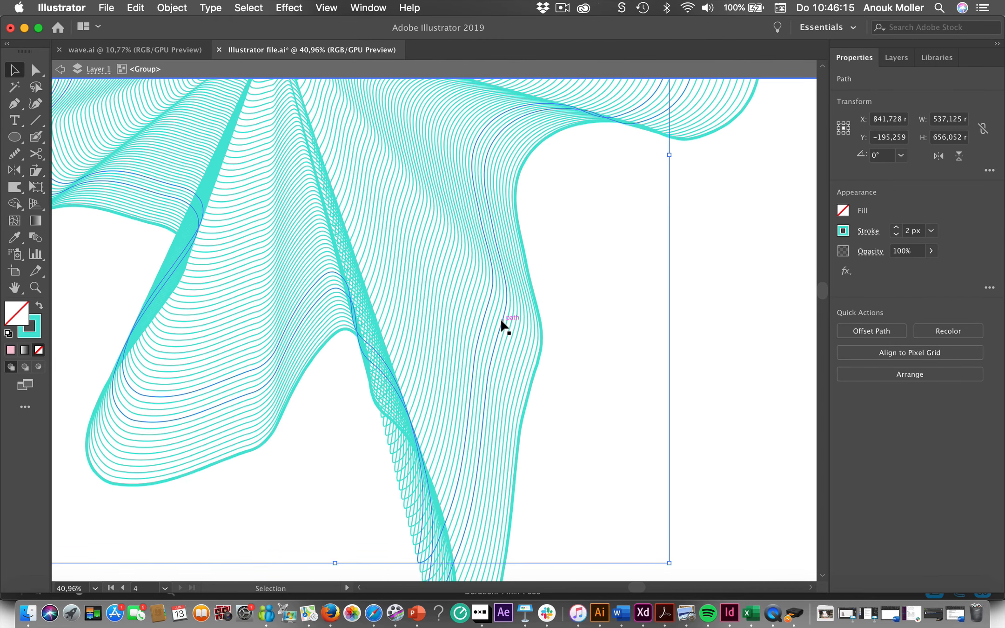
left_click(502, 321)
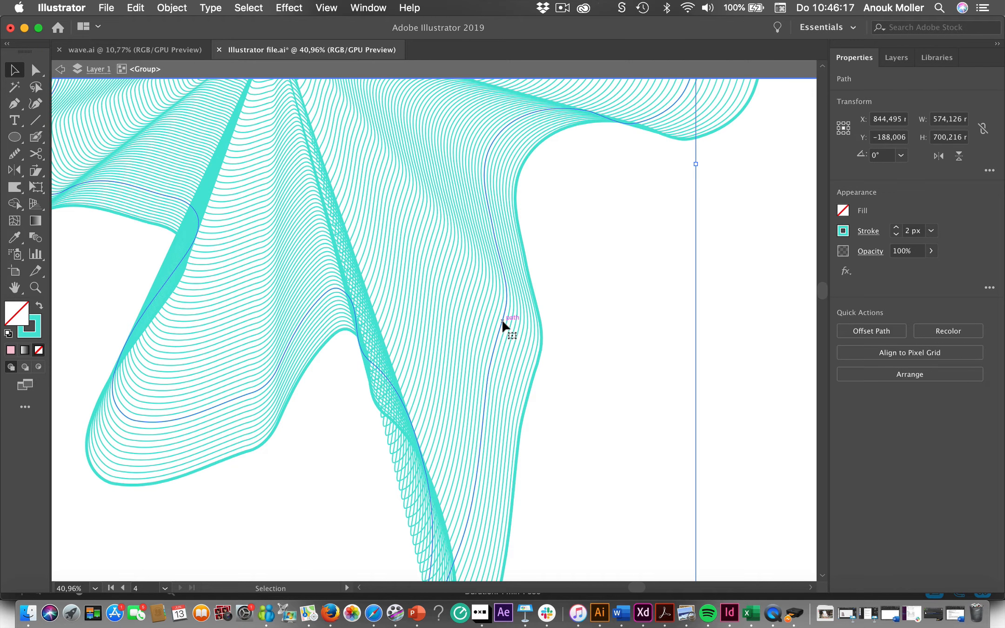
key("Delete")
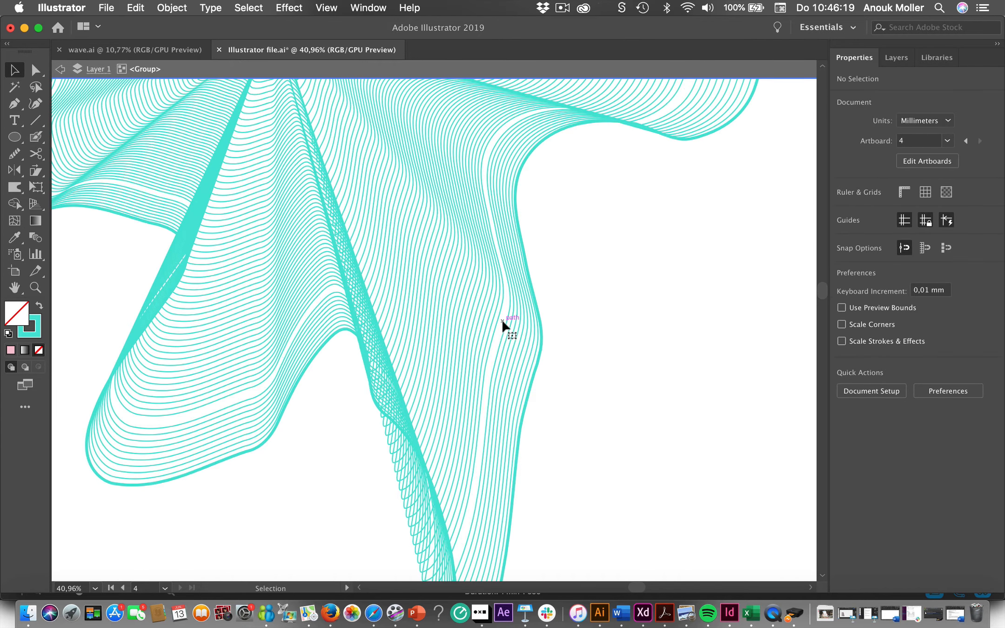
- Delete two more single contour lines, spaced apart from the first gap inward through the middle of the shape
left_click(455, 292)
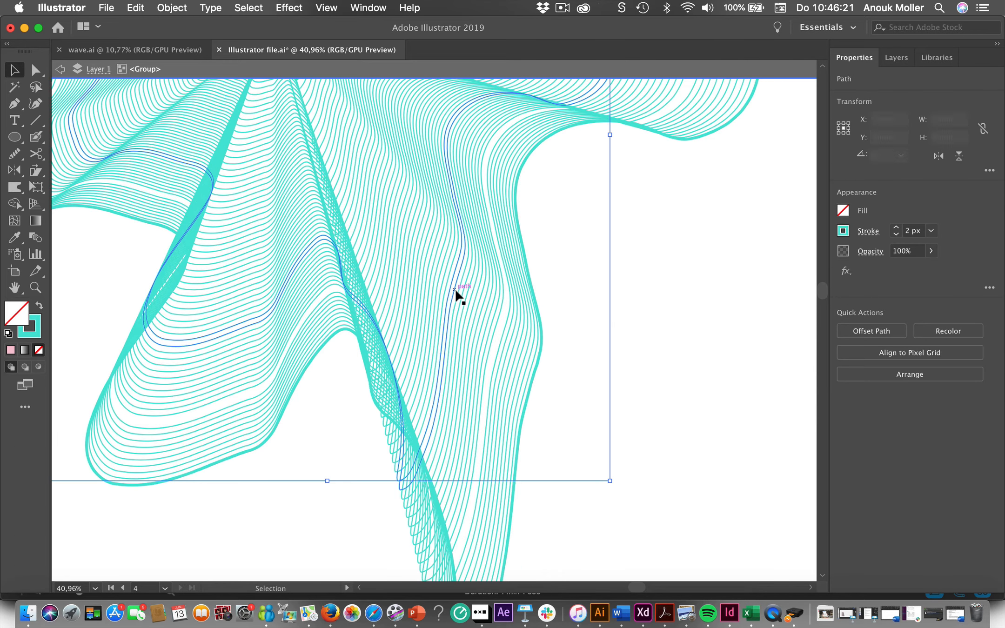
key("Delete")
scroll(456, 293, "up", 3)
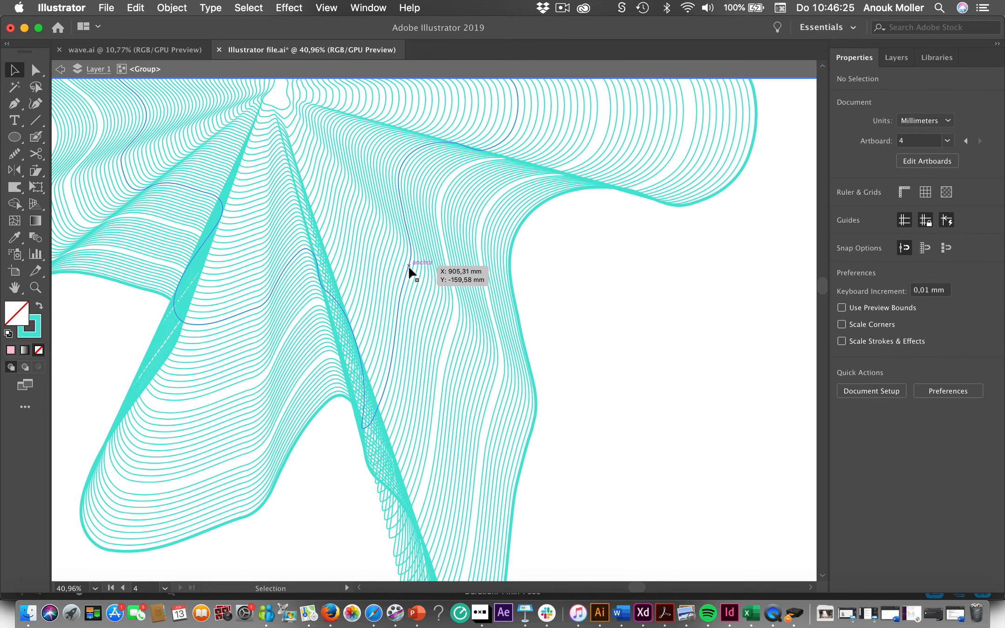
left_click(411, 272)
key("Delete")
- Delete two further contour lines closer to the shape's centre, leave isolation and review the banded pattern on the artboard
scroll(409, 272, "up", 3)
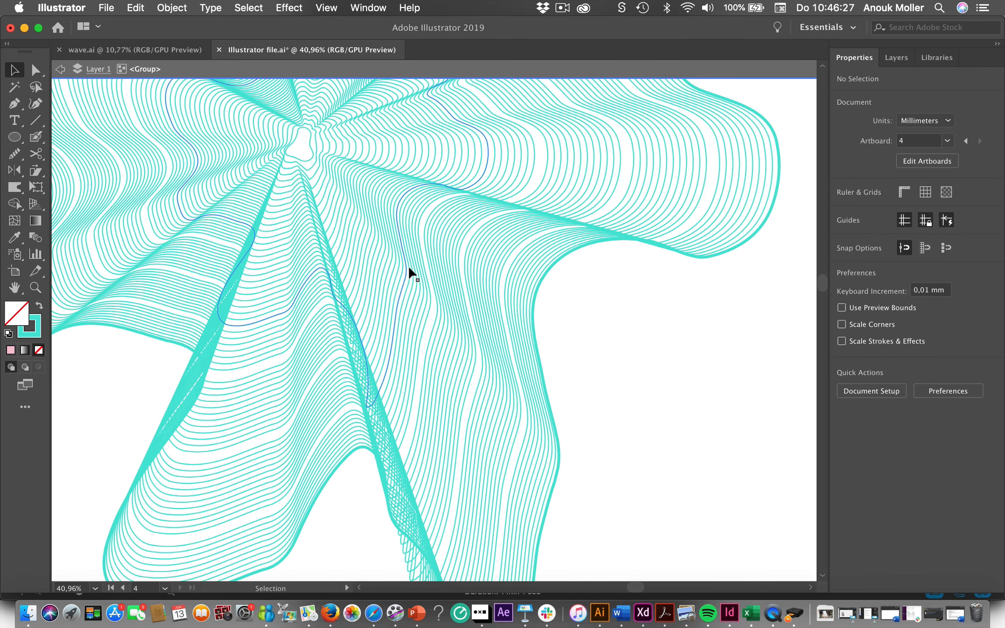
left_click(392, 254)
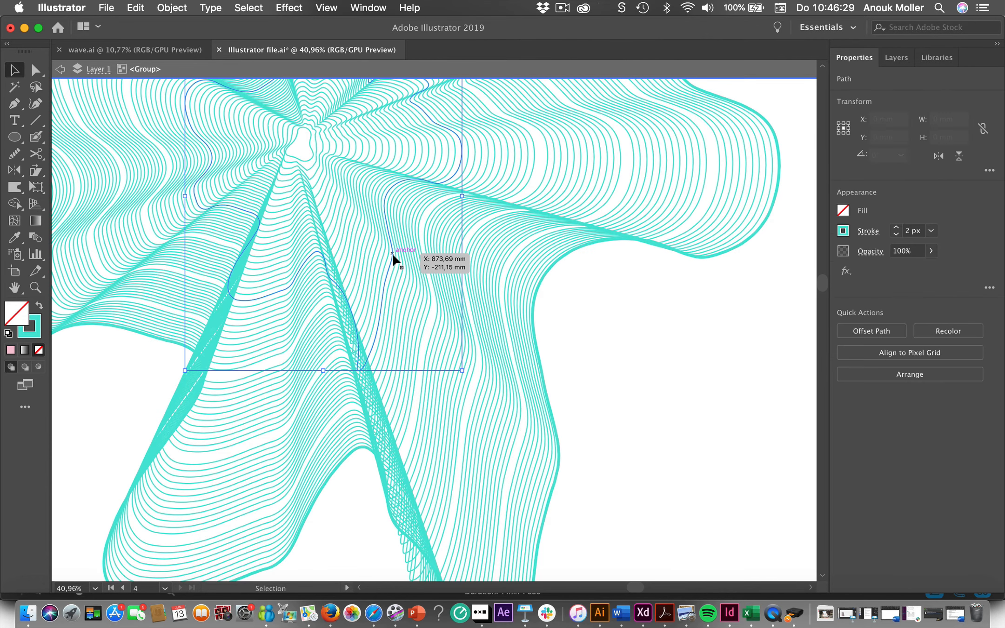
key("Delete")
scroll(392, 254, "up", 2)
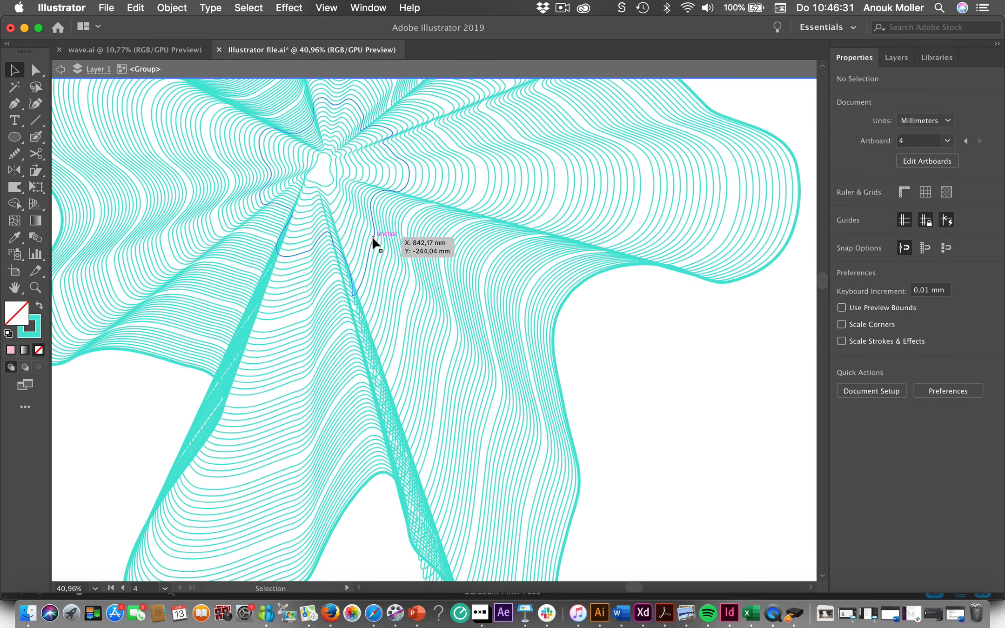
left_click(372, 238)
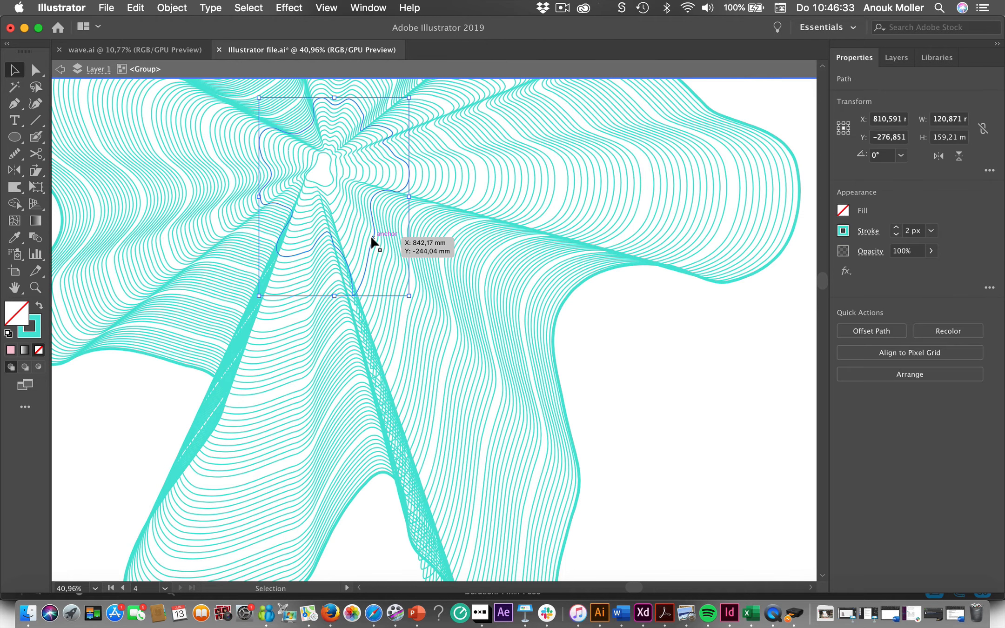
key("Delete")
scroll(733, 413, "down", 5)
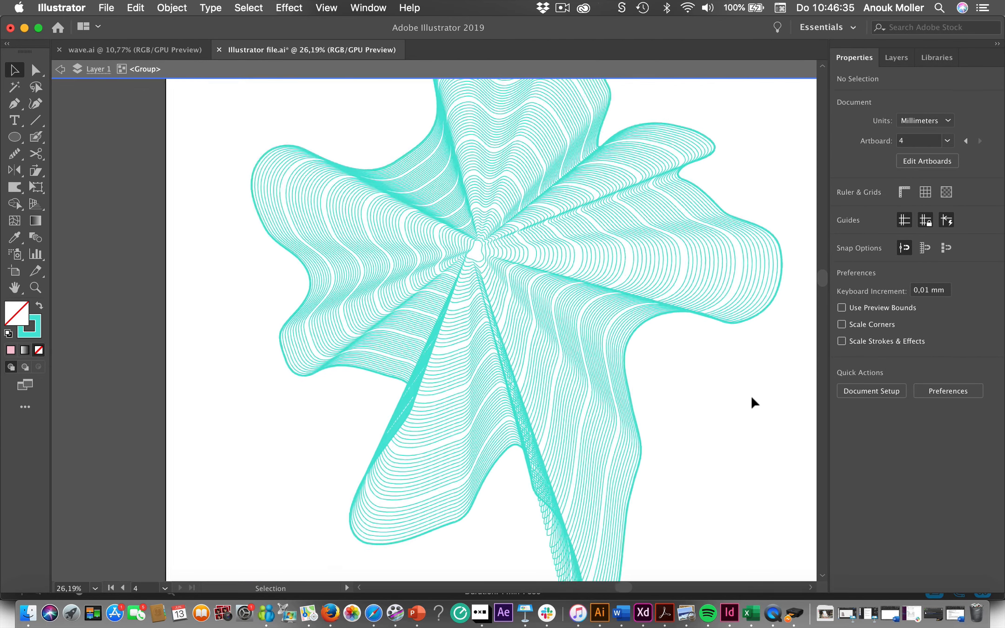
scroll(751, 402, "down", 2)
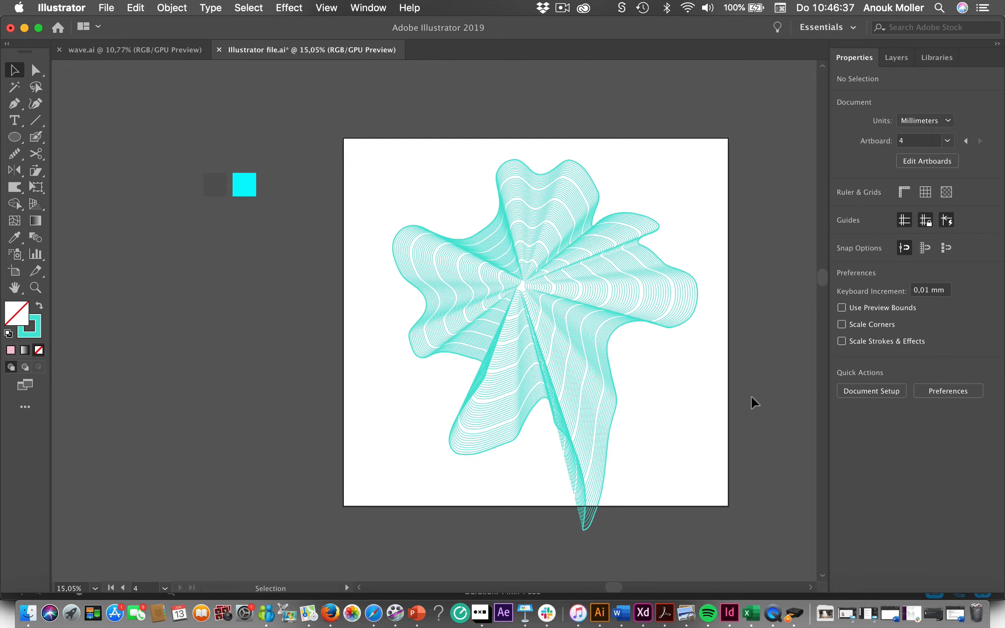
scroll(750, 395, "right", 5)
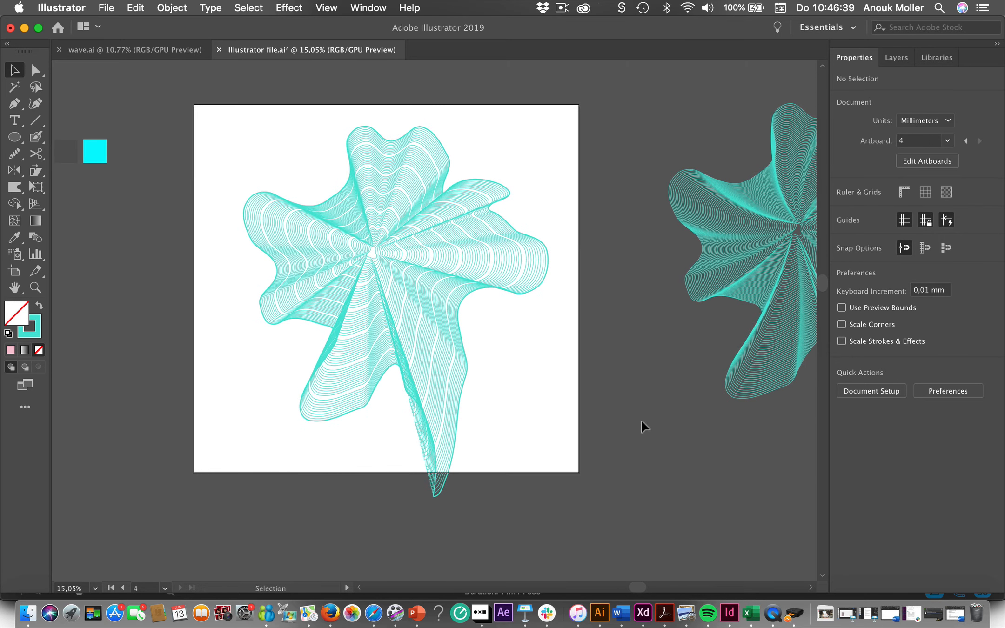
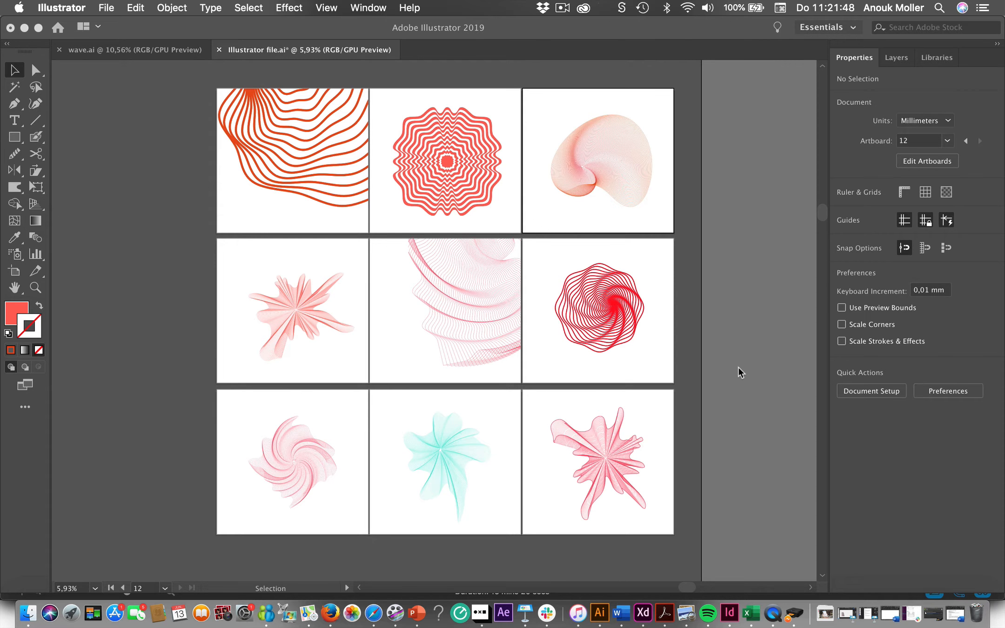
- Examine the example wave artworks on the artboards by selecting the cropped orange lines, the concentric red blend and the clipped pink mesh
left_click(254, 152)
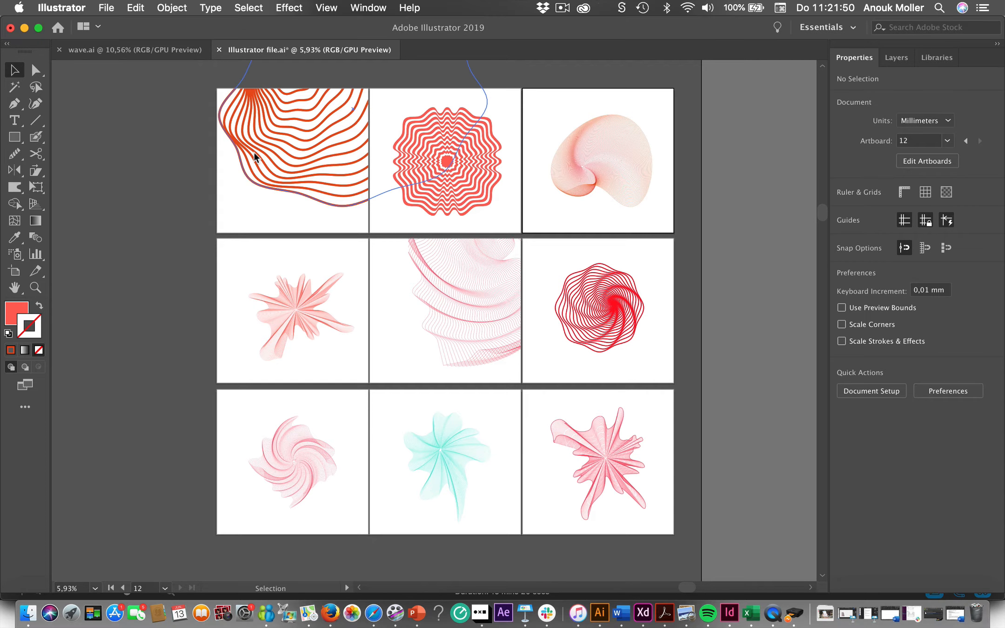
left_click(280, 127)
left_click(107, 184)
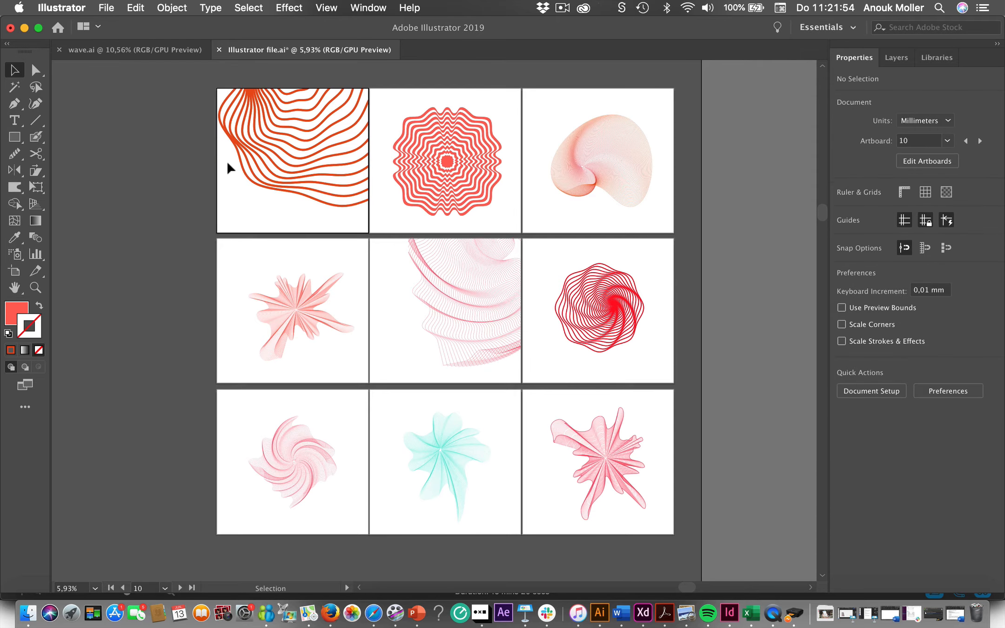
left_click(259, 165)
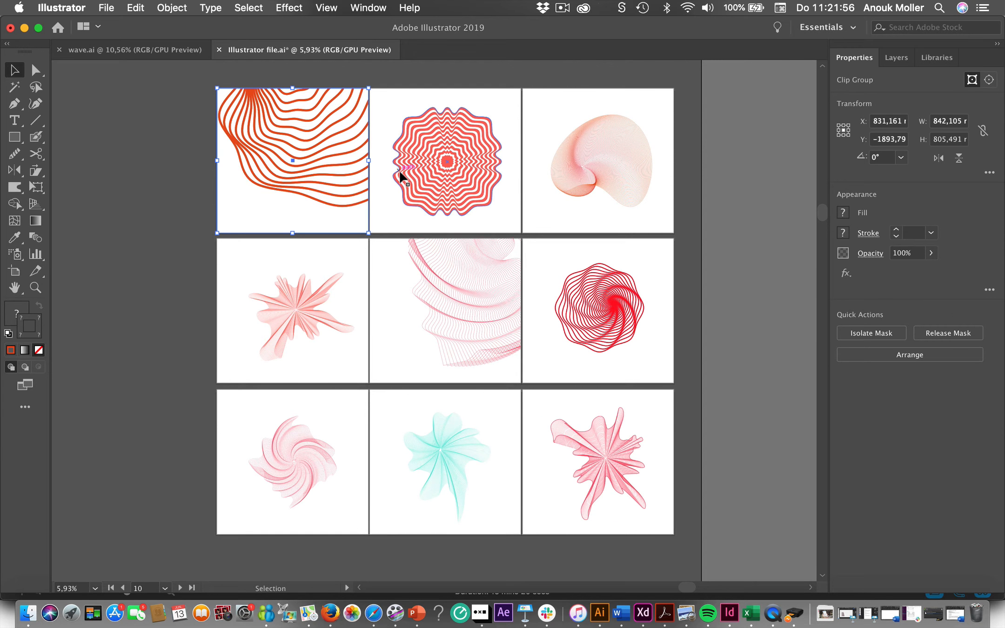
left_click(427, 172)
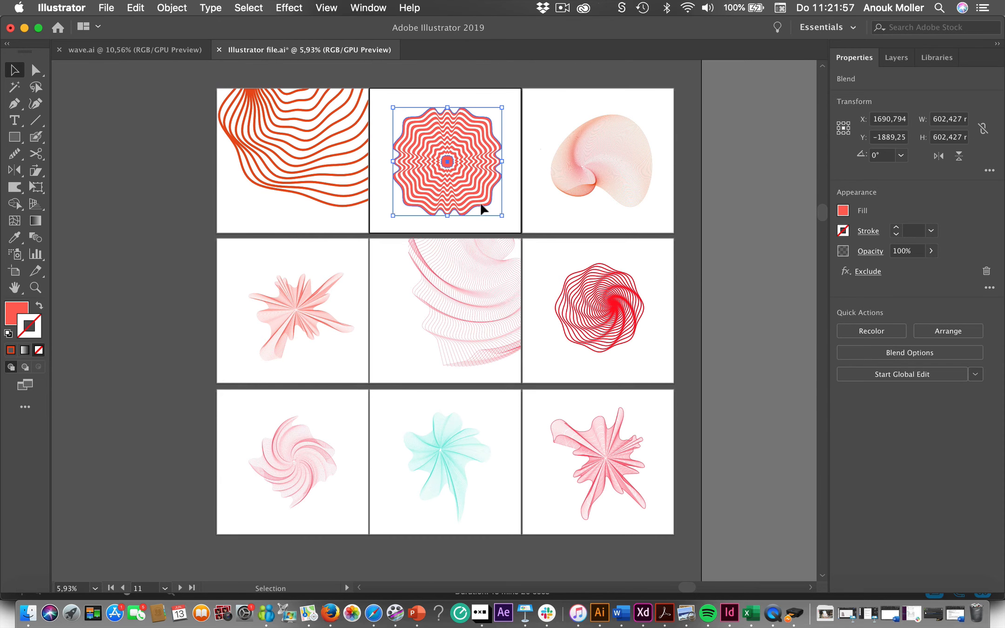
left_click(258, 172)
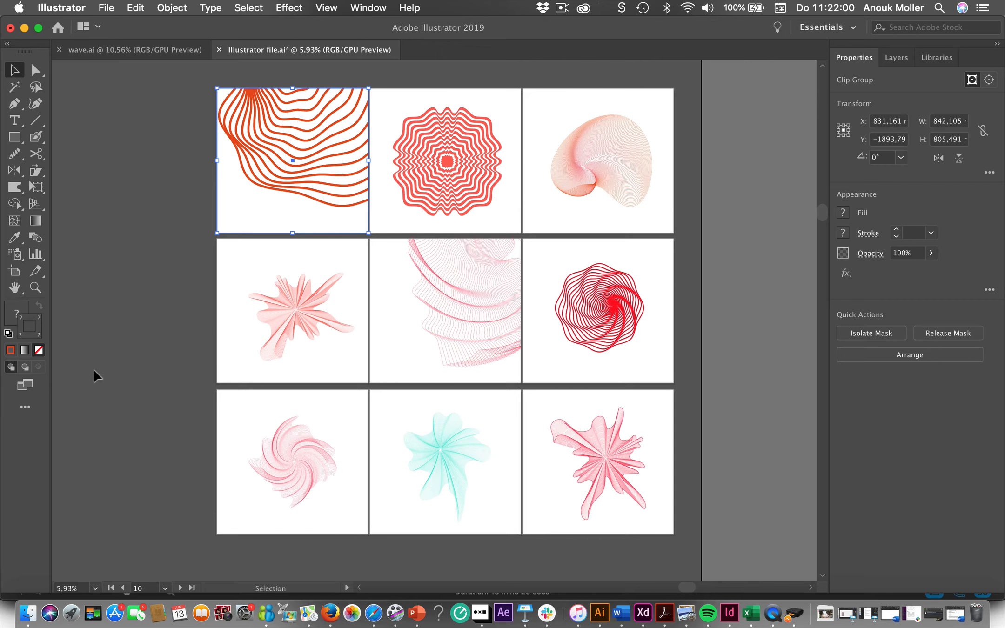
left_click(479, 318)
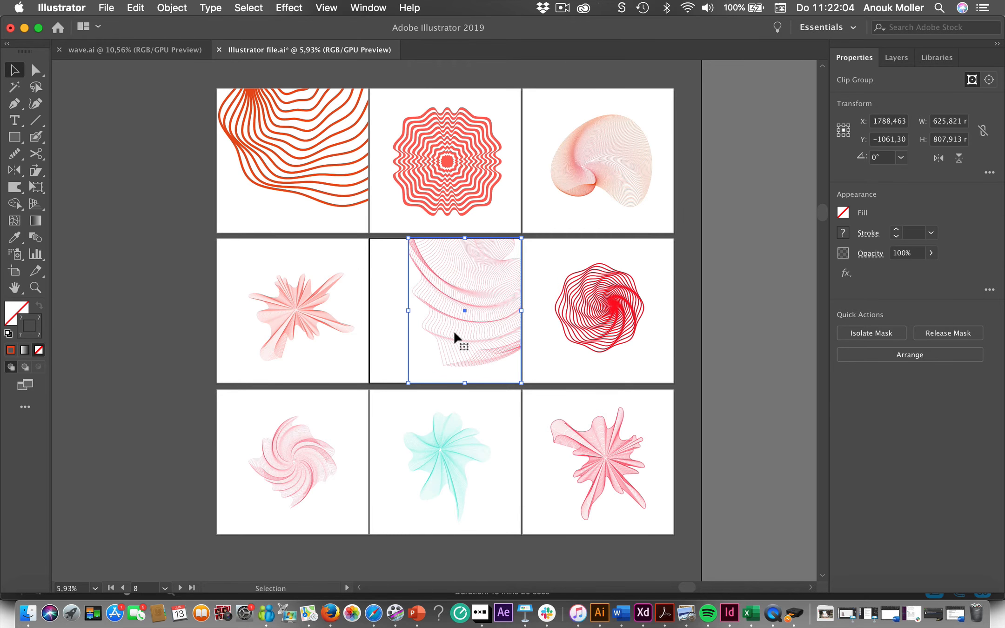
left_click(176, 380)
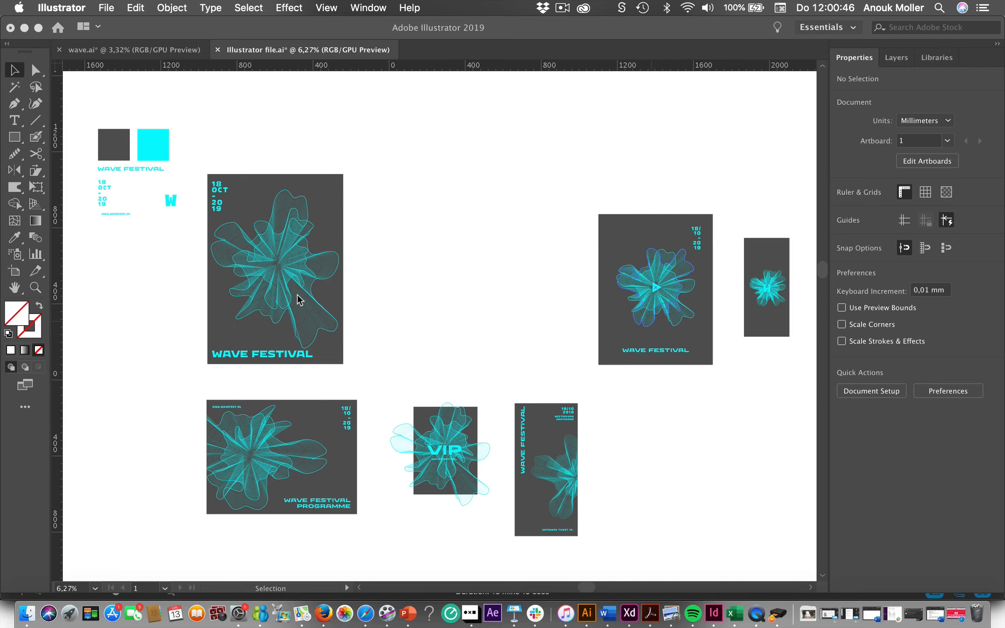
- Review the Wave Festival layouts, inspecting the poster's wave graphic with its selection edges shown and hidden, and the programme below it
left_click(150, 345)
left_click(312, 282)
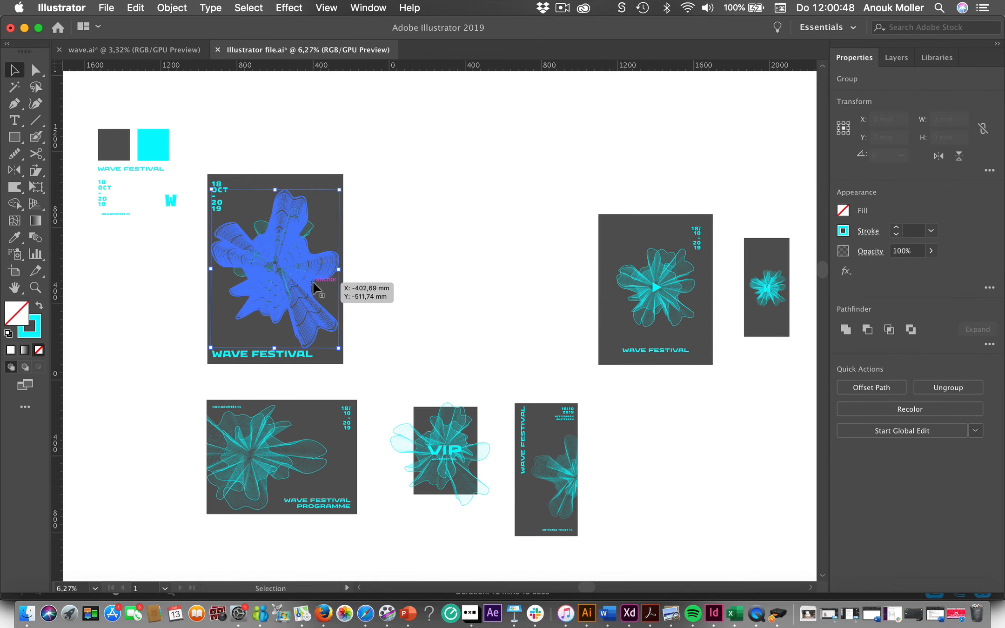
left_click(144, 332)
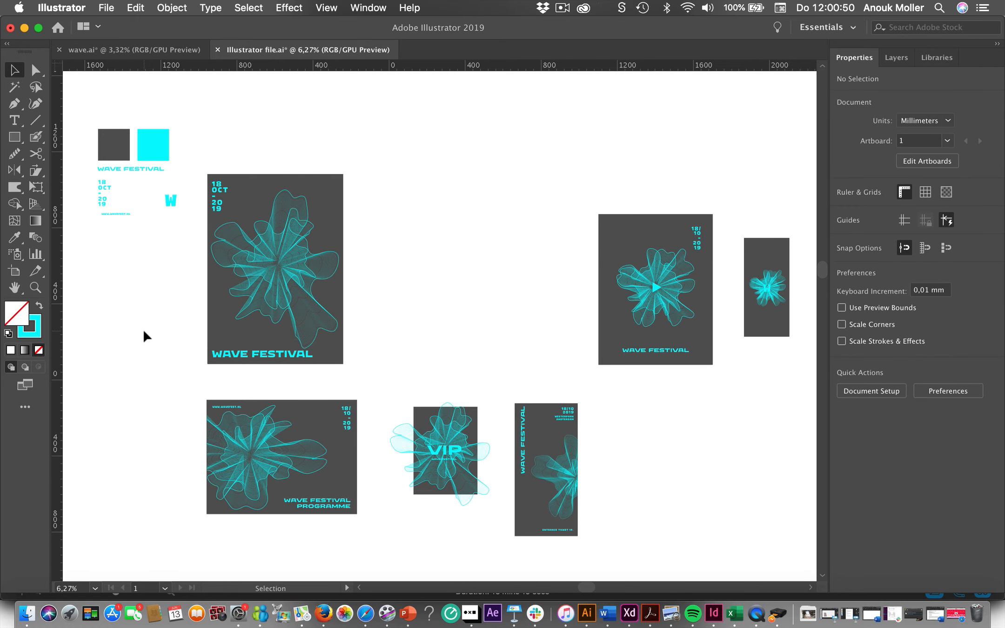
left_click(295, 263)
key("super+h")
left_click(375, 257)
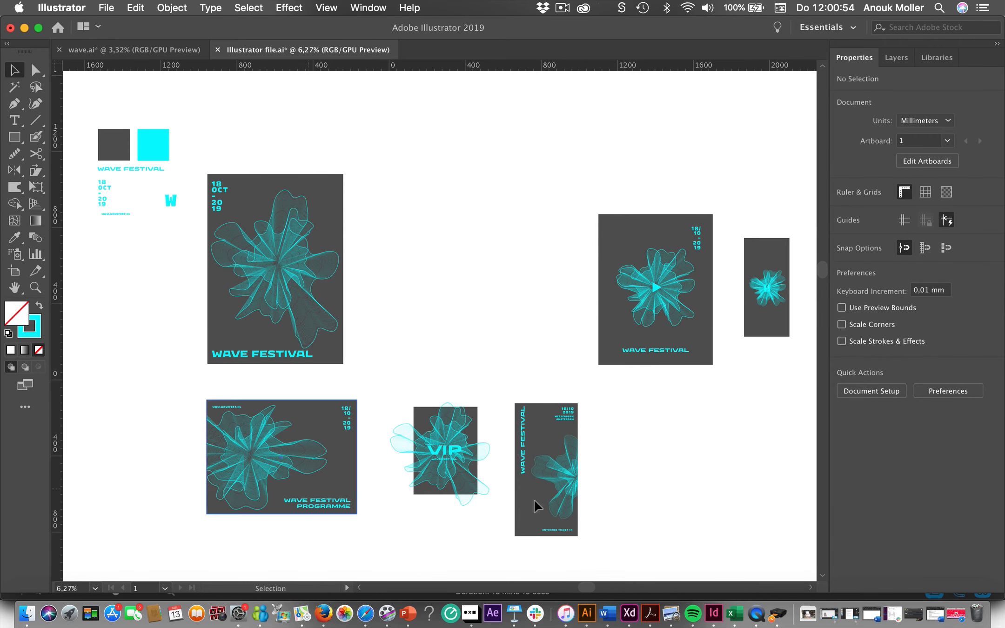
left_click(310, 444)
left_click(182, 385)
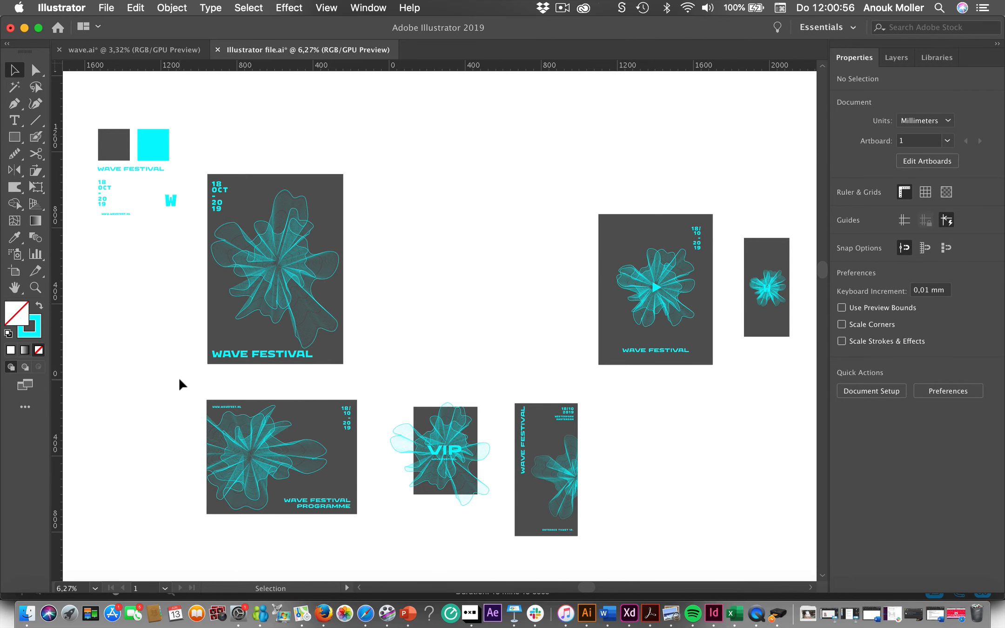
- Examine the Wave Festival poster up close, focusing on how its wave graphic sits between the date and the title
scroll(179, 379, "up", 1)
scroll(179, 379, "up", 5)
scroll(180, 380, "left", 3)
scroll(180, 379, "up", 2)
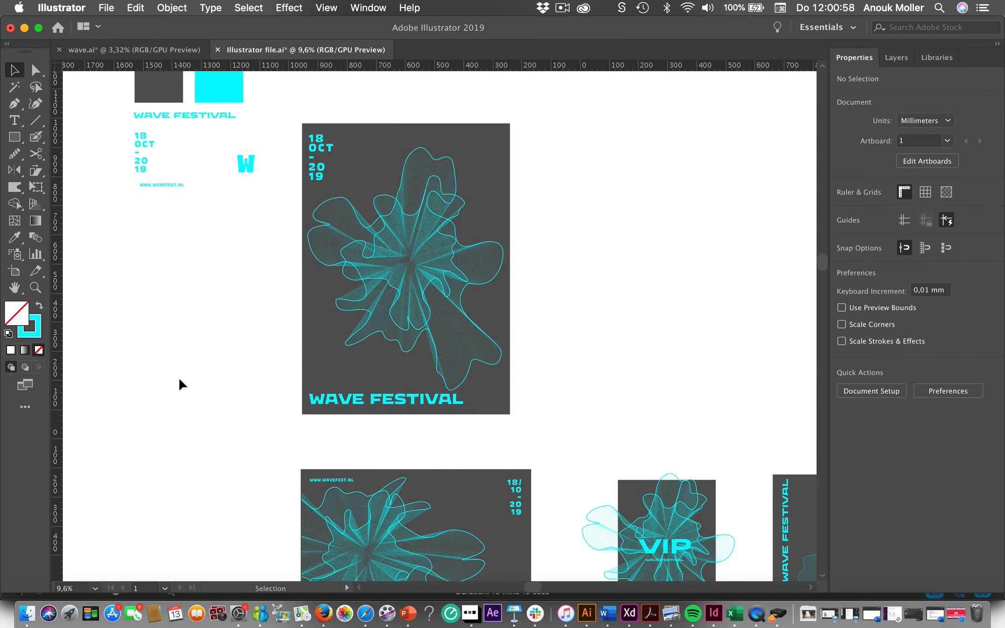
scroll(180, 384, "up", 2)
scroll(179, 384, "left", 1)
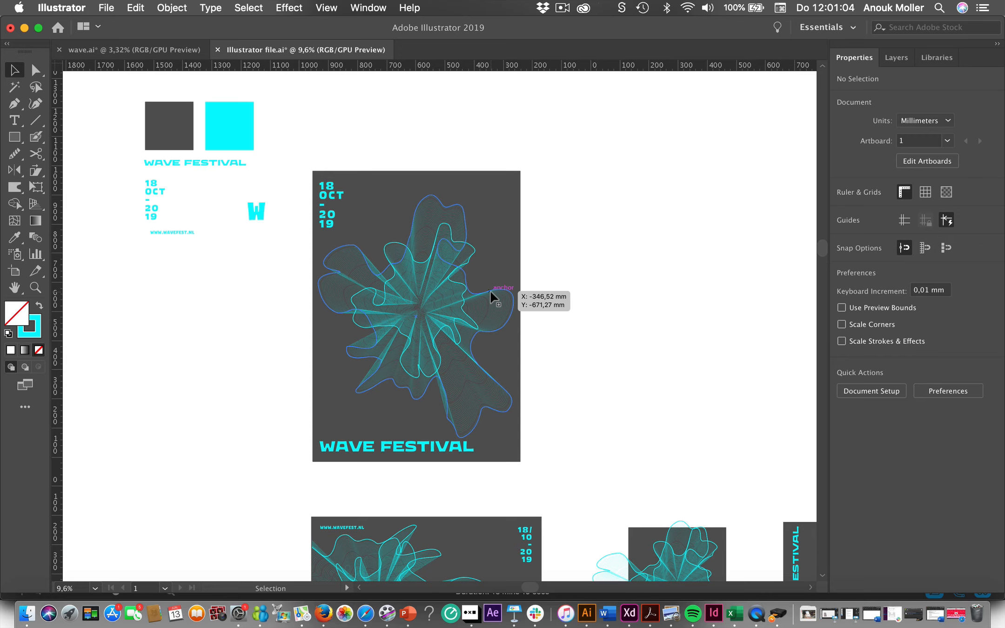
left_click(464, 321)
left_click(207, 426)
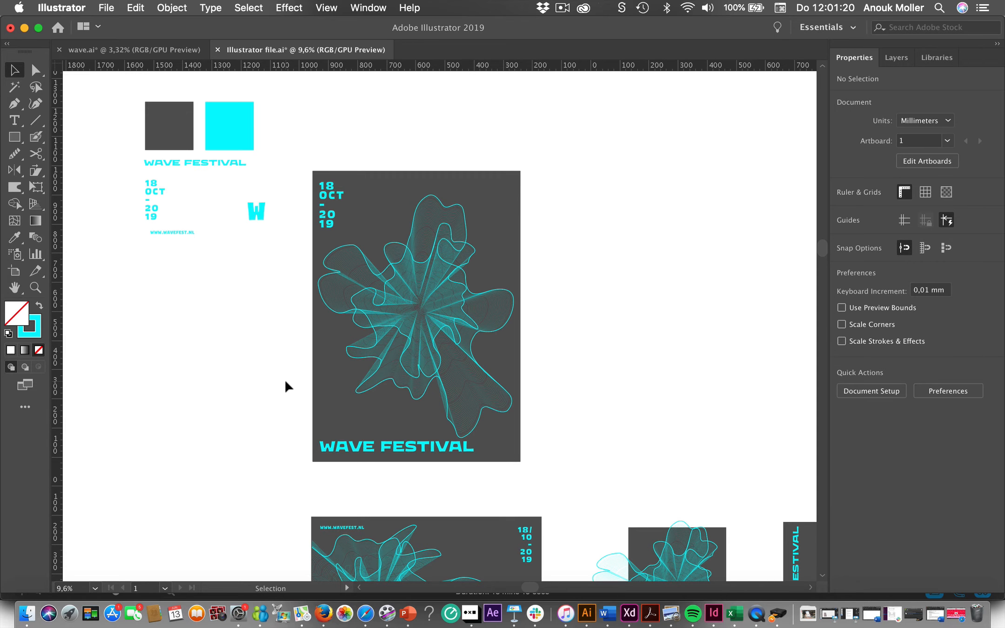
- Inspect the poster's background rectangle, outer wave group and date text, and the typeface of the WAVE FESTIVAL title below the colour swatches
left_click(328, 401)
left_click(241, 379)
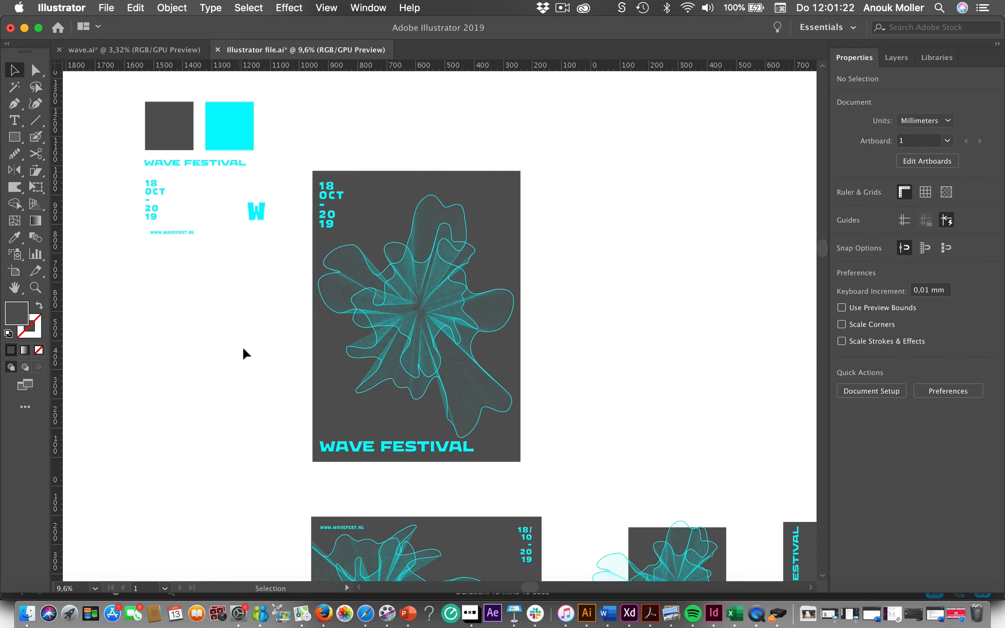
left_click(365, 222)
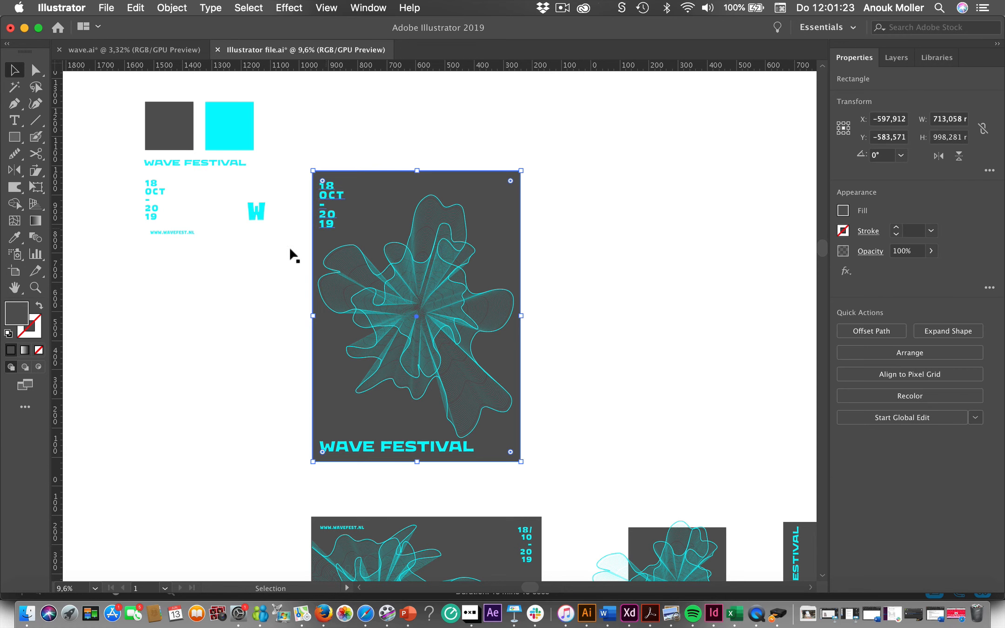
left_click(382, 277)
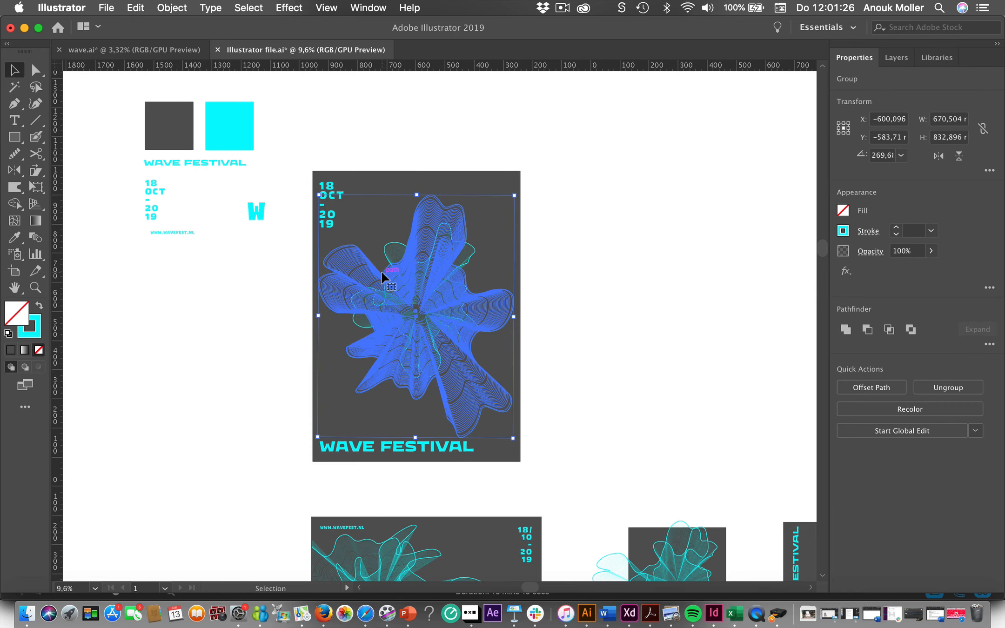
left_click(179, 287)
left_click(327, 216)
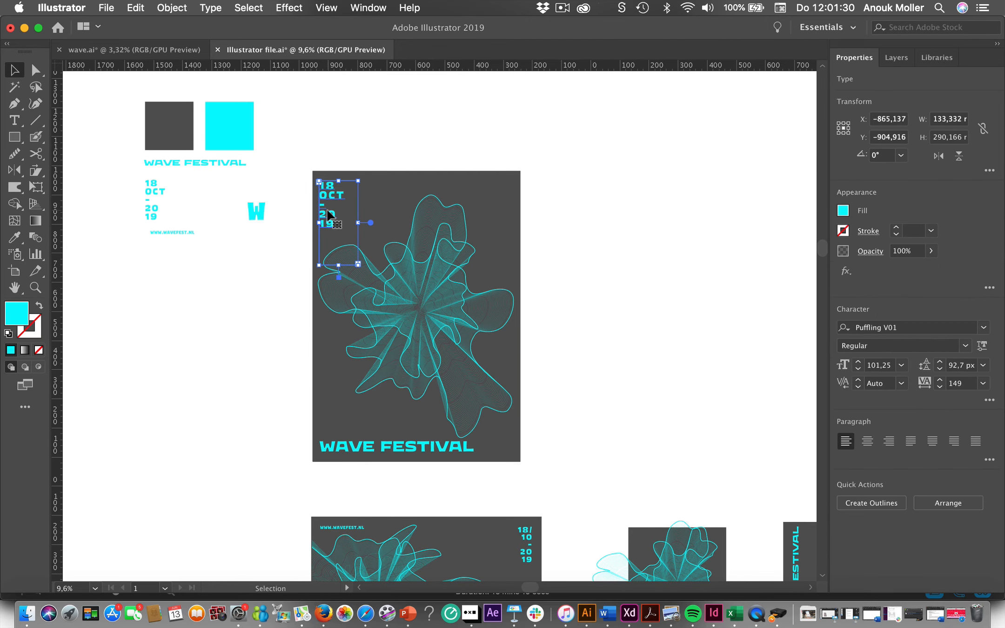
left_click(234, 164)
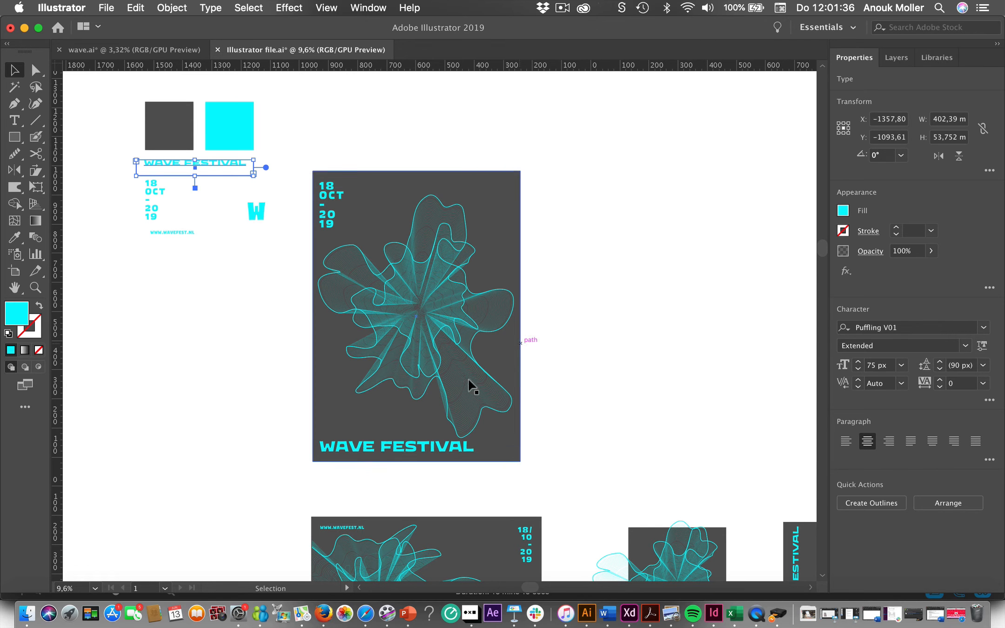
- Switch to Safari, look through the Future Fonts homepage and its typeface listings, and return to Illustrator
left_click(365, 613)
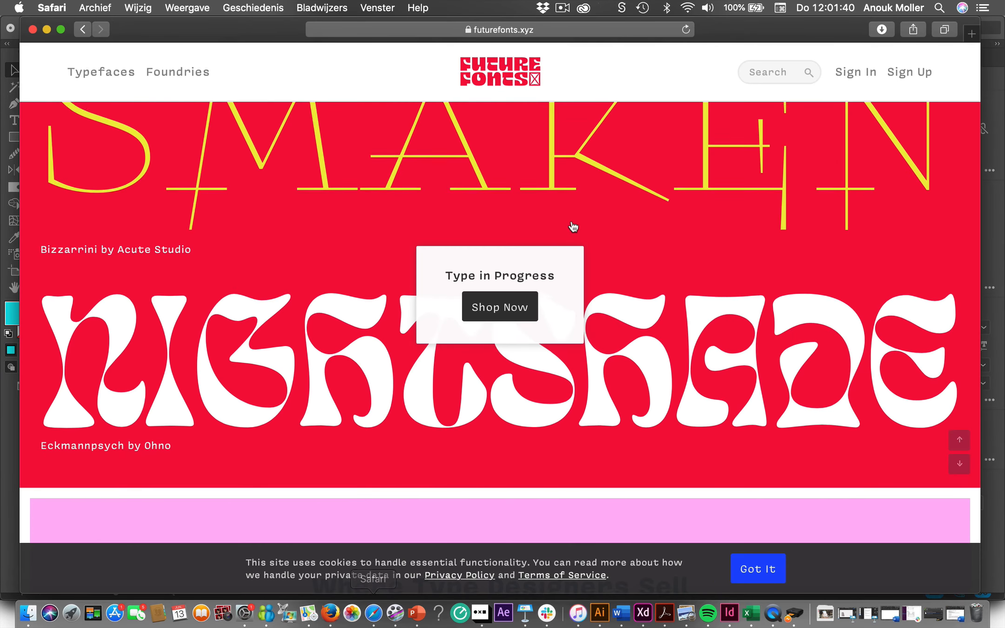
scroll(369, 82, "down", 2)
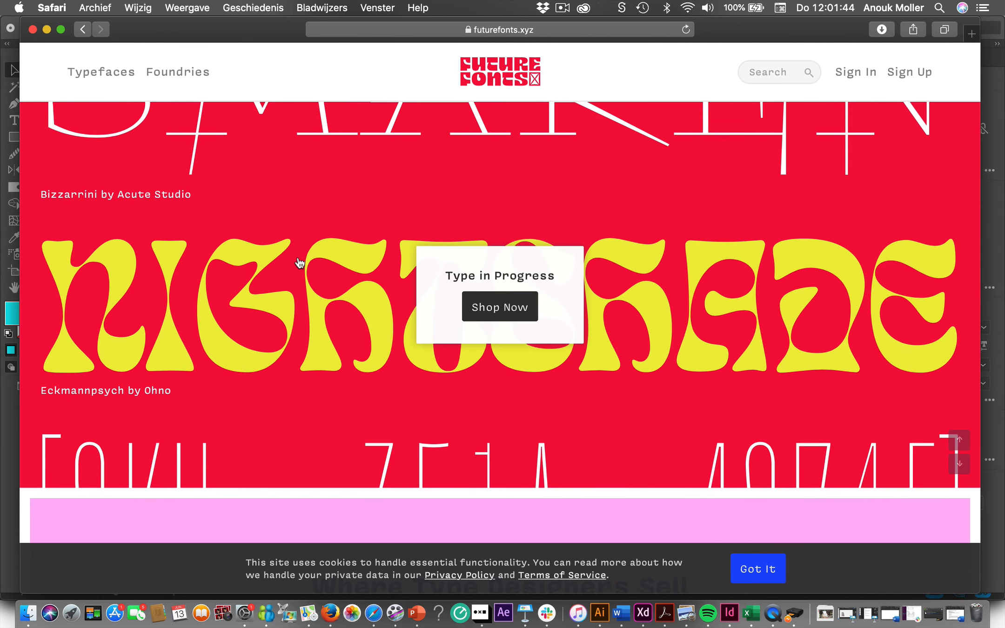
scroll(299, 263, "down", 5)
scroll(299, 263, "down", 3)
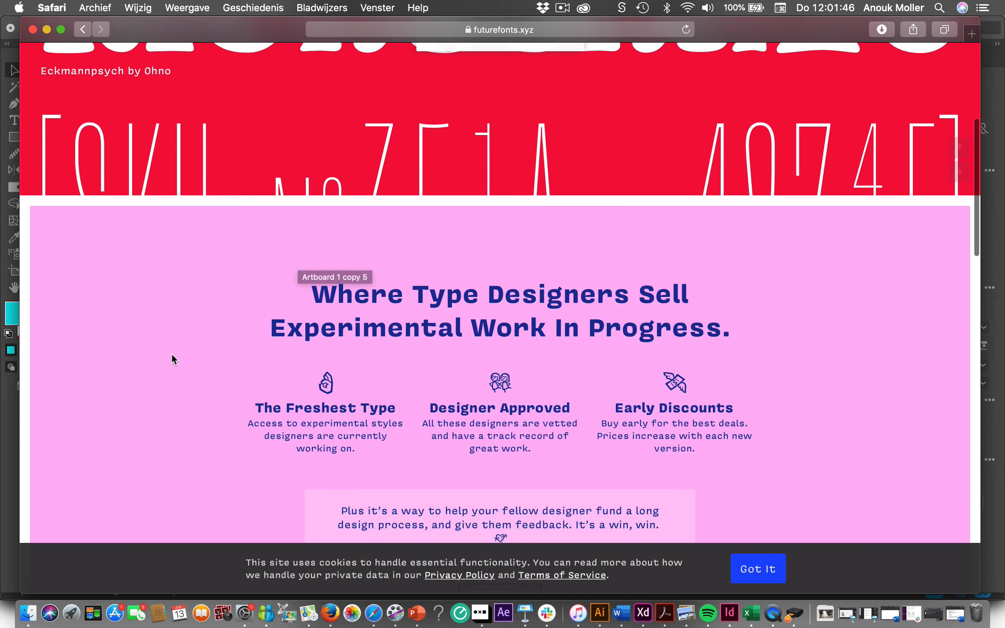
scroll(172, 354, "down", 10)
scroll(172, 357, "down", 5)
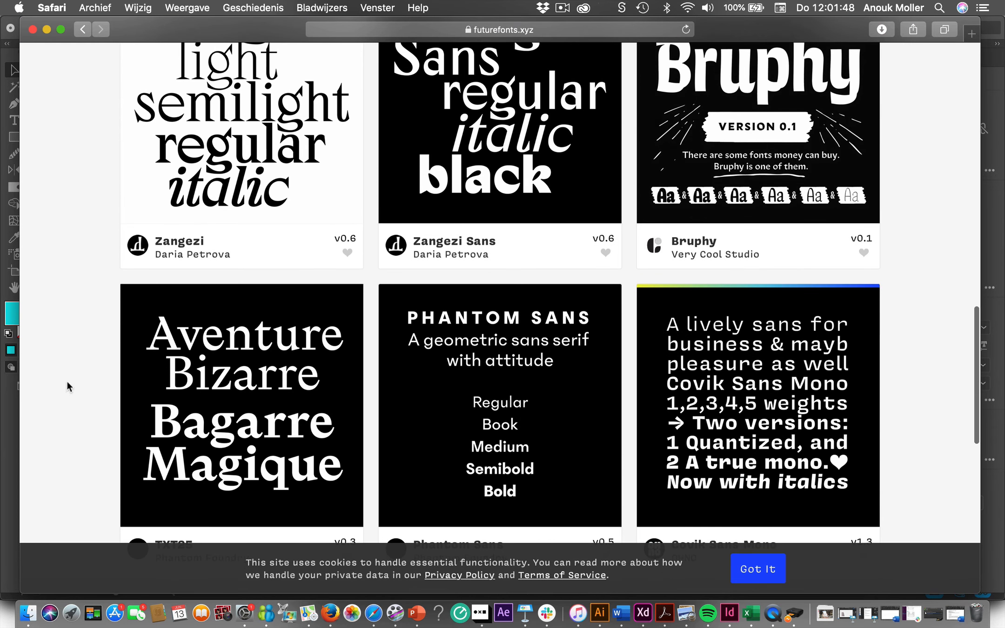
scroll(82, 390, "up", 12)
scroll(82, 384, "up", 3)
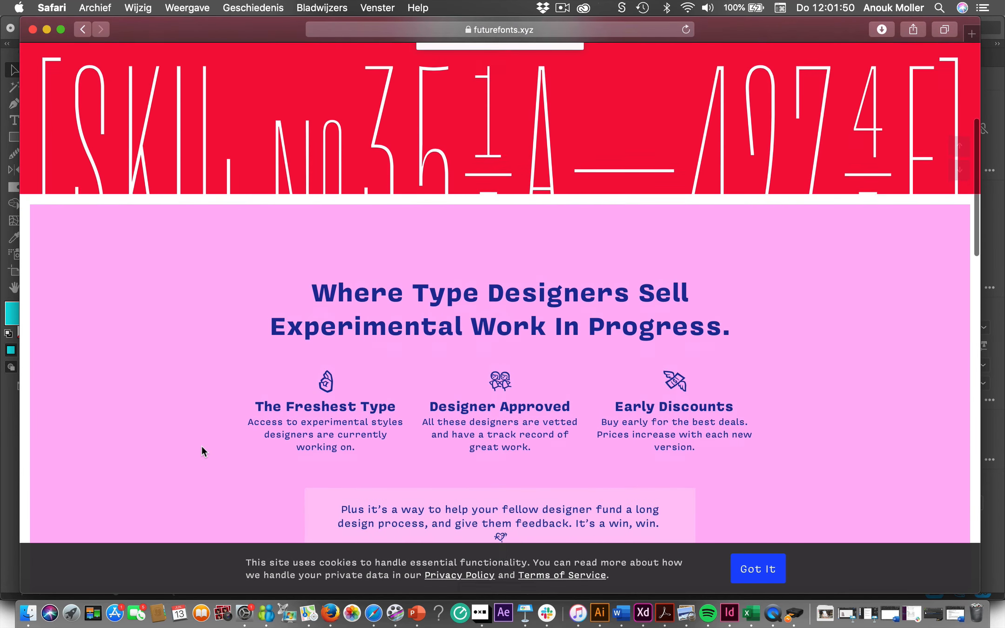
scroll(202, 445, "down", 3)
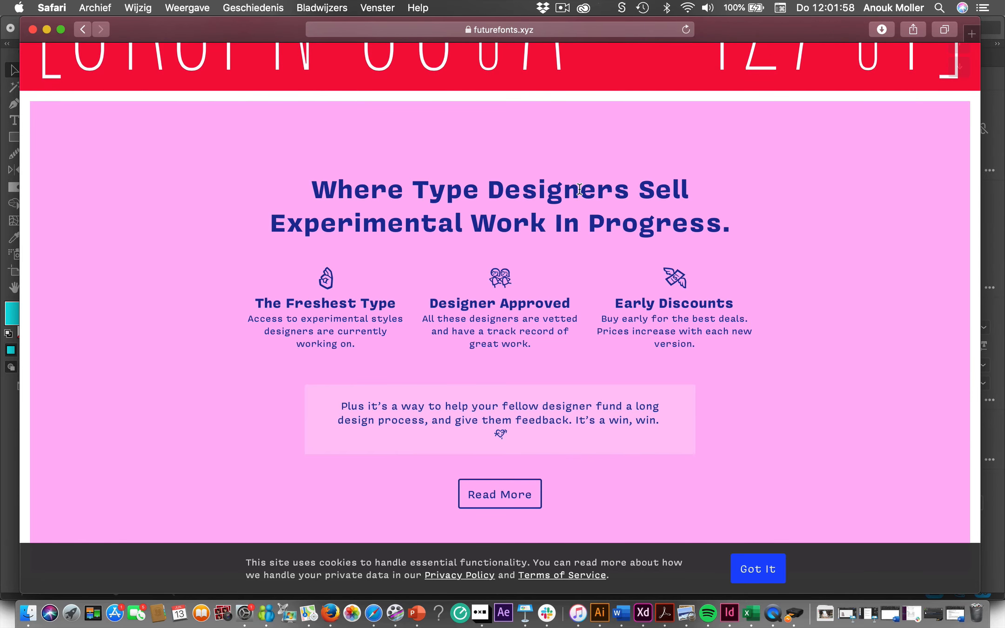
scroll(579, 189, "up", 5)
scroll(579, 189, "up", 3)
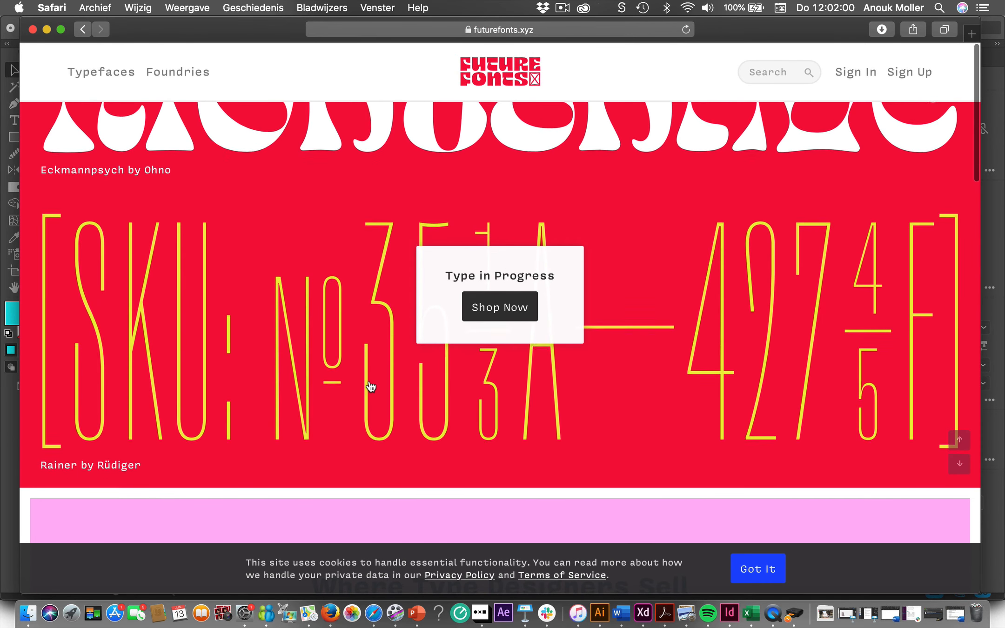
left_click(47, 29)
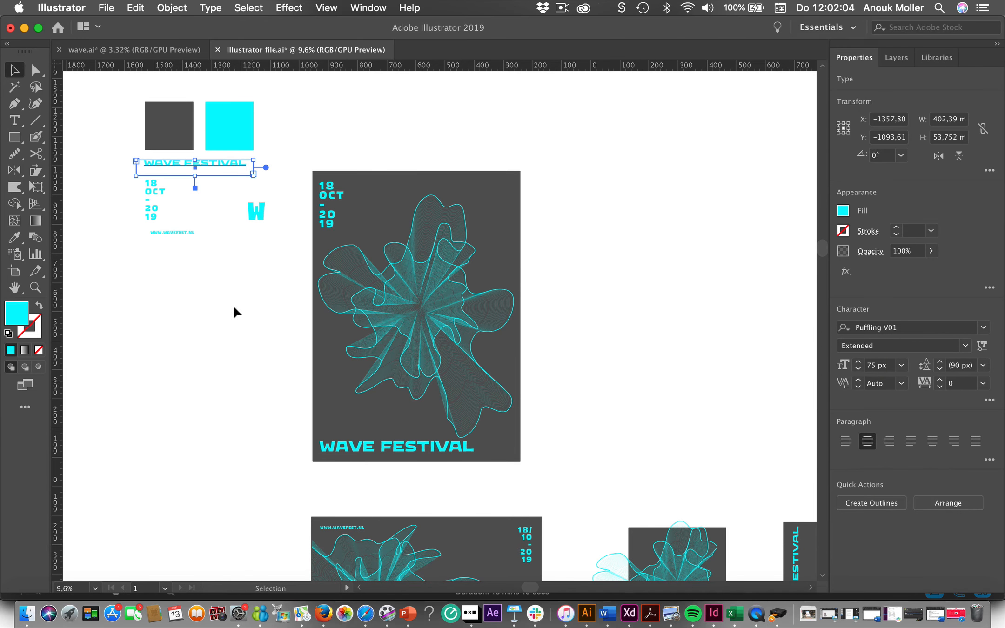
- Inspect the inner wave group layered over the larger one at the centre of the poster
left_click(170, 278)
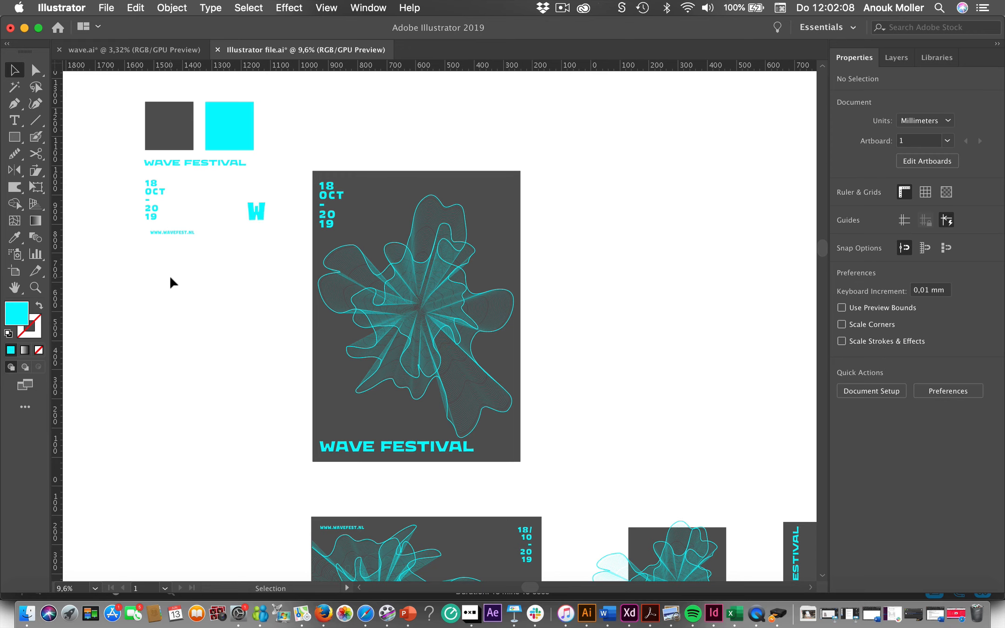
scroll(171, 278, "up", 2)
scroll(170, 278, "down", 3)
scroll(170, 278, "right", 2)
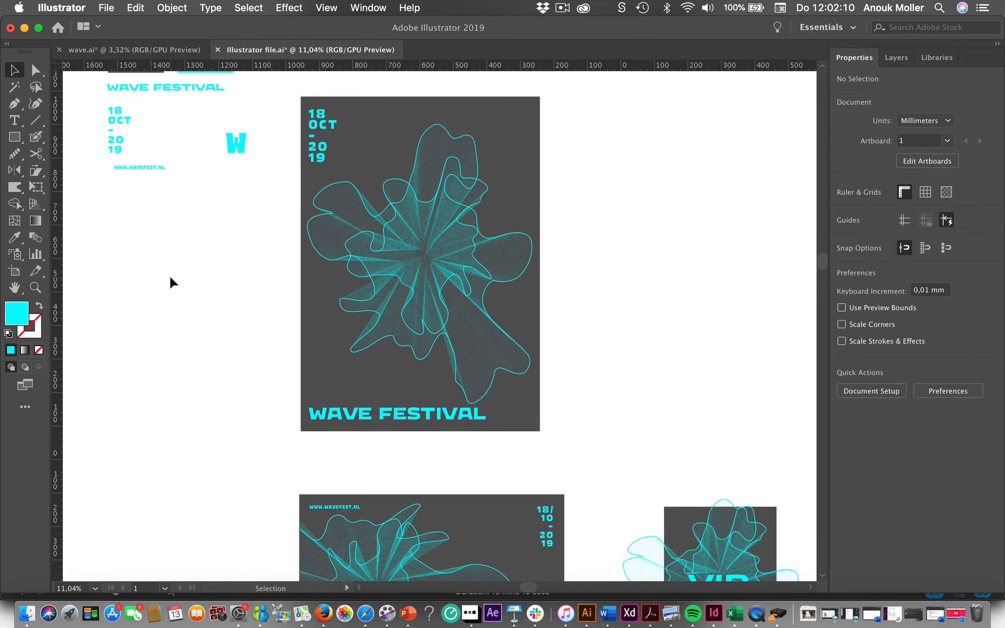
left_click(402, 276)
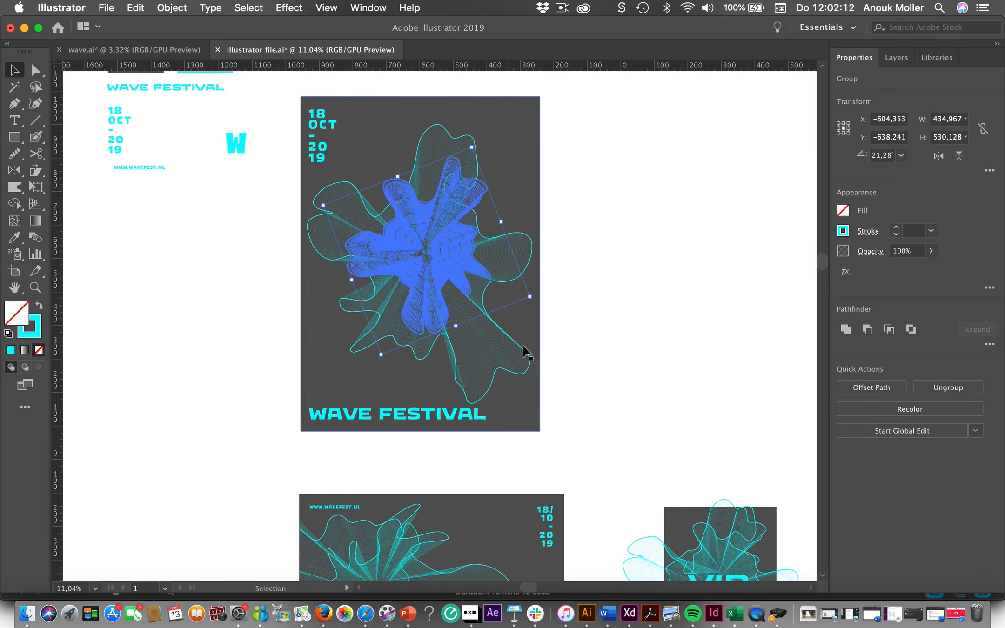
left_click(226, 415)
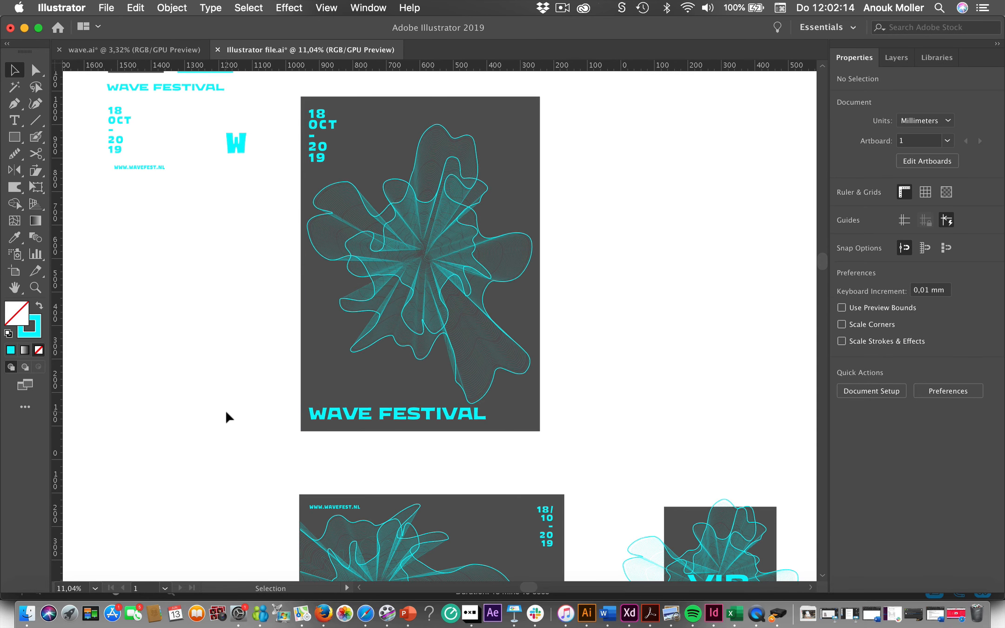
- Examine the landscape festival programme and how its two overlapping wave graphics are masked to the page edge
scroll(226, 416, "down", 3)
scroll(226, 416, "right", 1)
scroll(227, 416, "down", 4)
scroll(227, 416, "right", 1)
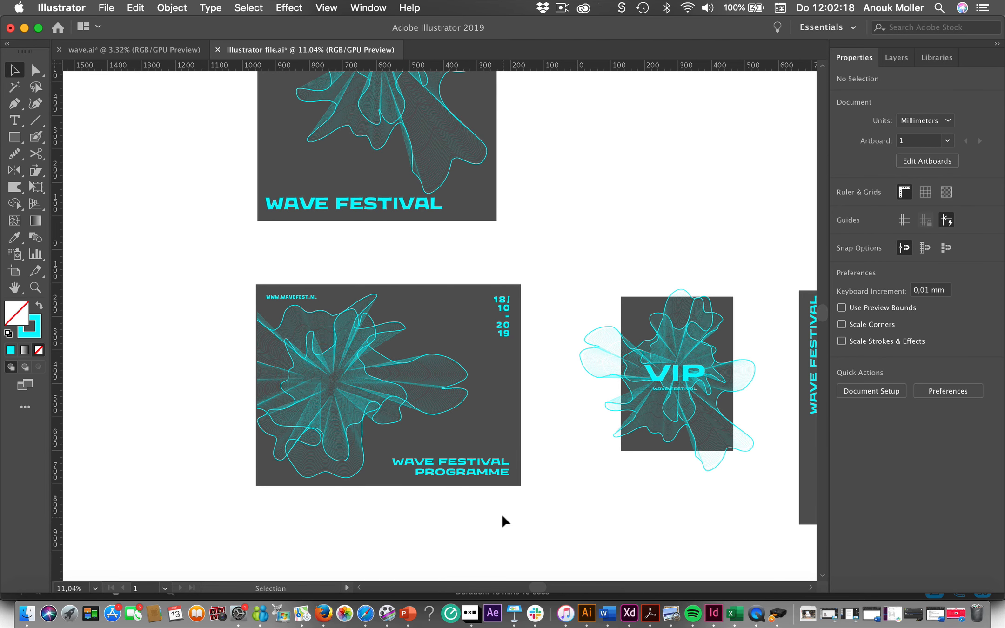
left_click(271, 363)
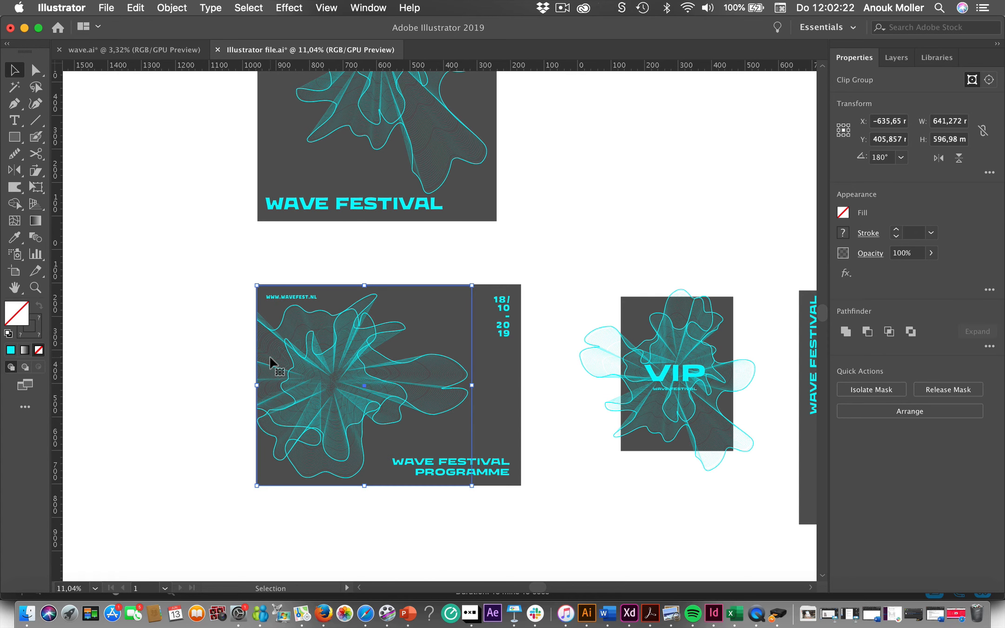
left_click(200, 377)
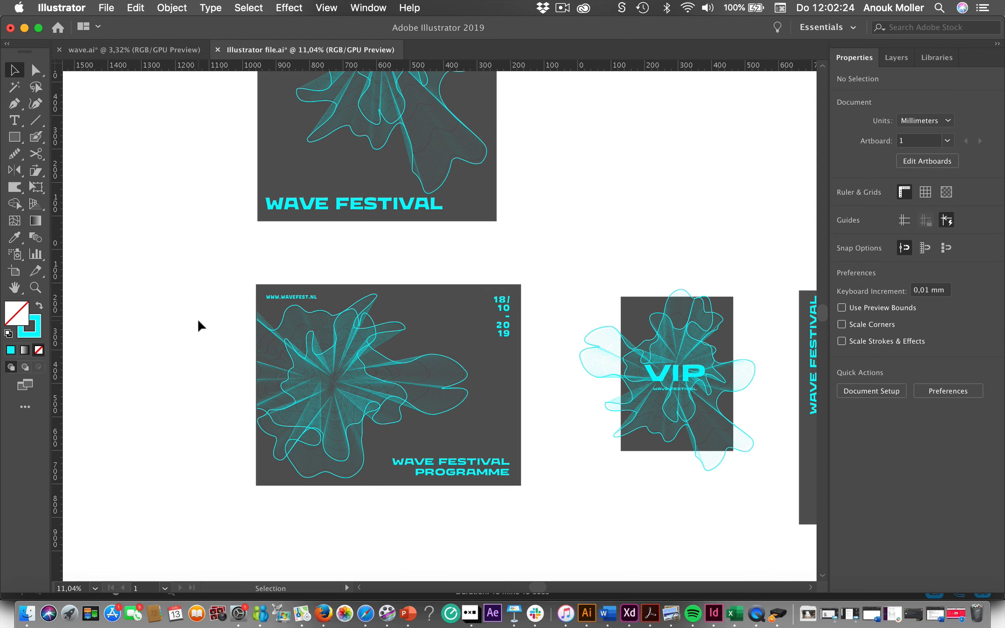
left_click(391, 424)
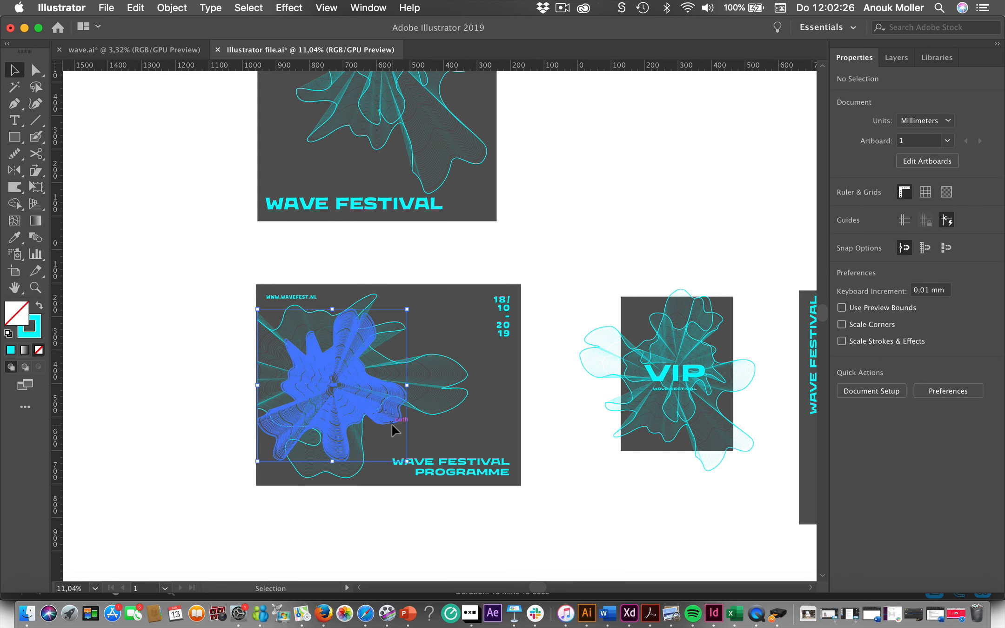
left_click(444, 420)
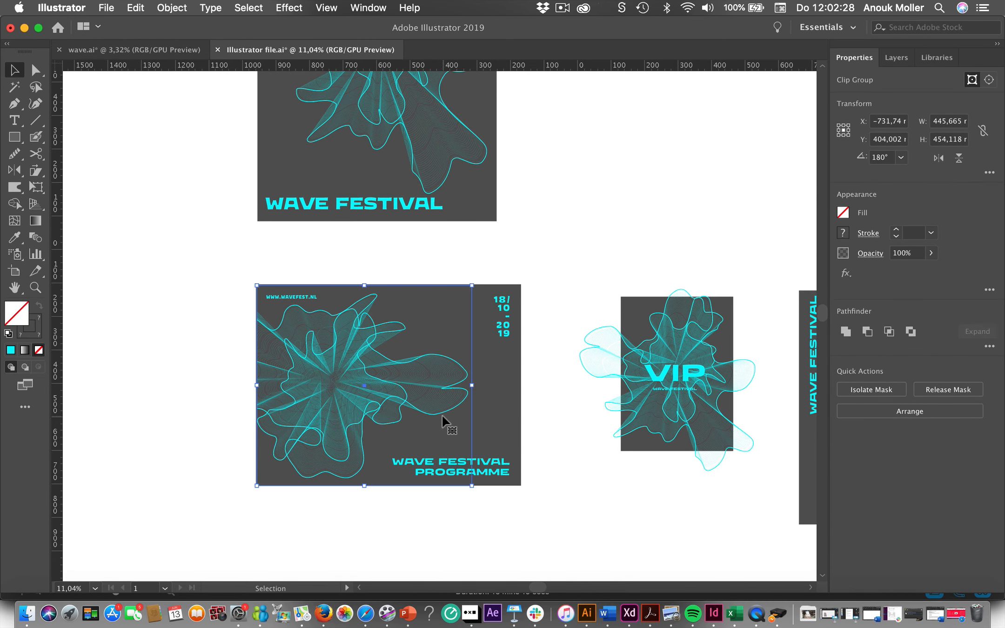
left_click(231, 498)
scroll(231, 497, "down", 2)
scroll(231, 497, "right", 3)
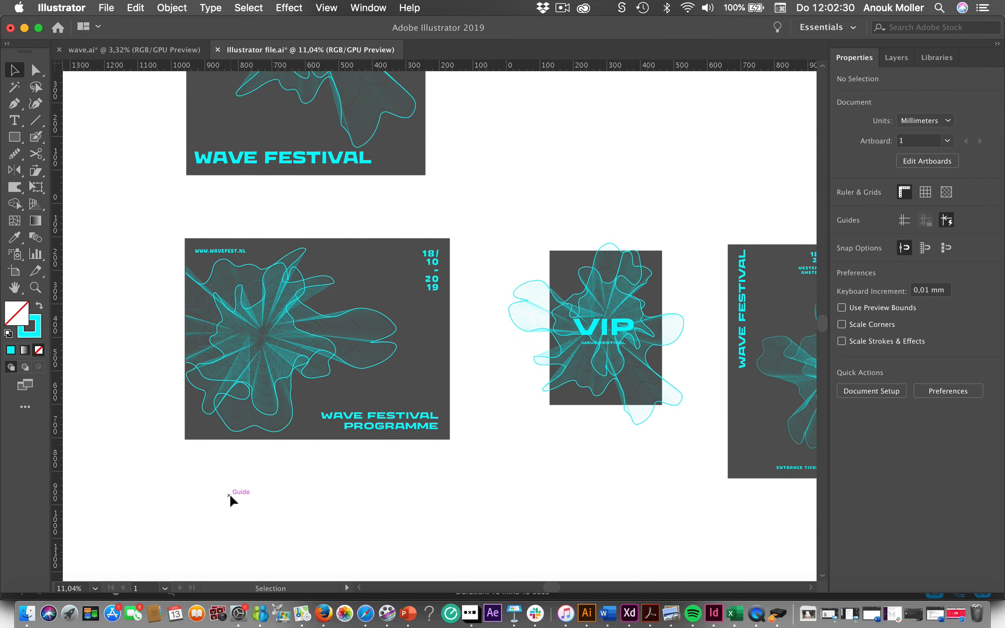
- Inspect the VIP card's dark background rectangle and the wave graphics that extend past its edges
scroll(231, 496, "right", 3)
scroll(230, 496, "down", 1)
scroll(503, 457, "right", 2)
scroll(503, 457, "up", 1)
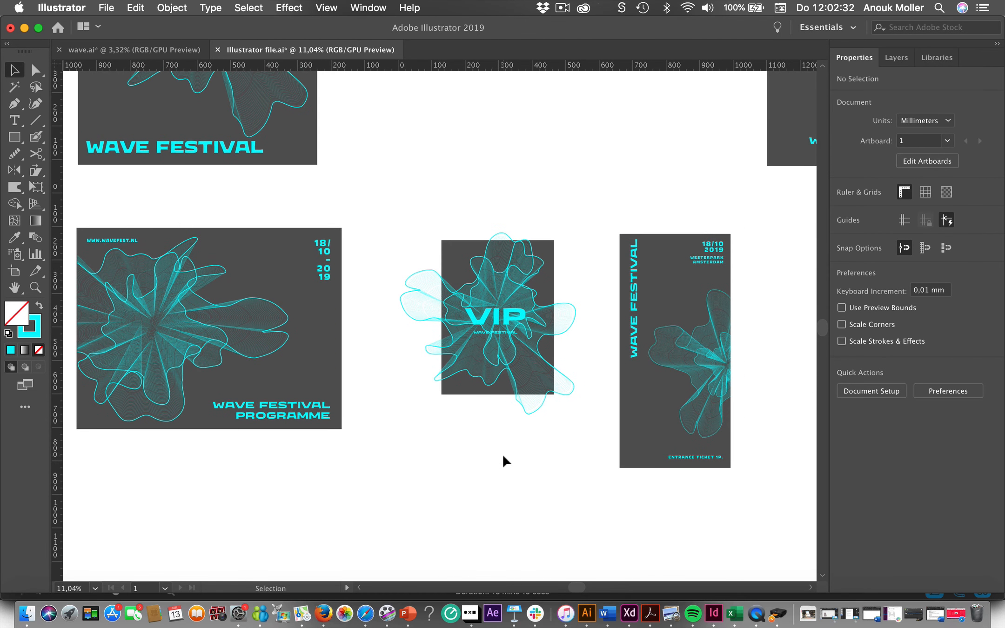
scroll(503, 456, "up", 2)
scroll(503, 457, "up", 1)
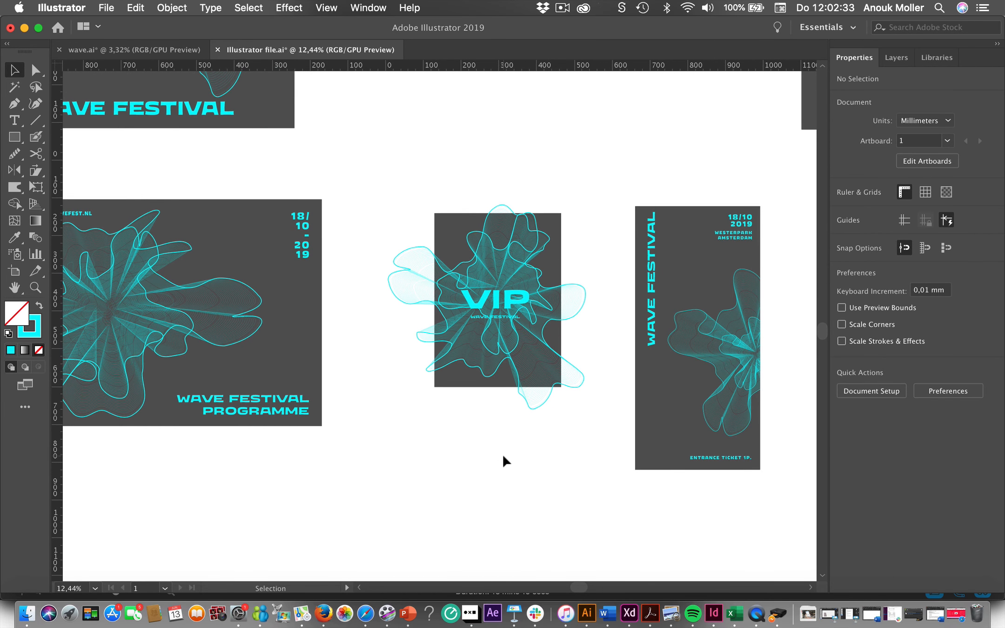
left_click(456, 386)
left_click(419, 453)
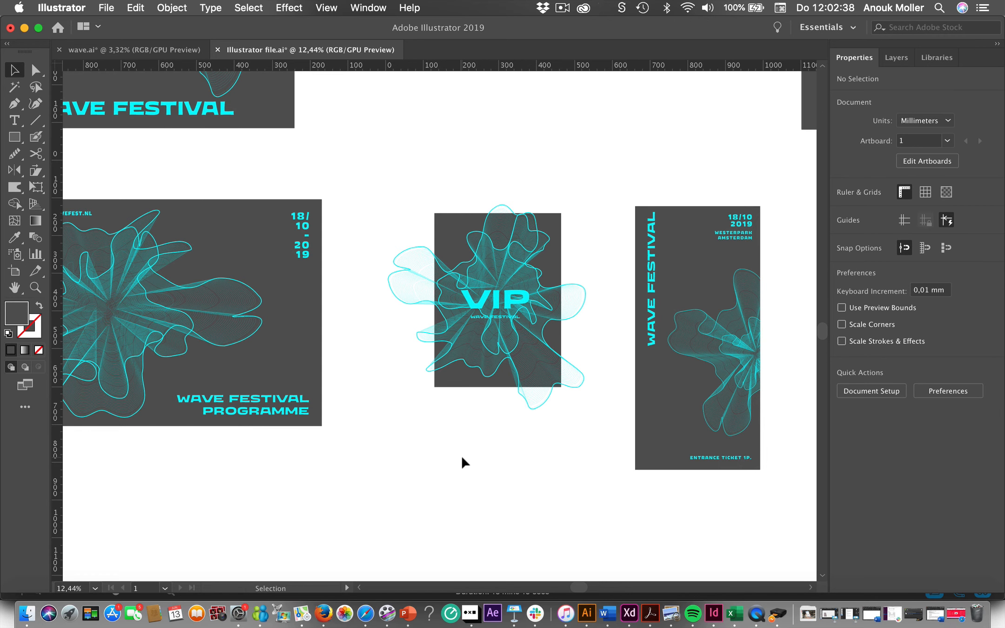
scroll(463, 462, "right", 2)
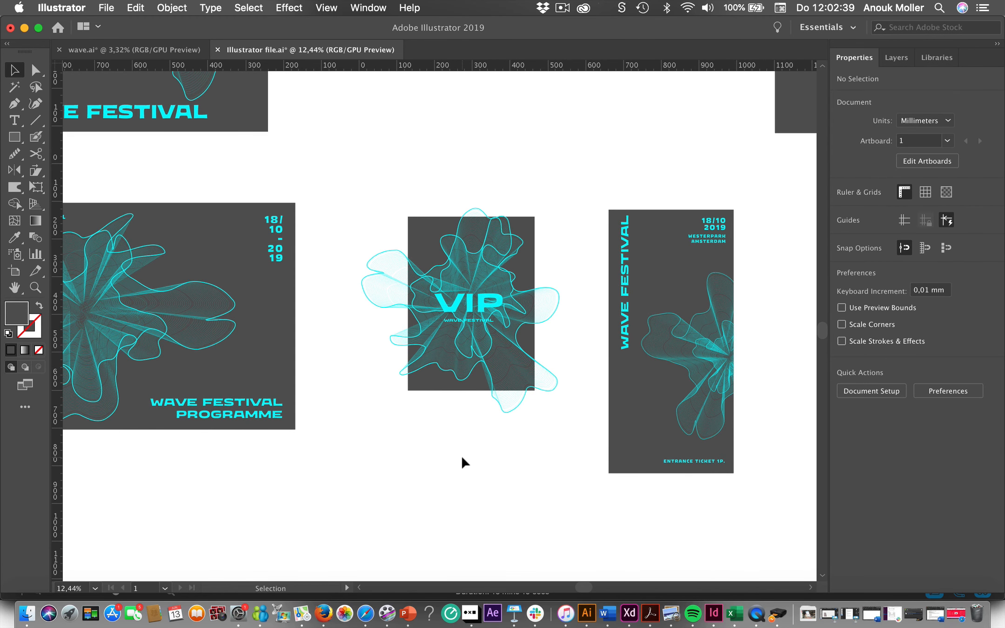
- Draw an unfilled rectangle about 333 by 460 mm exactly over the VIP card's dark background
left_click(509, 421)
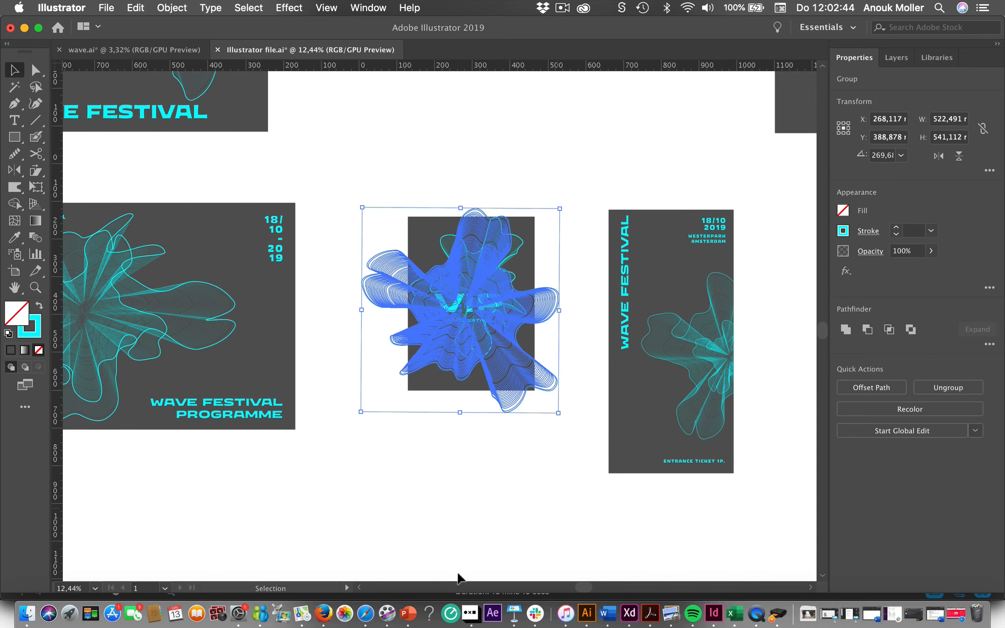
key("m")
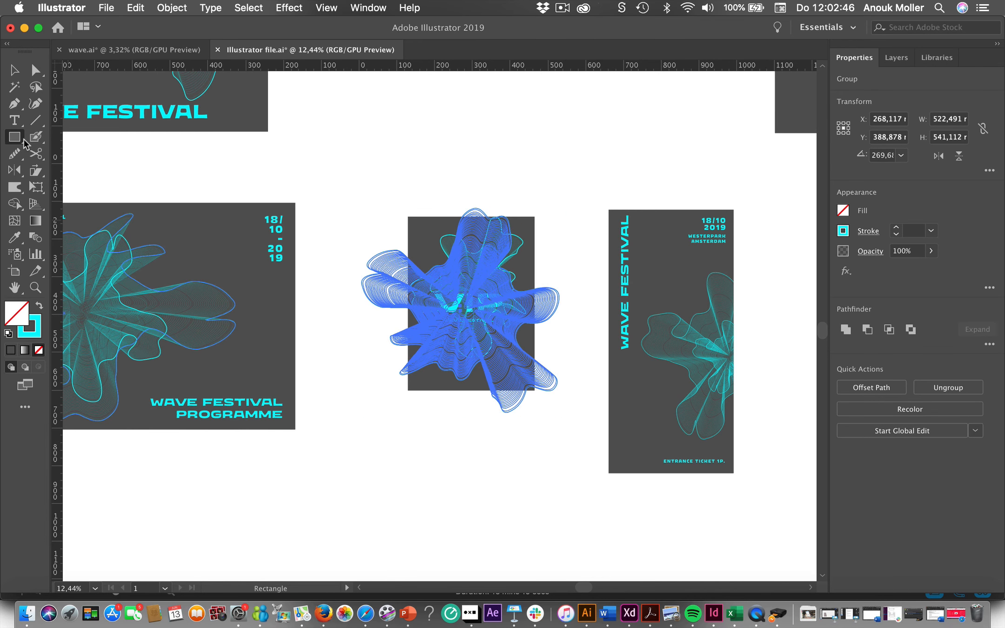
left_click_drag(408, 217, 533, 390)
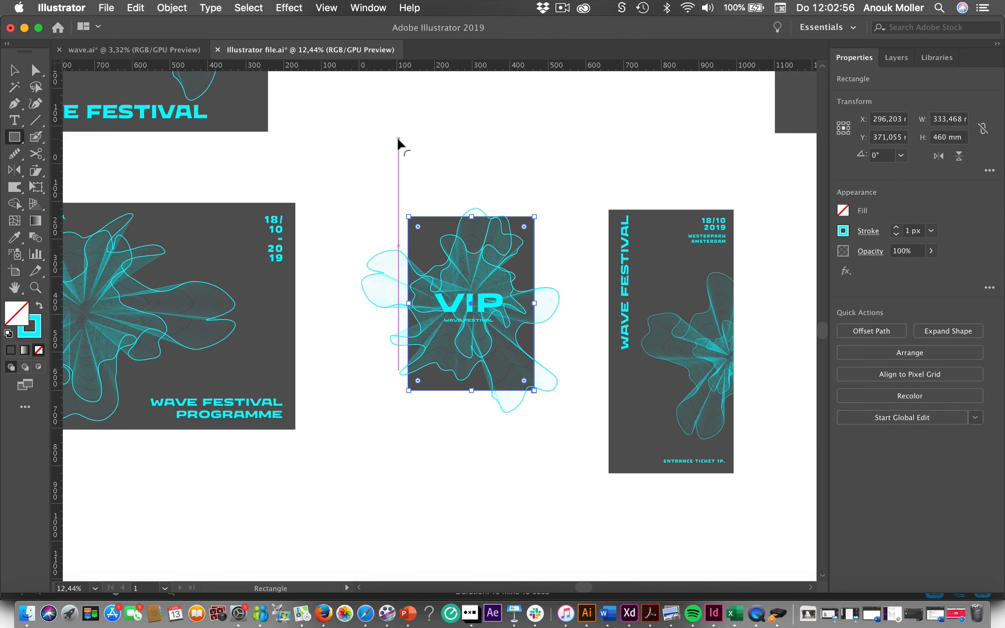
- Make a clipping mask from the new rectangle and the VIP card's large wave group, and clear the selection
left_click(14, 70)
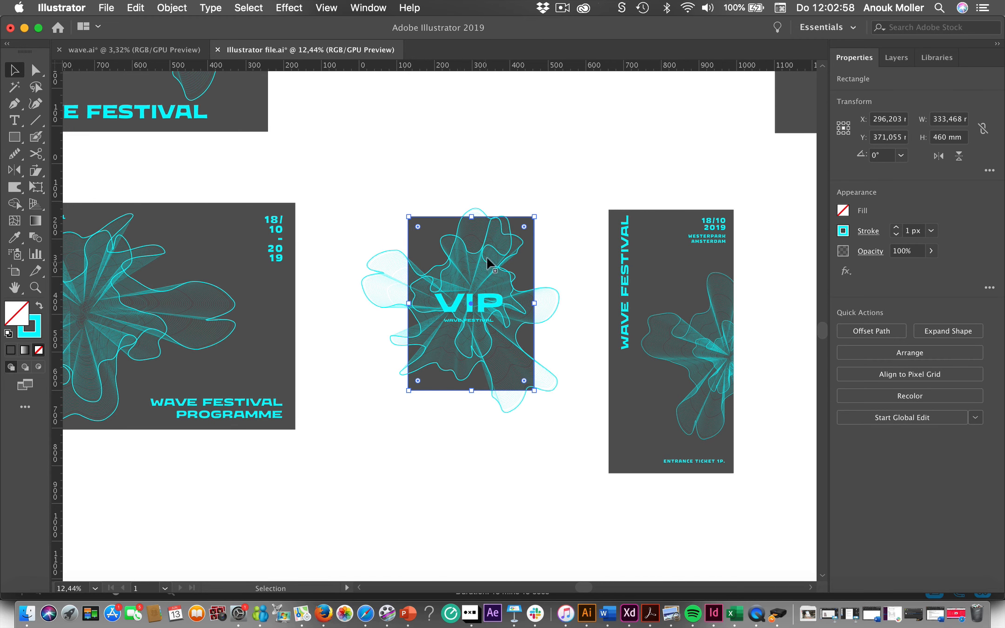
left_click(374, 278, "shift")
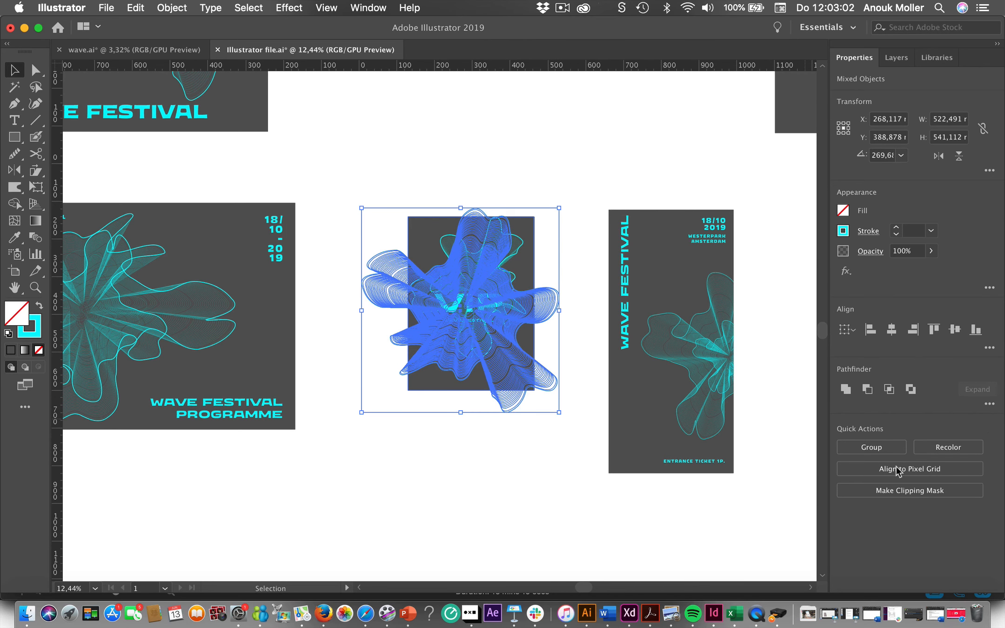
left_click(903, 491)
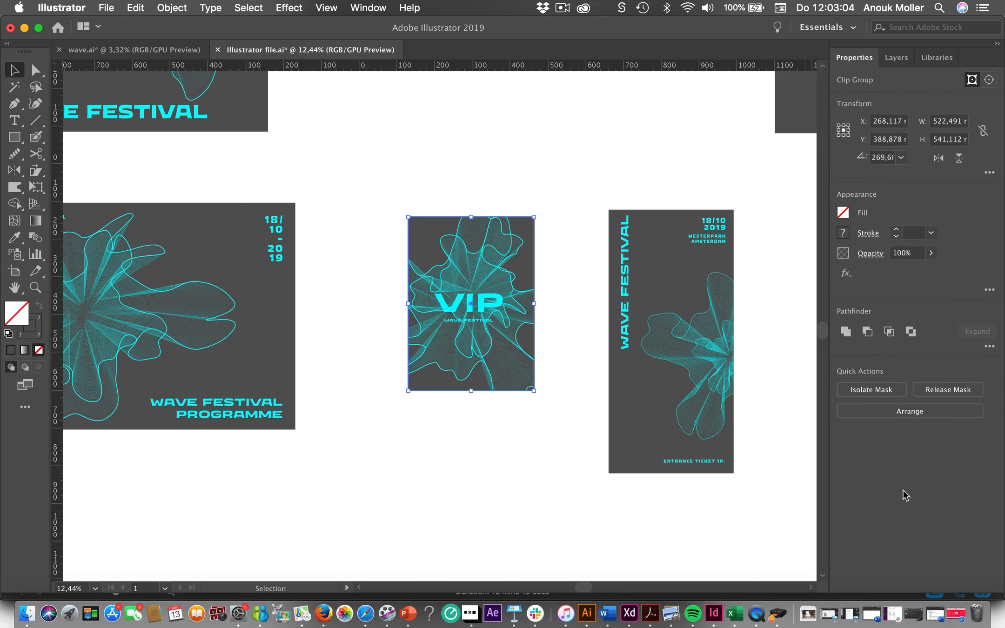
left_click(458, 486)
- Examine the masked VIP card and the entrance ticket, including the small clipped wave layered at the ticket's edge
scroll(412, 476, "up", 3)
scroll(414, 475, "right", 2)
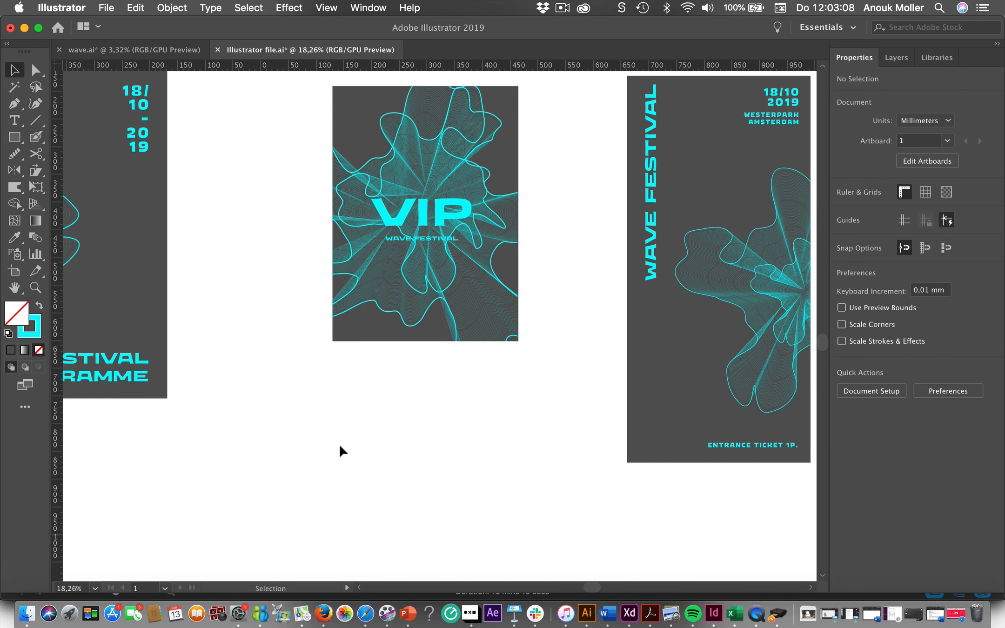
scroll(354, 471, "down", 4)
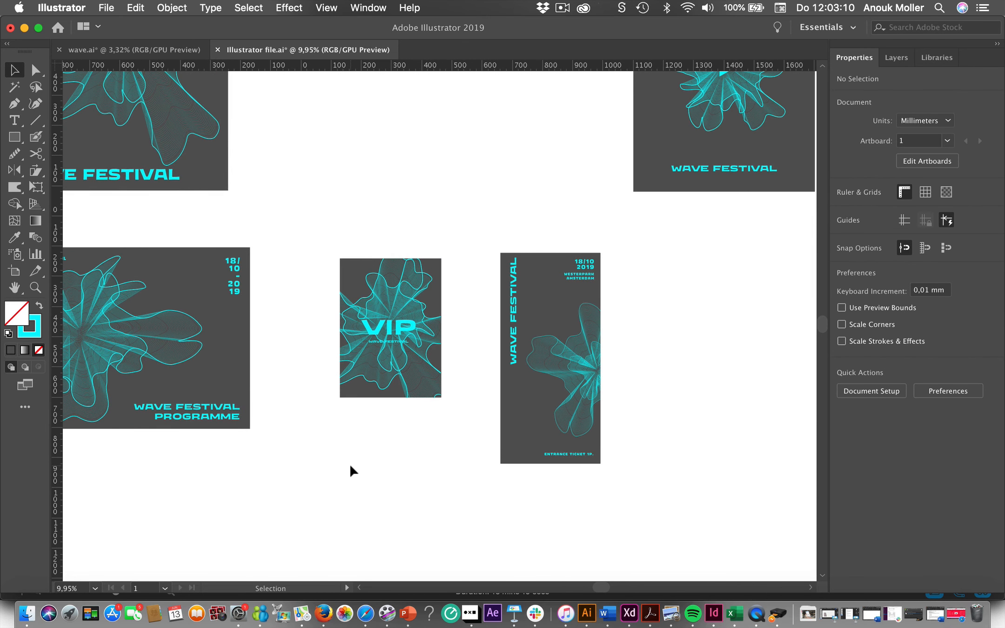
scroll(354, 471, "right", 5)
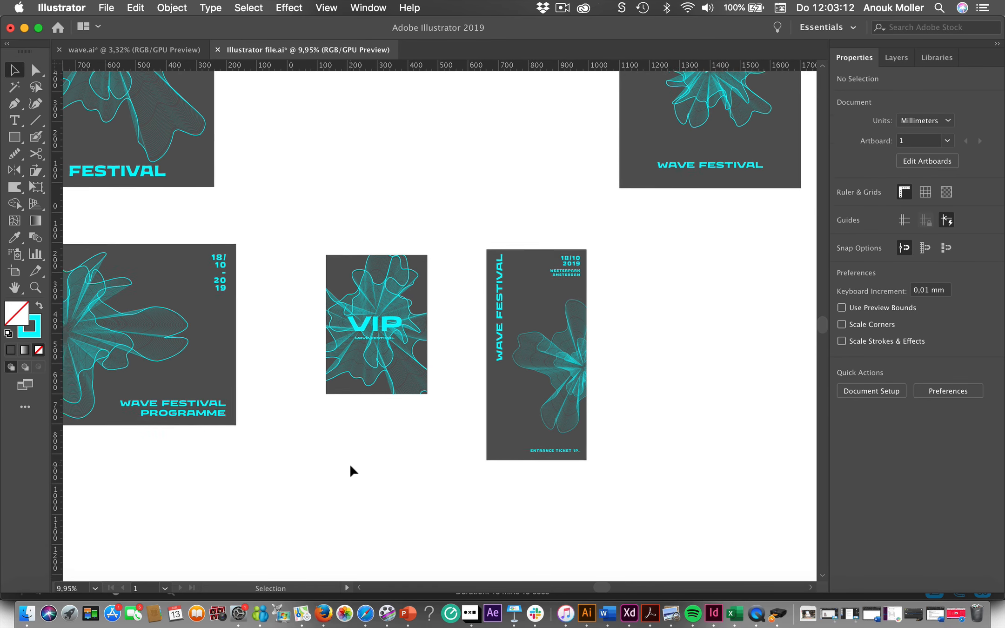
scroll(354, 470, "up", 1)
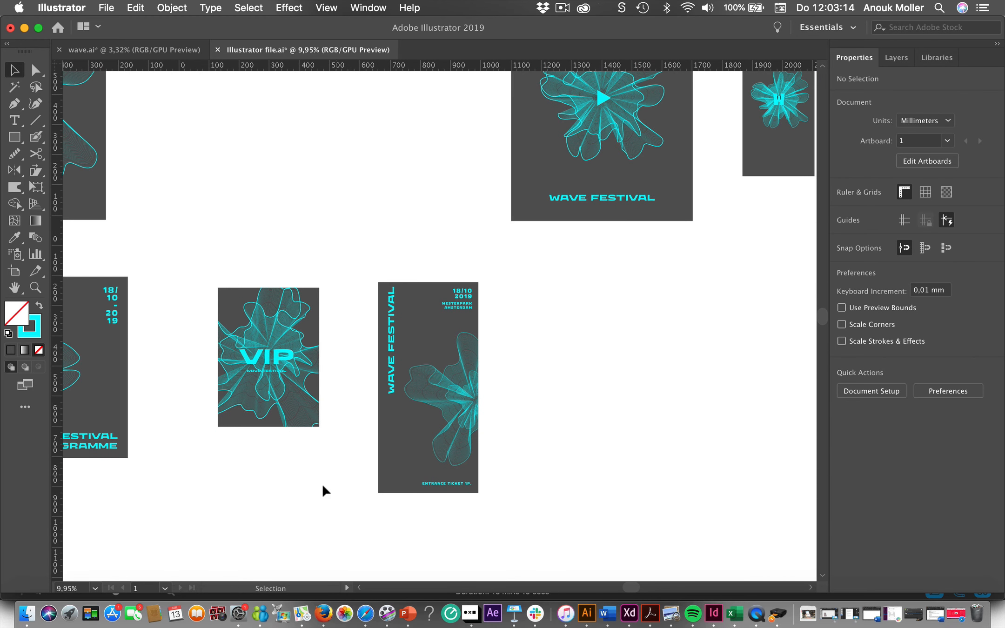
scroll(412, 515, "up", 5)
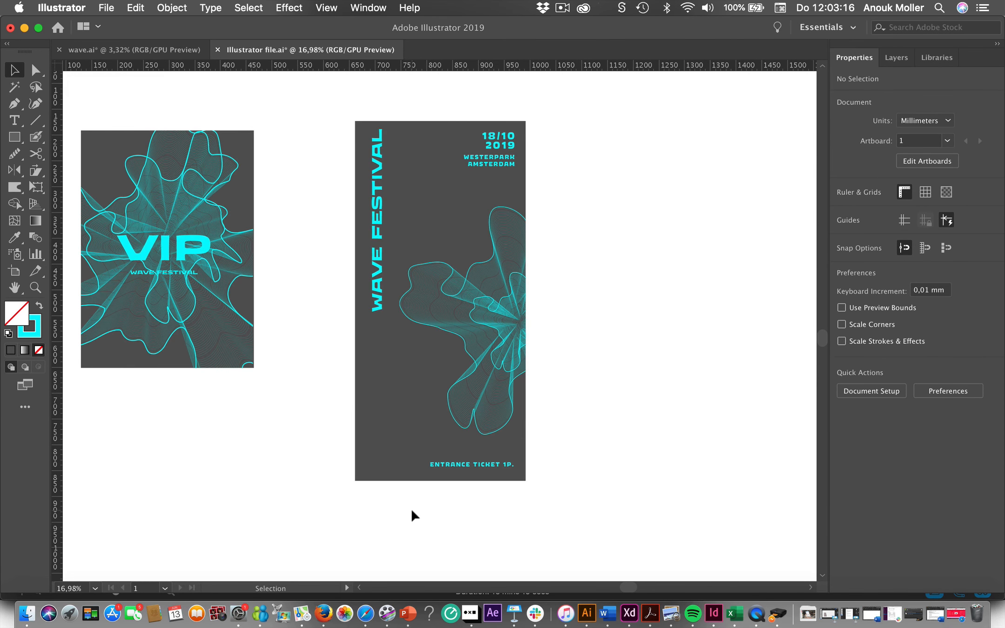
scroll(260, 518, "right", 2)
scroll(260, 518, "up", 2)
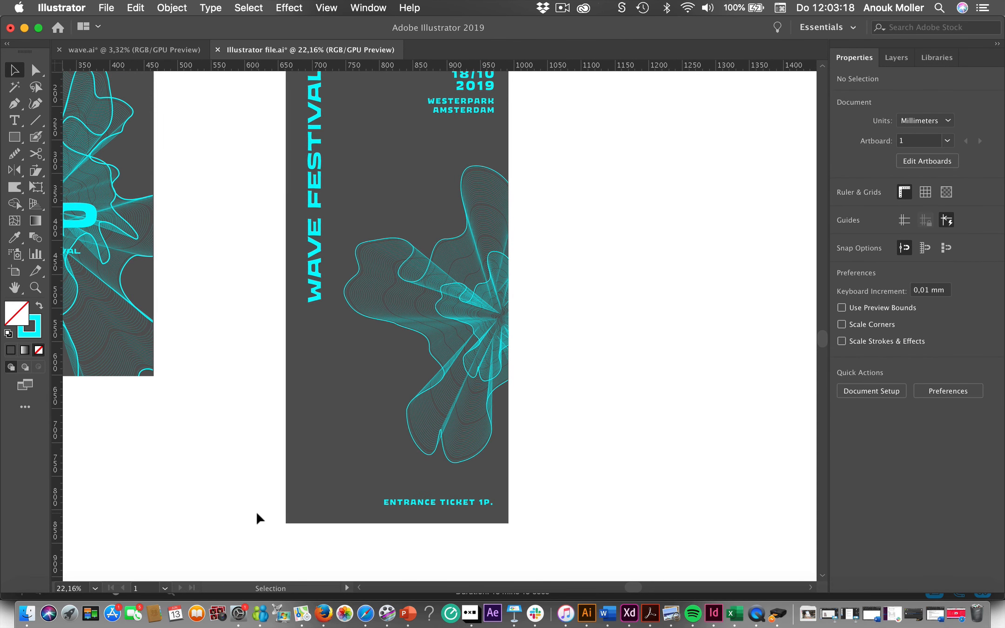
left_click(475, 337)
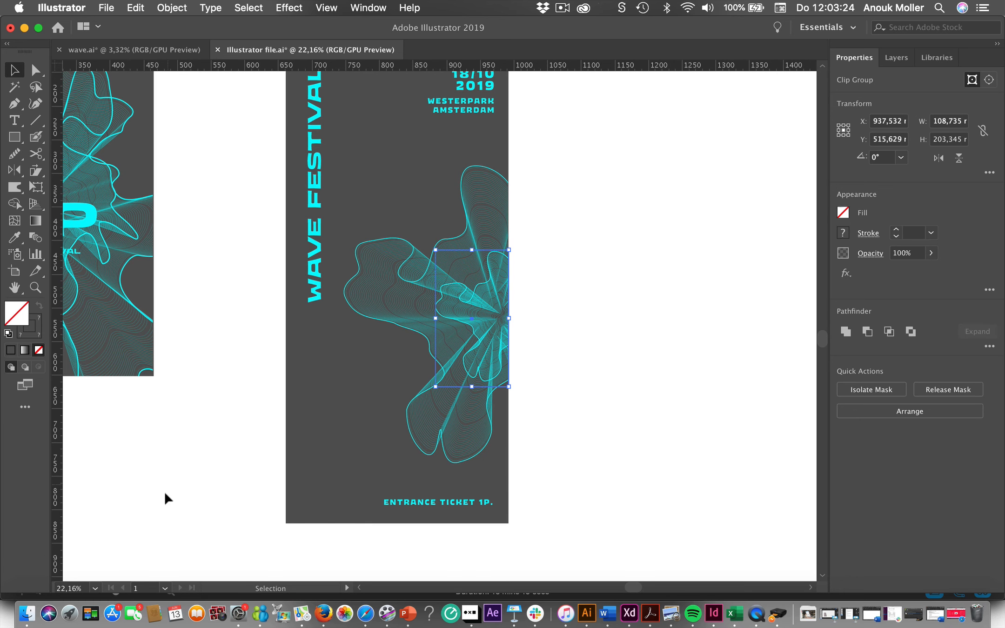
left_click(254, 509)
scroll(255, 510, "down", 2)
scroll(254, 509, "up", 1)
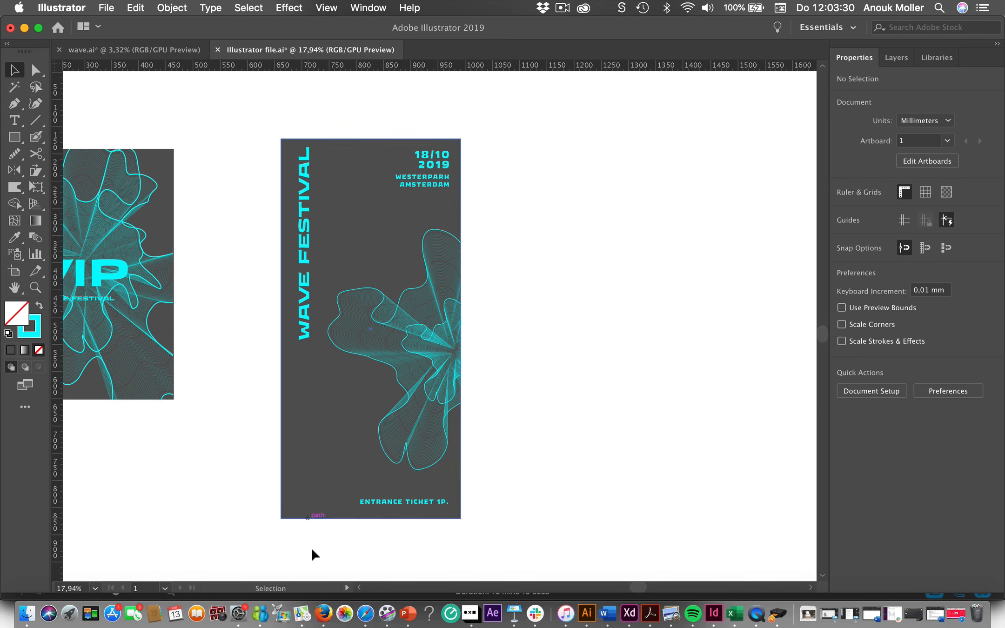
- Compare the wave placement and text layout of the VIP card and the entrance ticket side by side
scroll(208, 517, "down", 3)
scroll(208, 516, "left", 2)
scroll(208, 516, "down", 2)
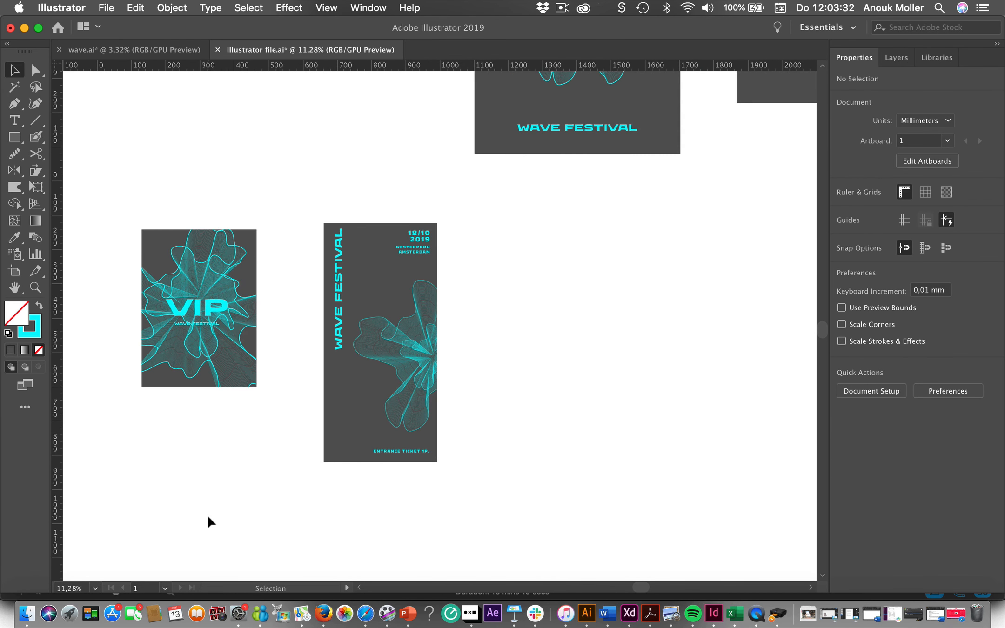
scroll(208, 516, "up", 2)
scroll(269, 463, "up", 3)
scroll(269, 462, "right", 3)
scroll(269, 463, "down", 2)
scroll(269, 463, "left", 1)
scroll(267, 464, "down", 1)
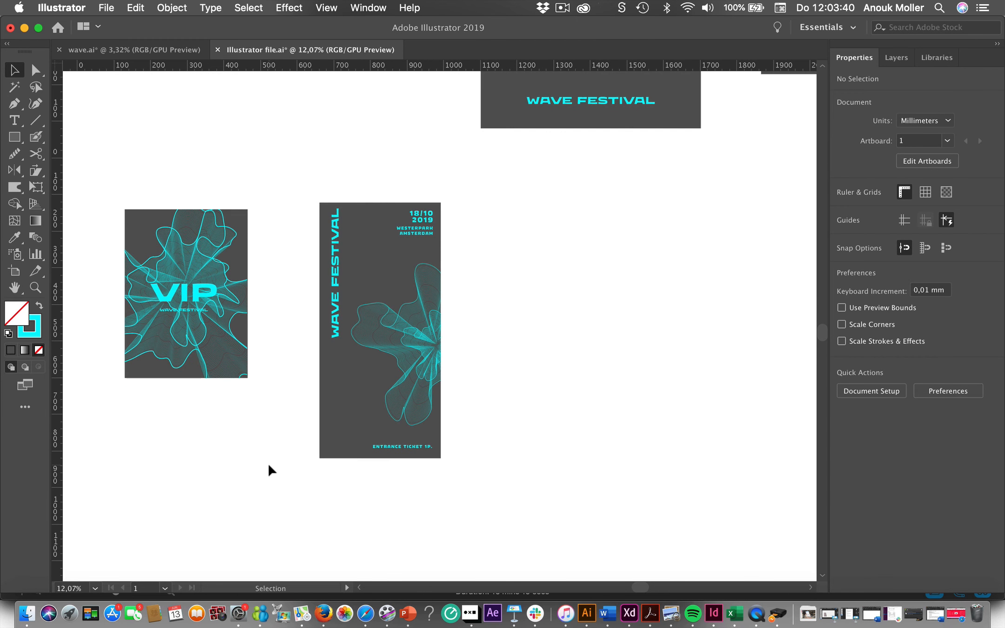
- Review the poster with the centred play symbol, the narrow W piece, and the whole set of festival designs together
scroll(268, 463, "up", 5)
scroll(267, 463, "right", 3)
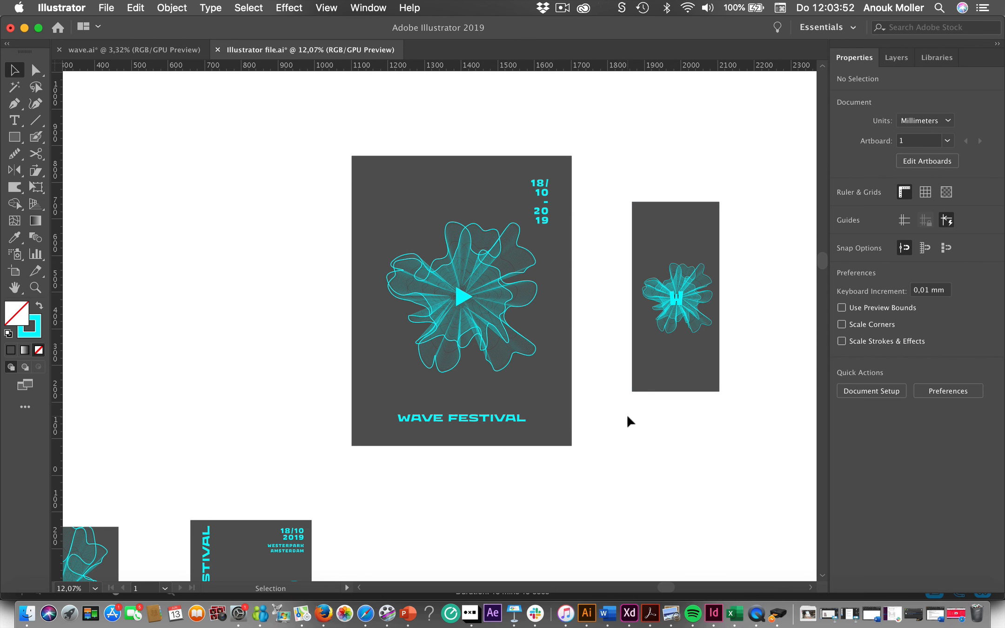
scroll(627, 416, "down", 5)
scroll(627, 415, "down", 3)
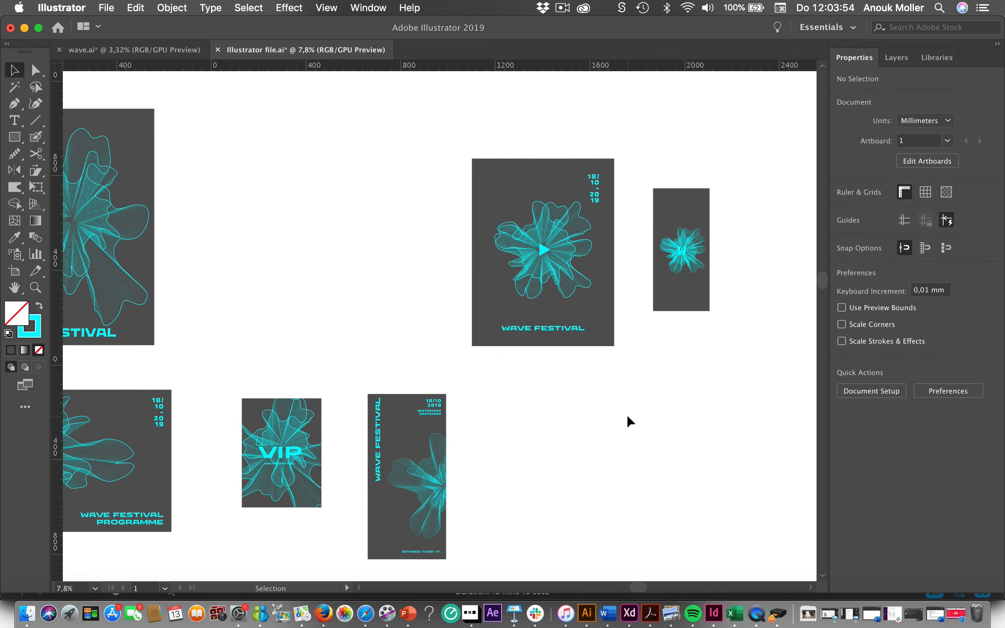
scroll(629, 417, "up", 2)
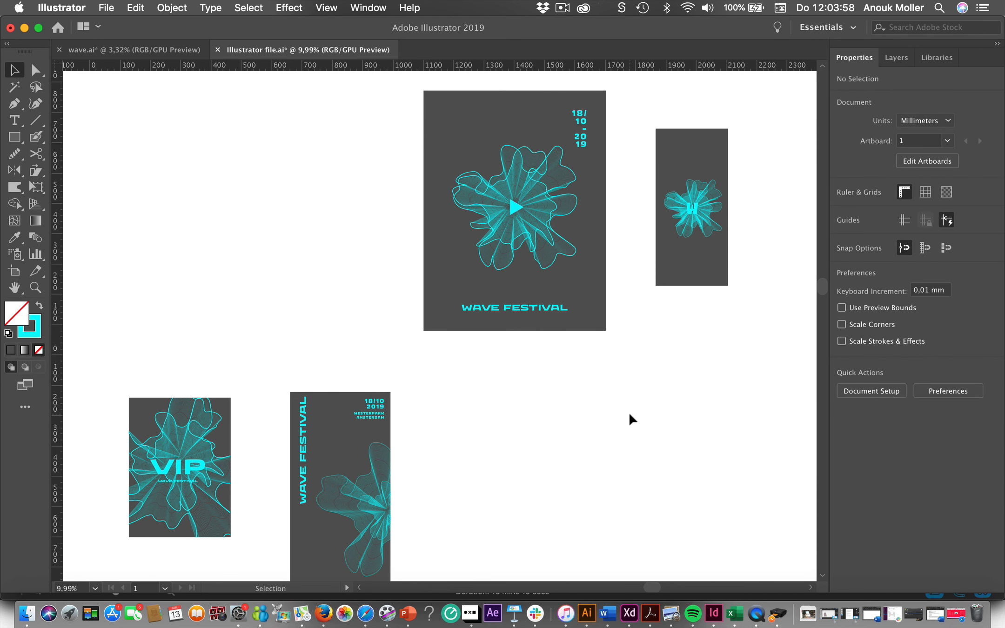
scroll(630, 418, "down", 2)
scroll(631, 419, "left", 3)
scroll(631, 419, "down", 2)
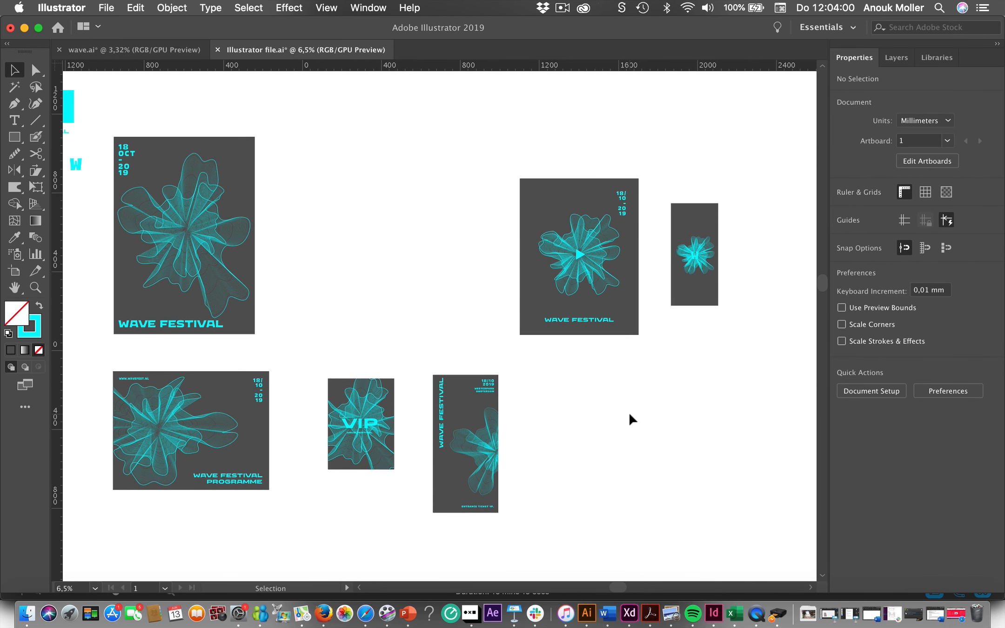
scroll(630, 419, "right", 3)
scroll(630, 418, "down", 3)
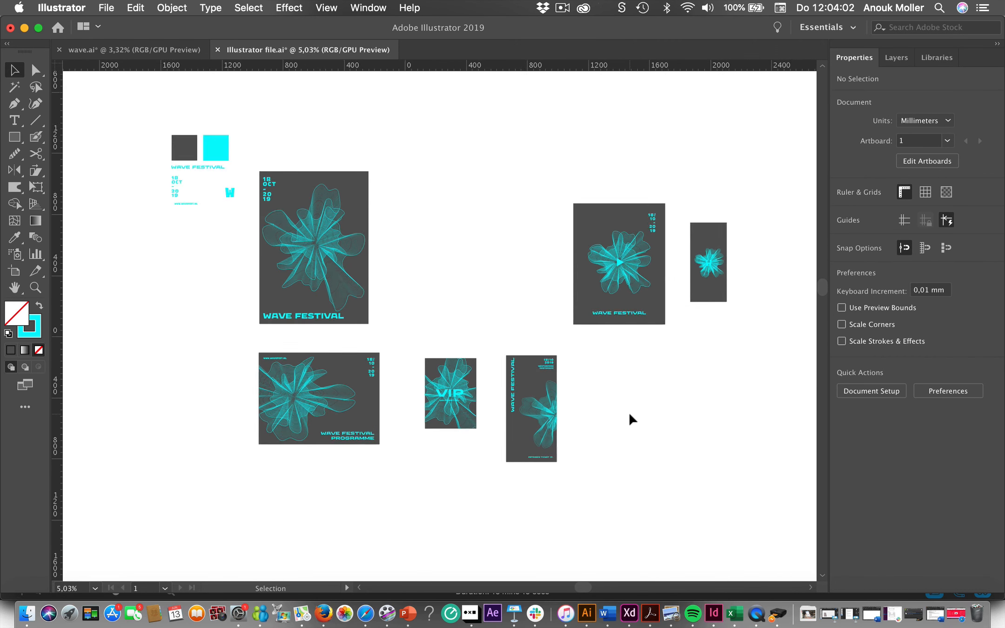
scroll(630, 419, "up", 3)
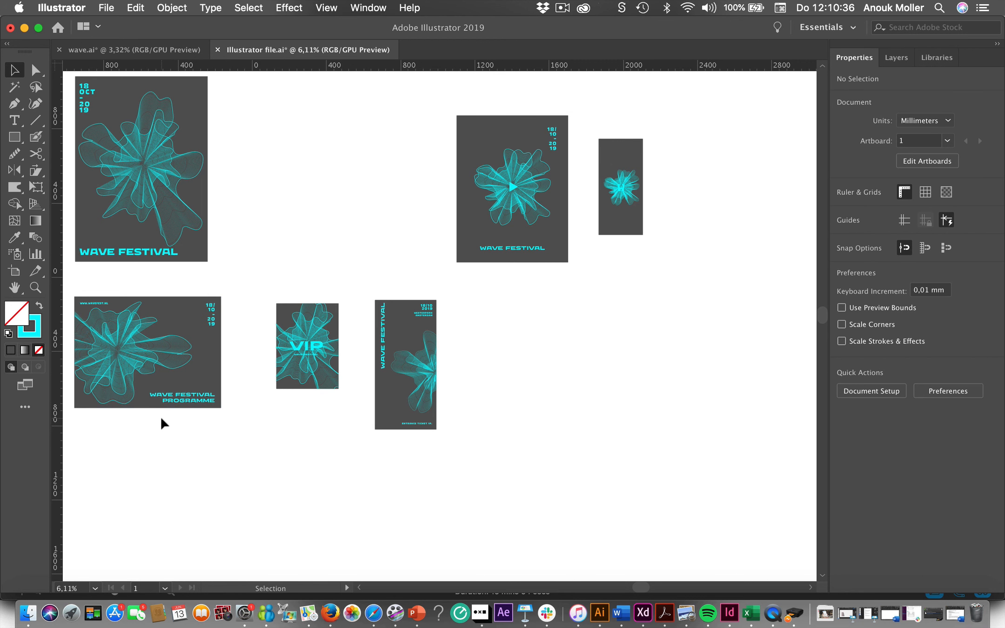
scroll(161, 423, "up", 3)
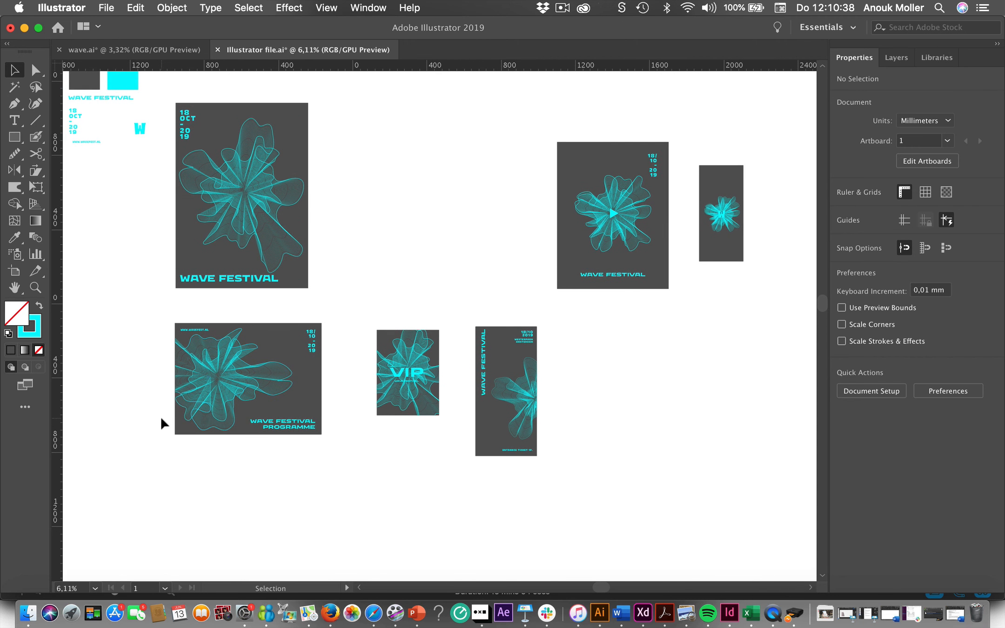
- Show the guides and move the vertical guide to the left edge of the poster's date and WAVE FESTIVAL title
scroll(162, 423, "up", 1)
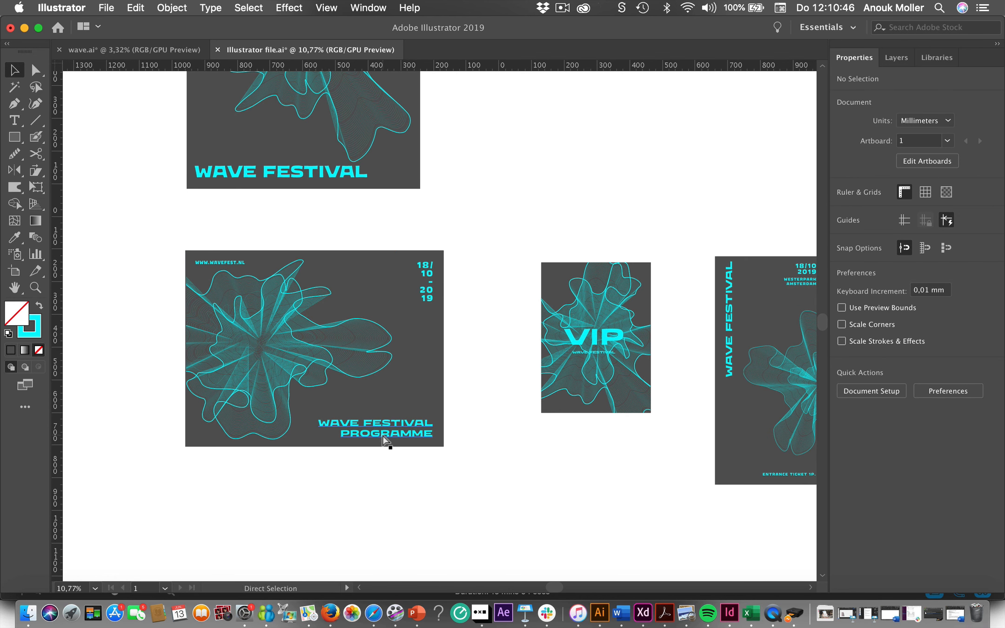
key("super+semicolon")
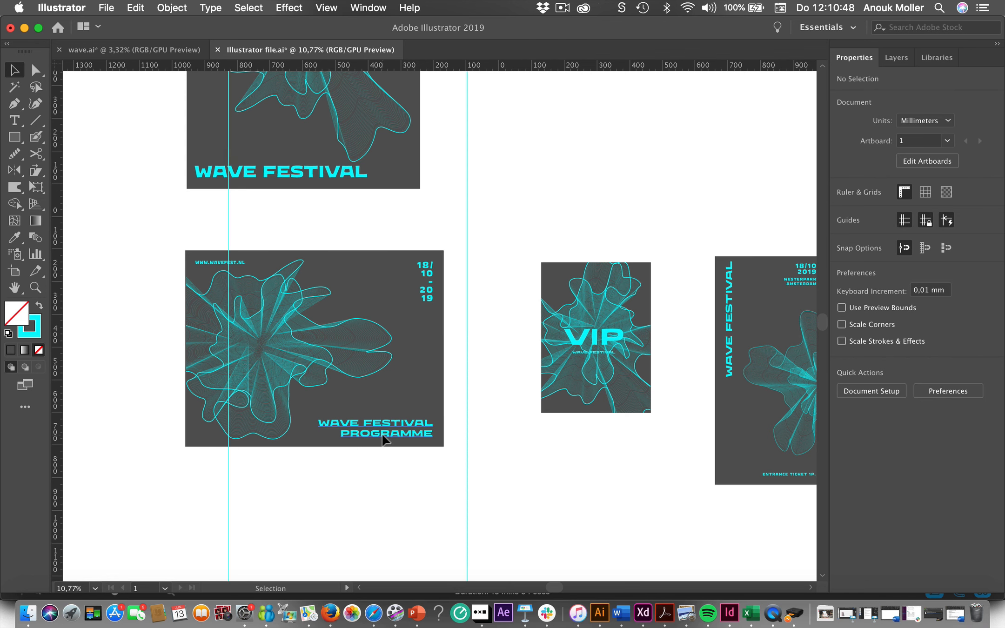
left_click_drag(228, 224, 198, 217)
scroll(197, 217, "up", 5)
scroll(198, 216, "right", 1)
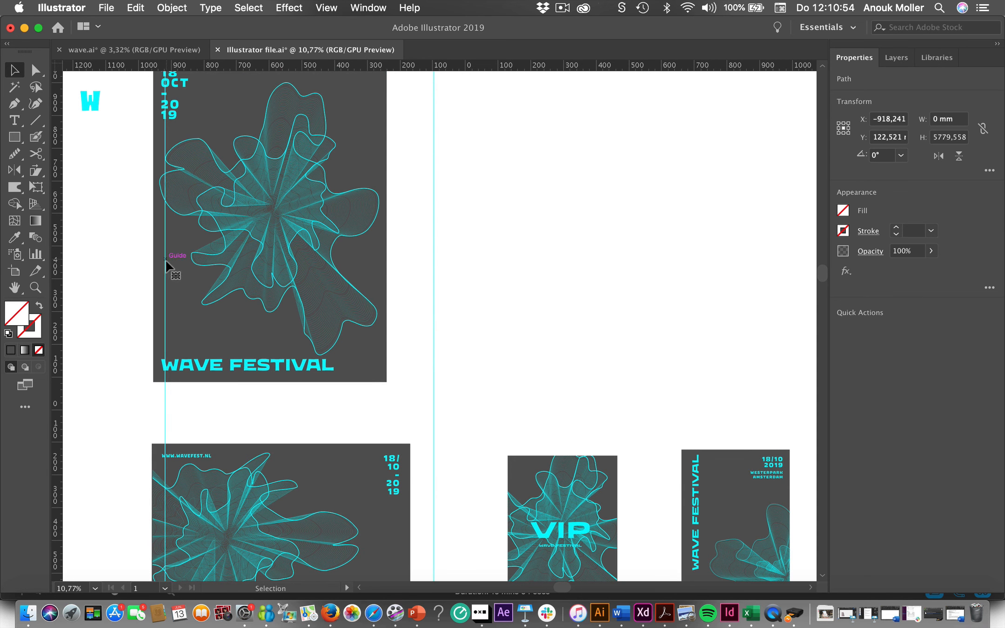
left_click_drag(165, 260, 161, 261)
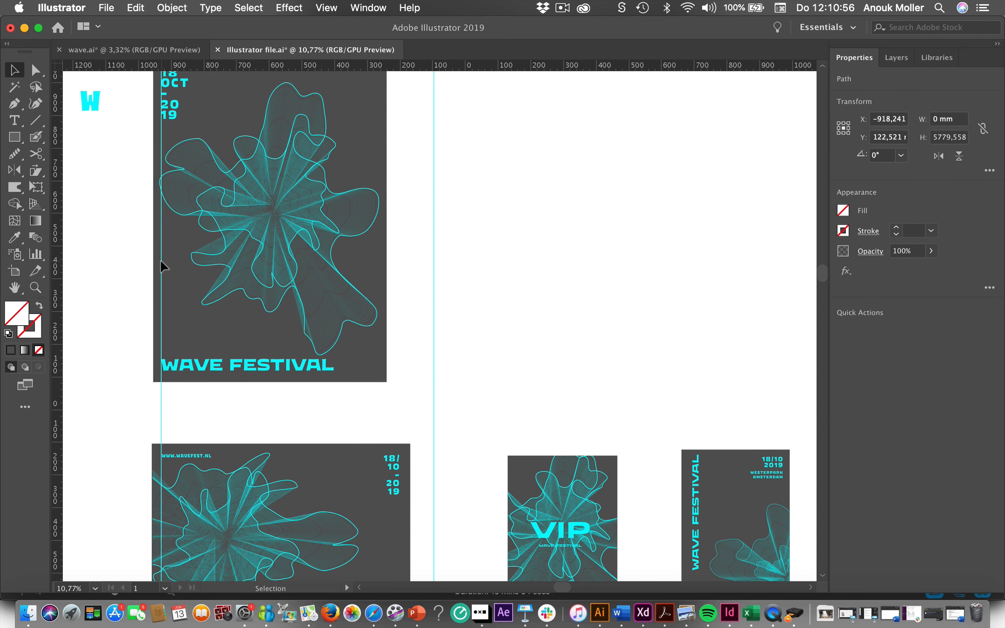
- Add a horizontal guide along the baseline of the poster's WAVE FESTIVAL title
scroll(125, 341, "up", 4)
scroll(126, 341, "left", 1)
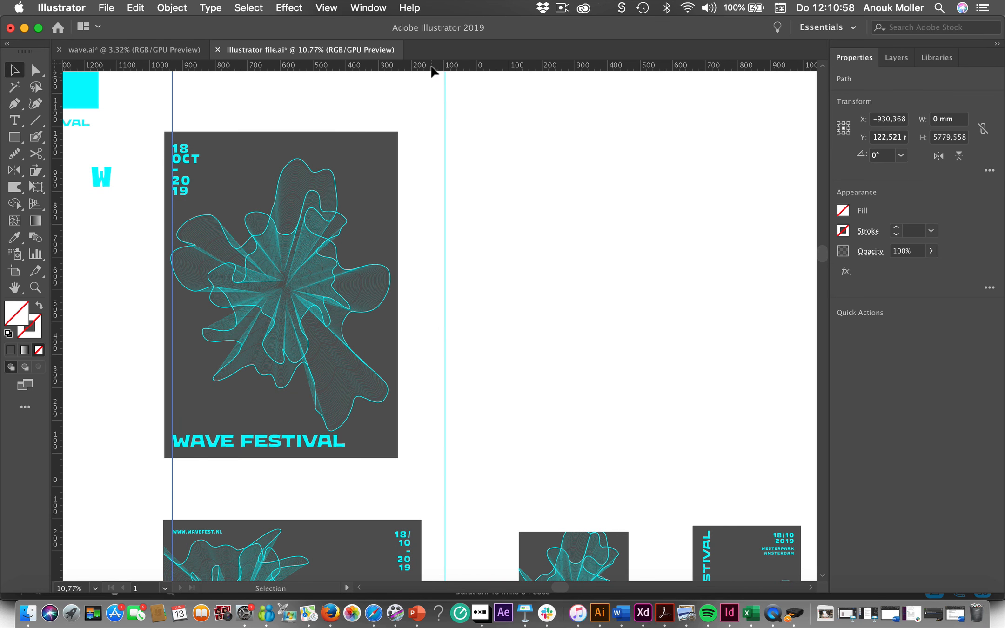
left_click_drag(431, 68, 410, 447)
scroll(410, 446, "down", 10)
scroll(411, 447, "left", 1)
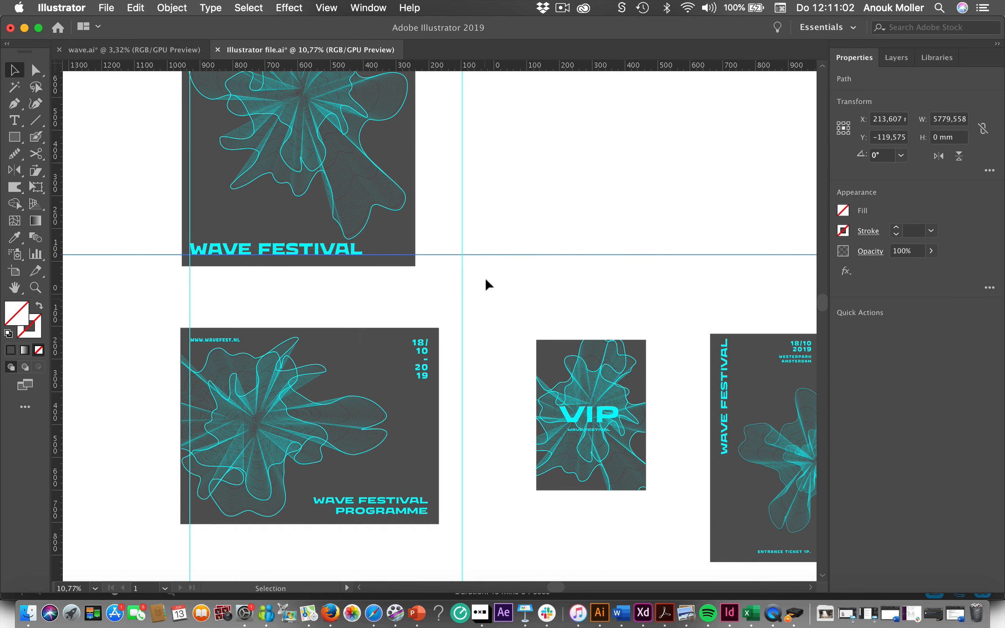
- Move the horizontal guide to the top of the programme's text and add a vertical guide along its text's right edge
left_click_drag(495, 254, 489, 338)
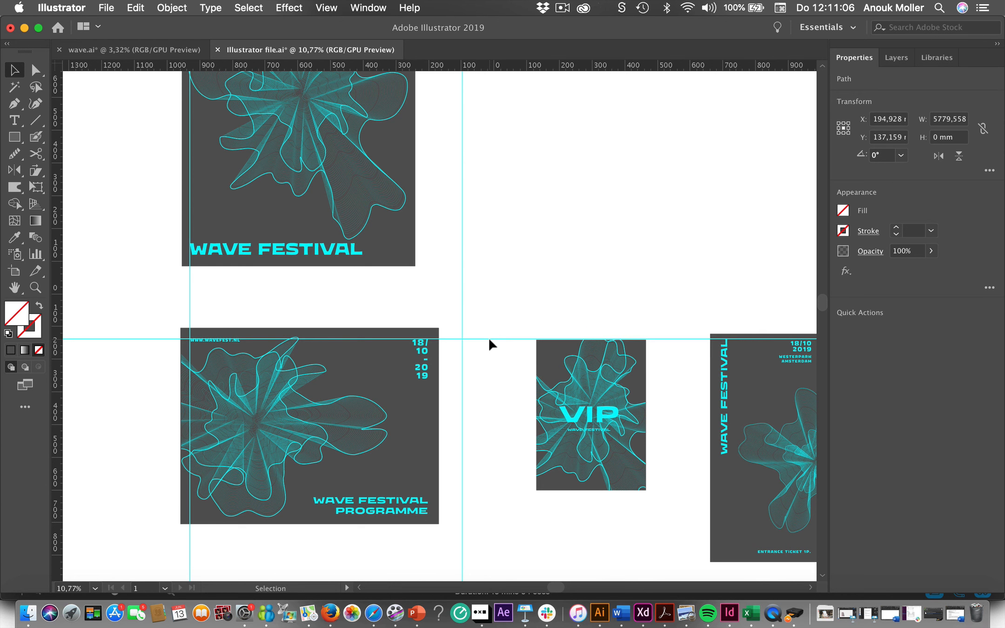
left_click_drag(58, 454, 428, 484)
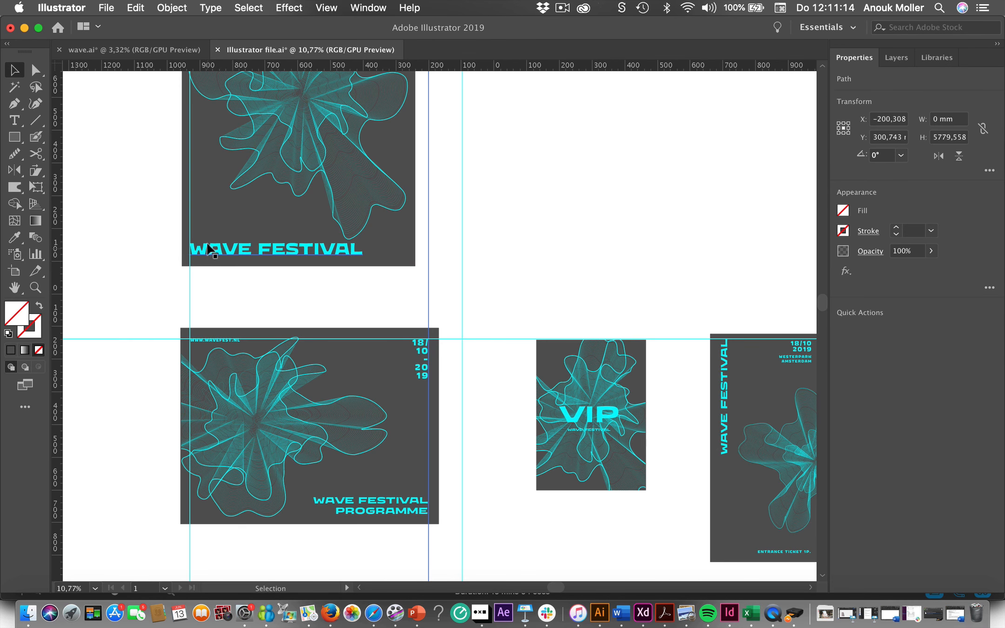
- Add a vertical guide along the right edge of the entrance ticket's date, location and ENTRANCE TICKET text
scroll(209, 249, "up", 3)
scroll(210, 249, "up", 3)
scroll(209, 249, "right", 1)
scroll(209, 249, "down", 6)
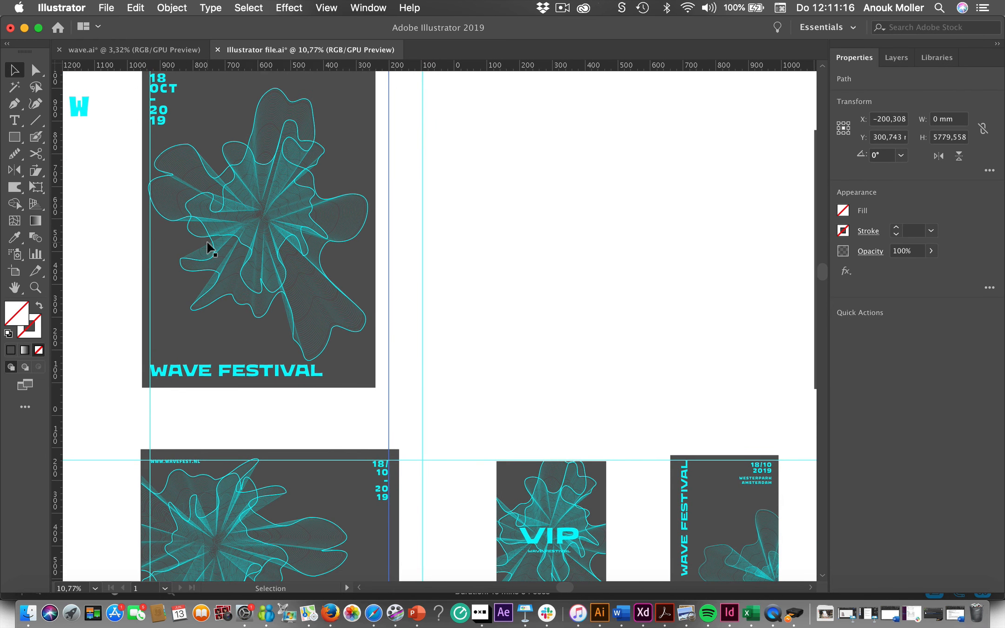
scroll(210, 248, "right", 3)
scroll(208, 246, "down", 3)
scroll(208, 247, "right", 2)
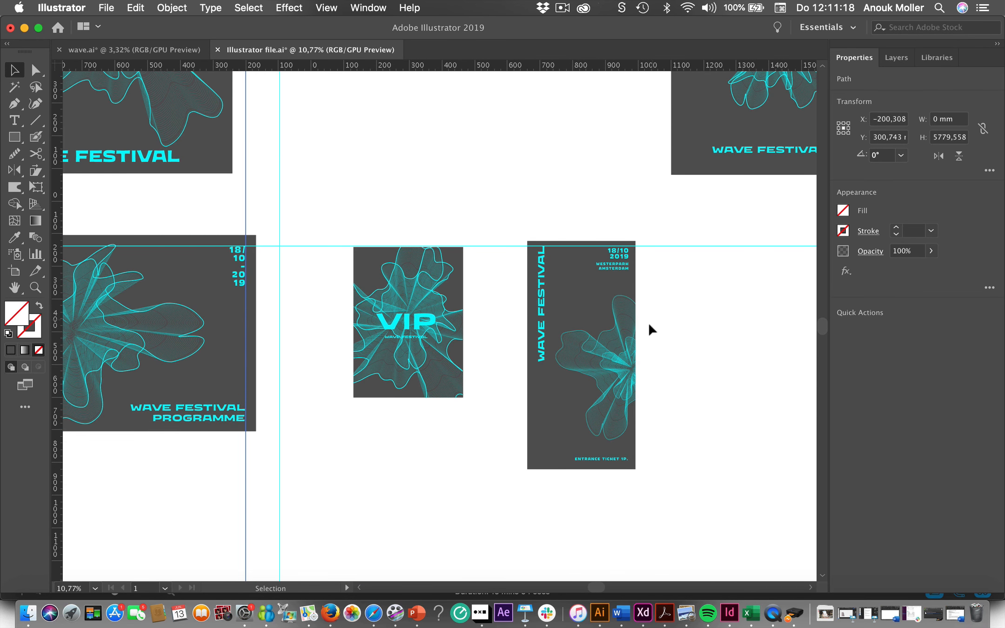
left_click_drag(58, 450, 631, 497)
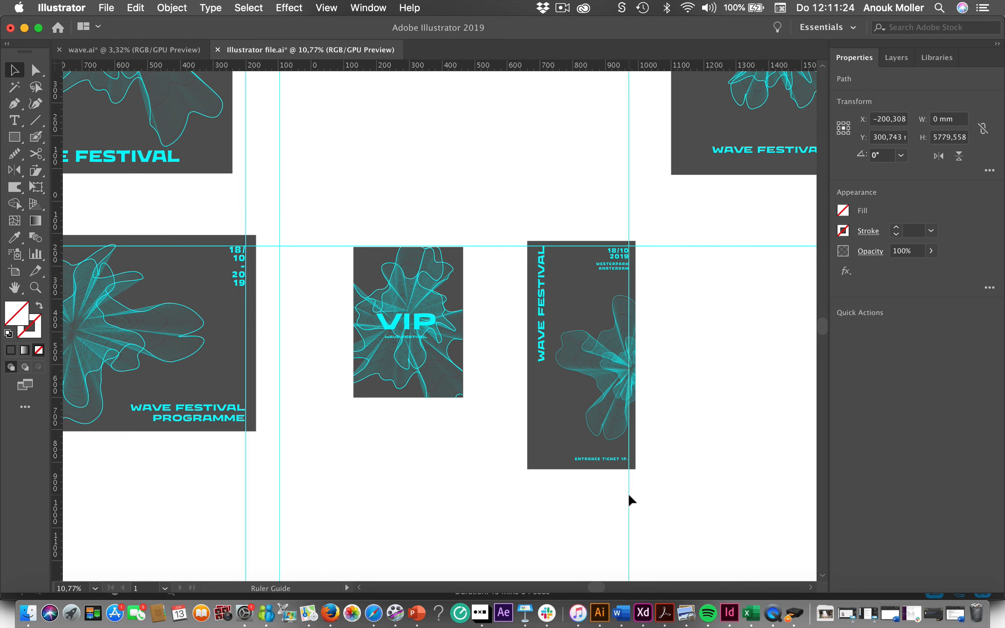
- Examine the play-symbol poster and the narrow W piece, and compare the text alignment across the whole set of festival designs
scroll(630, 498, "right", 5)
scroll(631, 497, "up", 2)
scroll(631, 500, "up", 5)
scroll(631, 500, "right", 4)
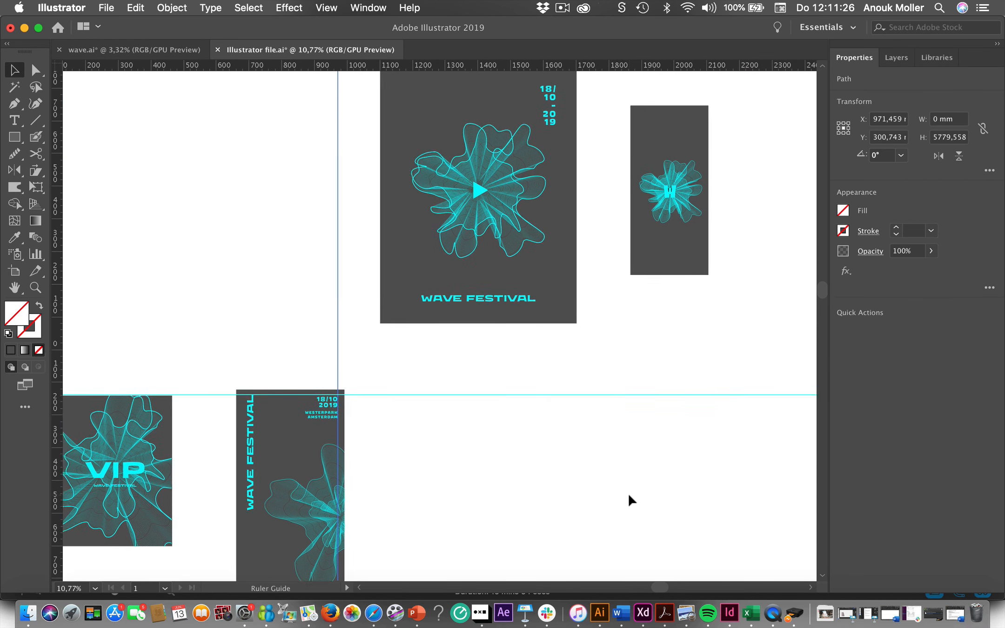
scroll(630, 500, "down", 2)
scroll(631, 500, "left", 3)
scroll(630, 500, "down", 2)
scroll(630, 500, "down", 3)
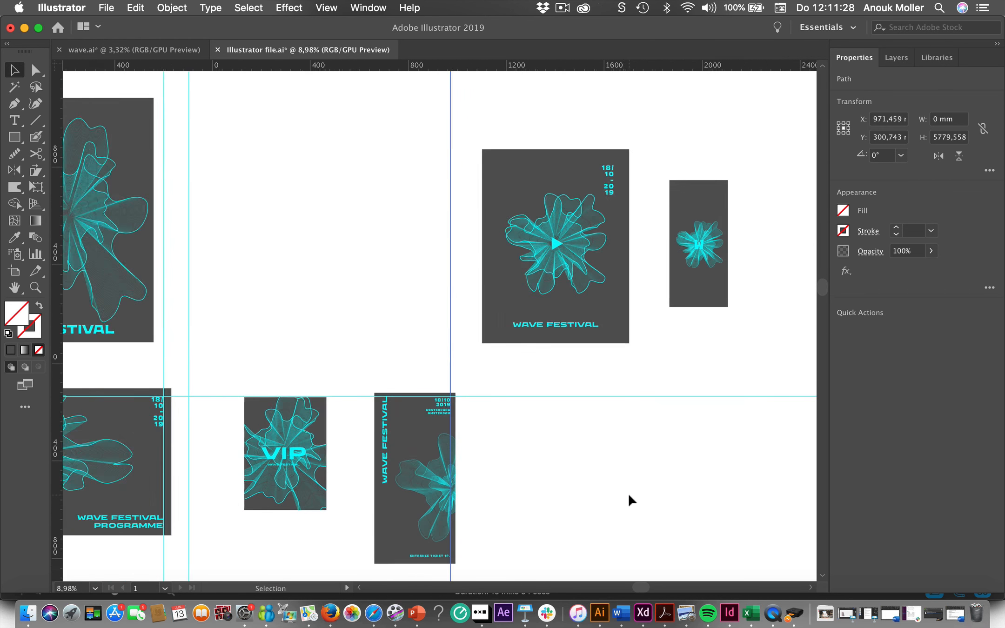
scroll(630, 500, "left", 5)
scroll(630, 500, "down", 3)
scroll(630, 500, "down", 3)
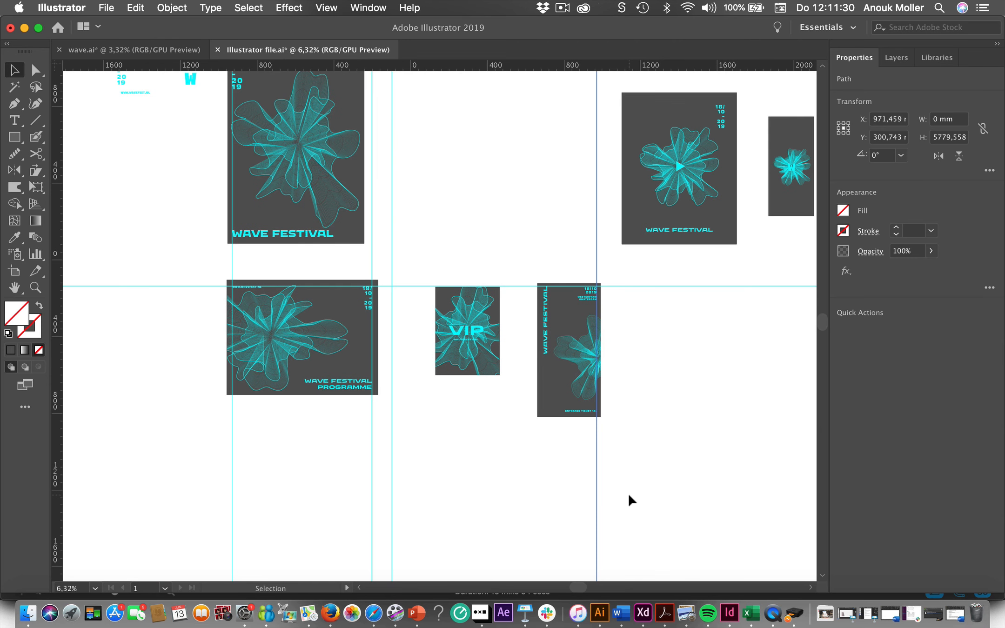
scroll(630, 500, "up", 3)
scroll(630, 500, "right", 1)
scroll(630, 499, "down", 2)
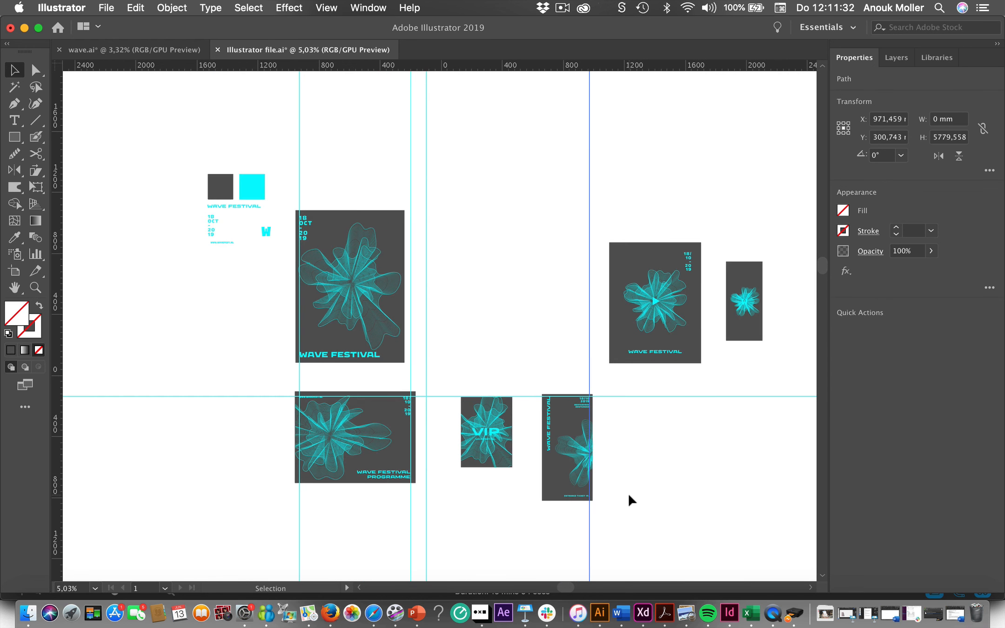
scroll(630, 500, "right", 3)
scroll(630, 500, "up", 2)
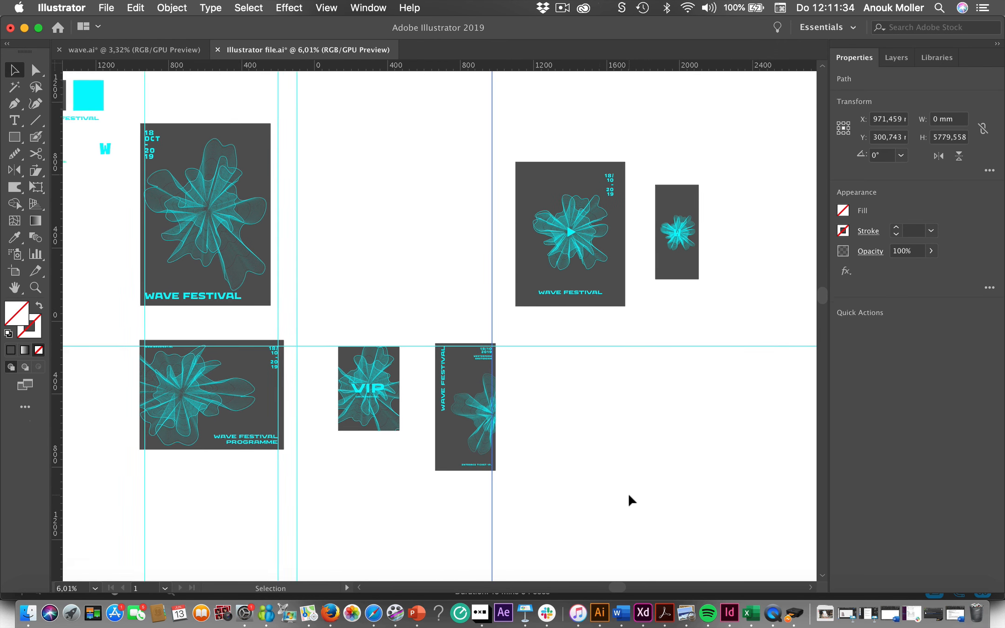
scroll(631, 500, "left", 2)
scroll(631, 500, "down", 1)
scroll(639, 491, "up", 1)
scroll(639, 491, "left", 1)
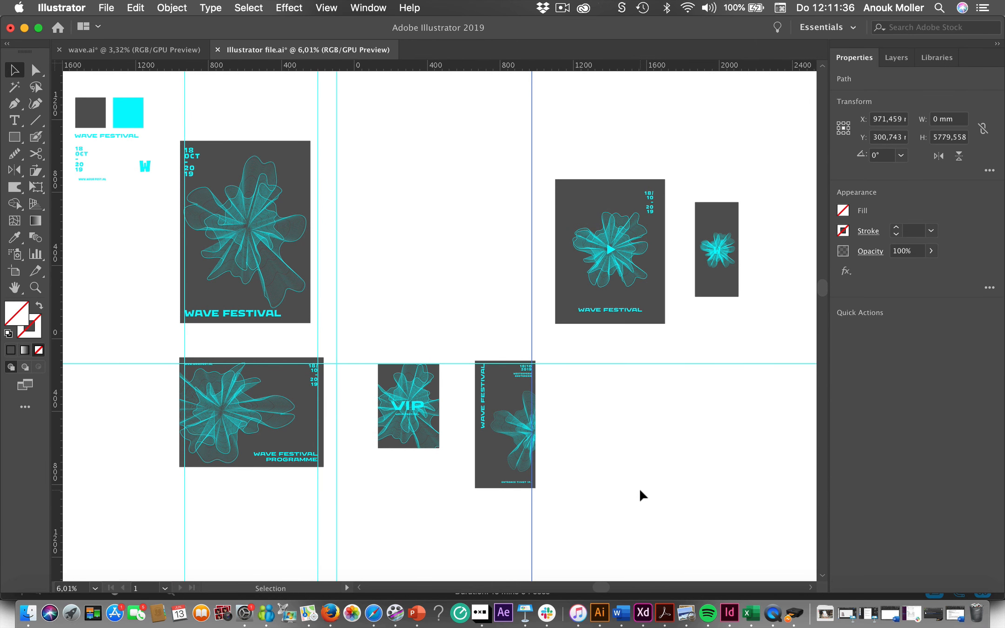